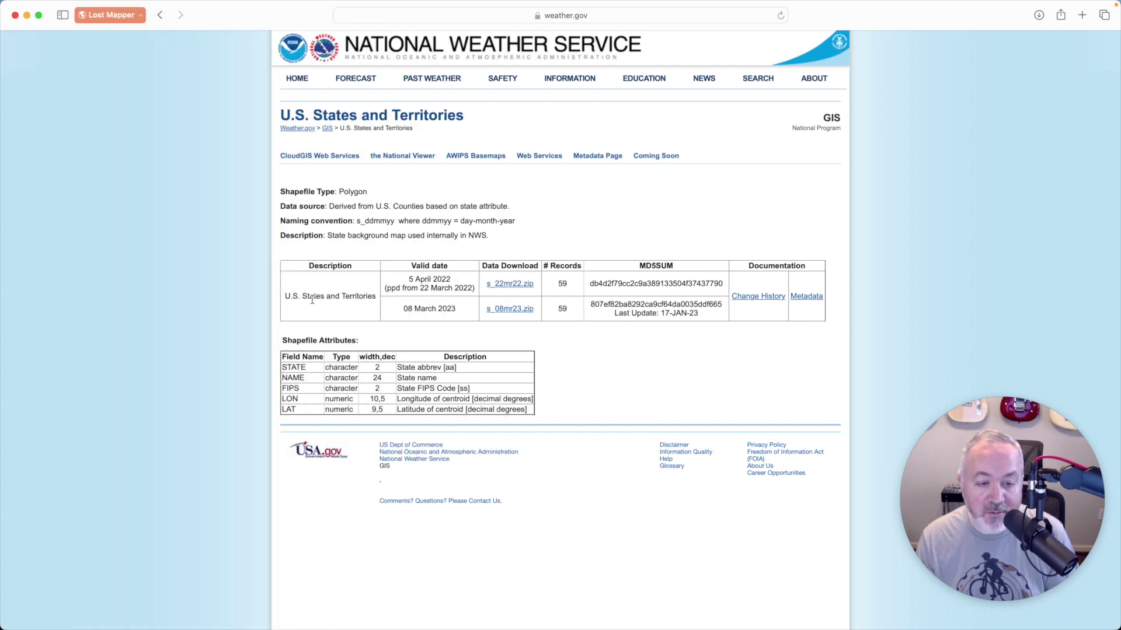
Switch to QGIS and load s_08mr23.shp from the s_08mr23 folder in Project Home as a map layer
{"action": "left_click_drag", "start_coordinate": [285, 297], "coordinate": [377, 296]}
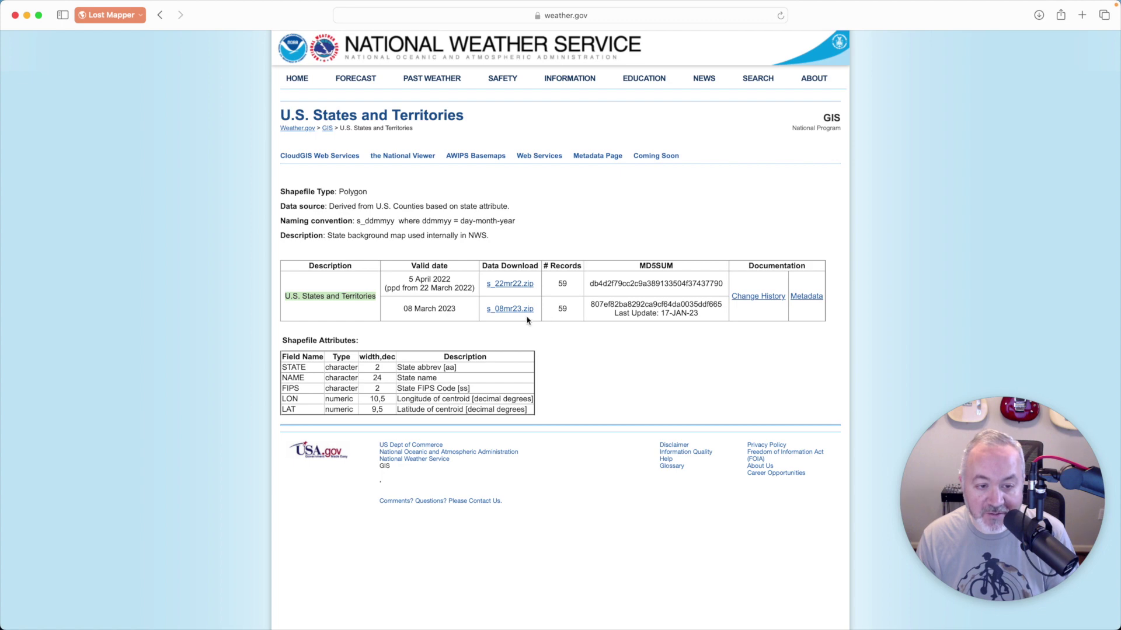
{"action": "key", "text": "super+Tab"}
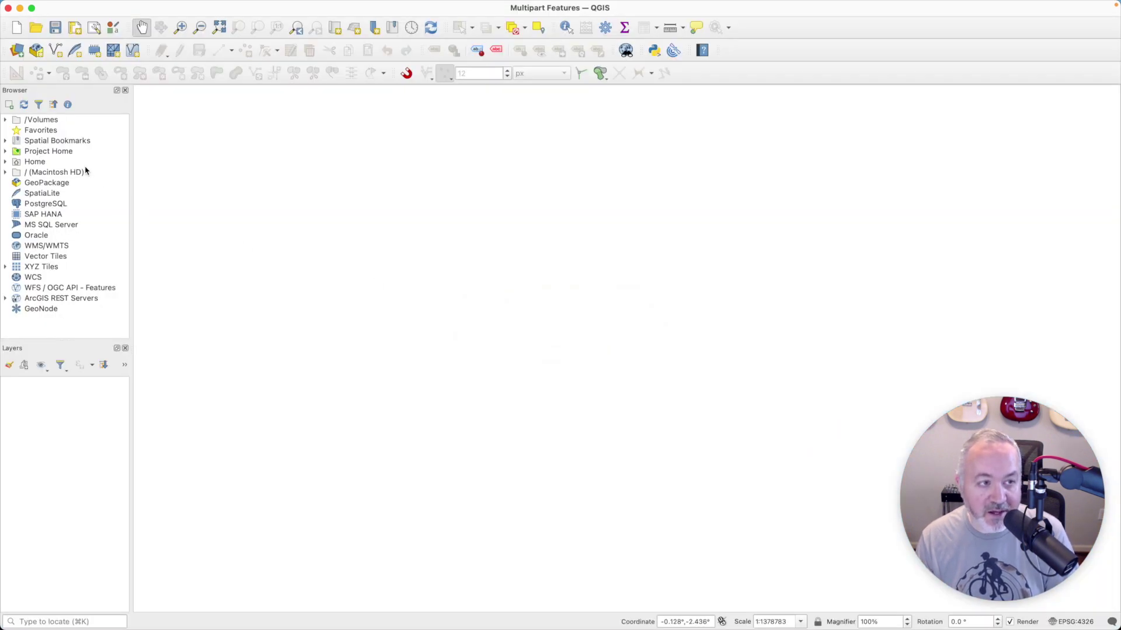
{"action": "left_click", "coordinate": [6, 152]}
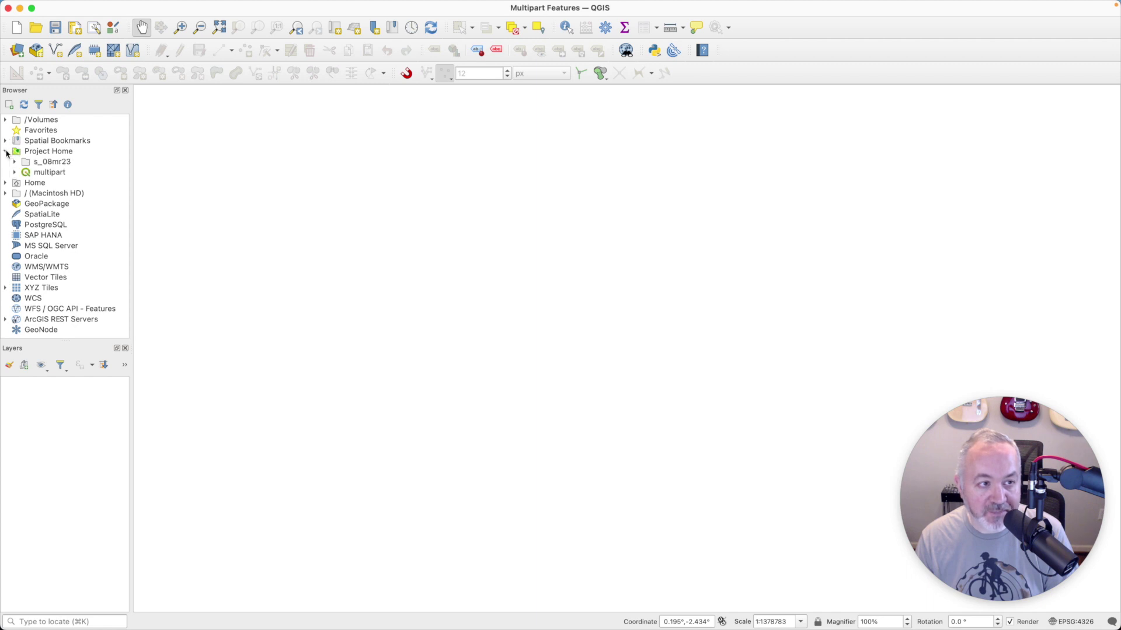
{"action": "left_click", "coordinate": [15, 161]}
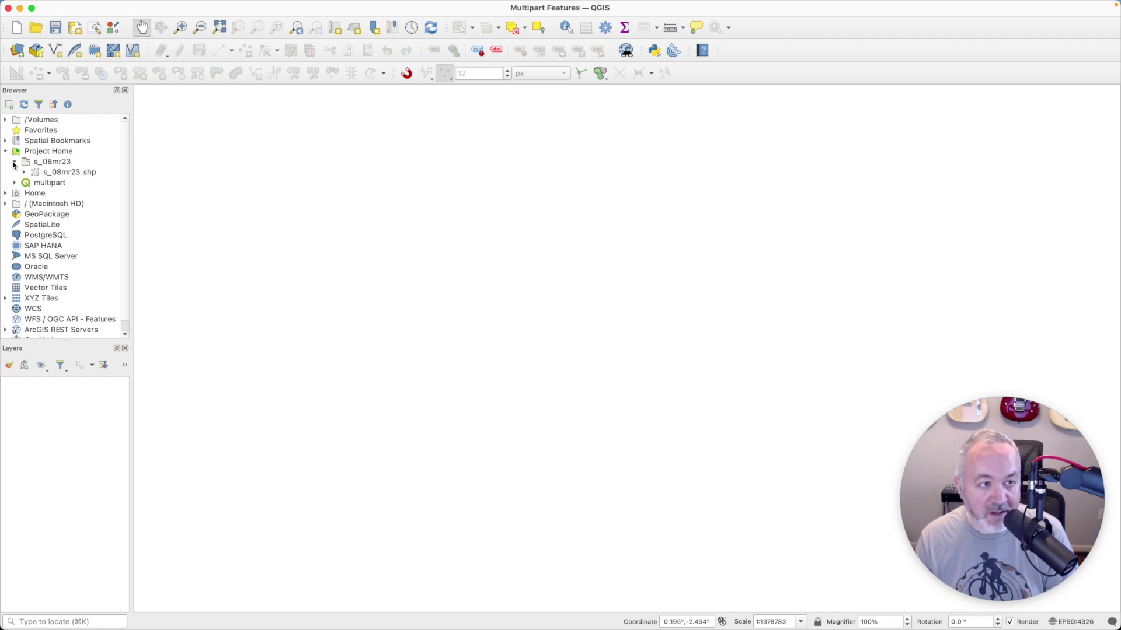
{"action": "double_click", "coordinate": [64, 173]}
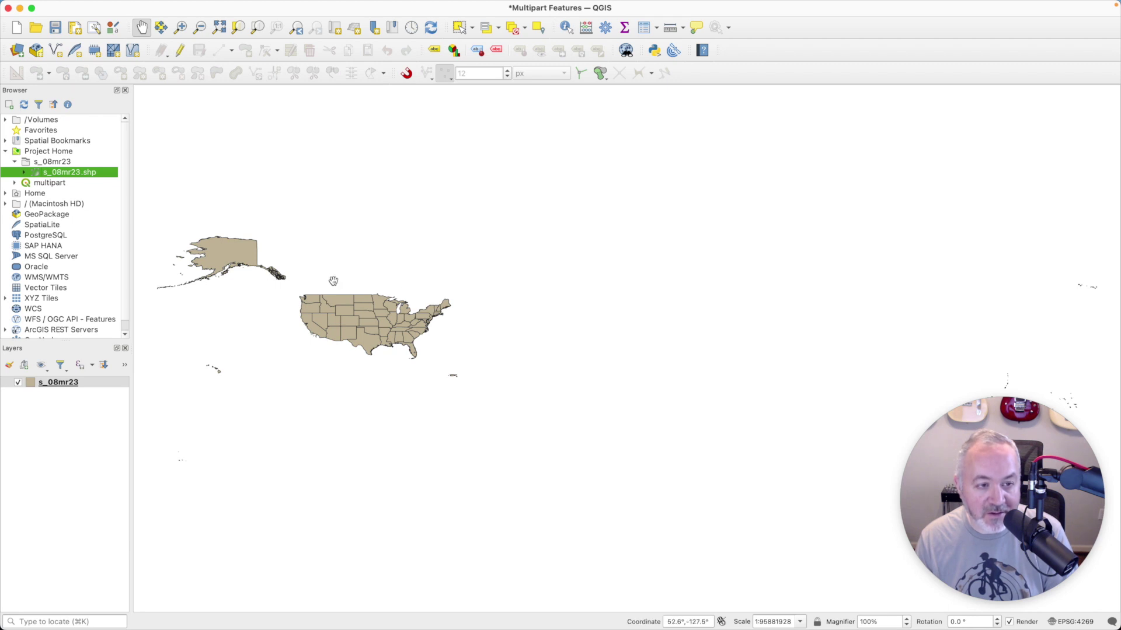
Select Montana, North Dakota and South Dakota one after another on the map of the contiguous United States
{"action": "left_click", "coordinate": [180, 27]}
{"action": "left_click_drag", "start_coordinate": [294, 287], "coordinate": [458, 366]}
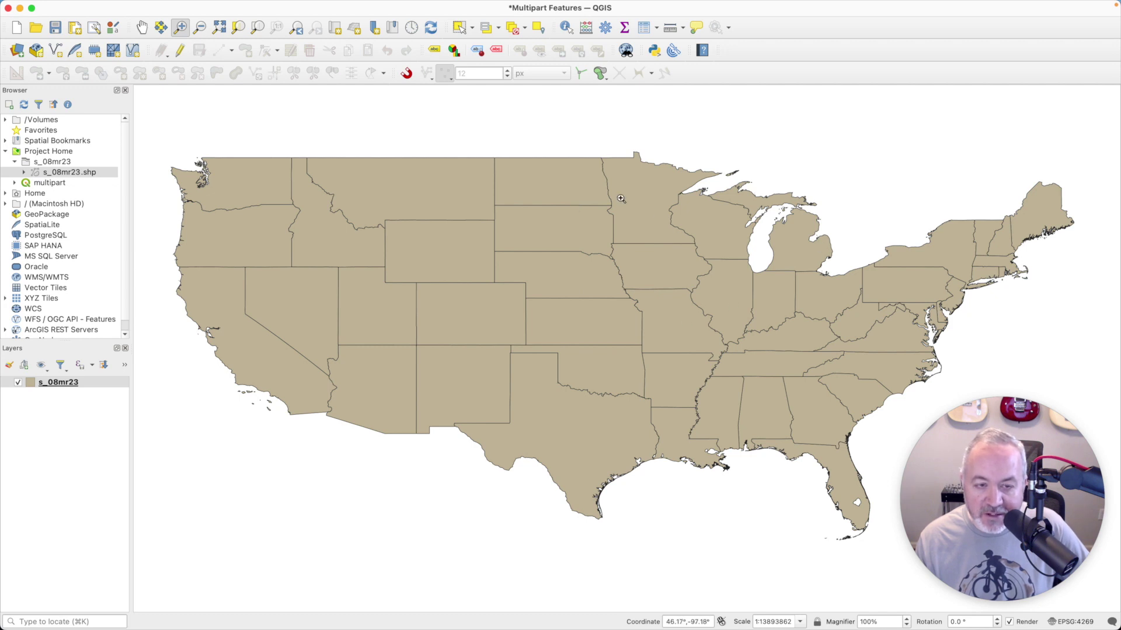
{"action": "left_click", "coordinate": [459, 30]}
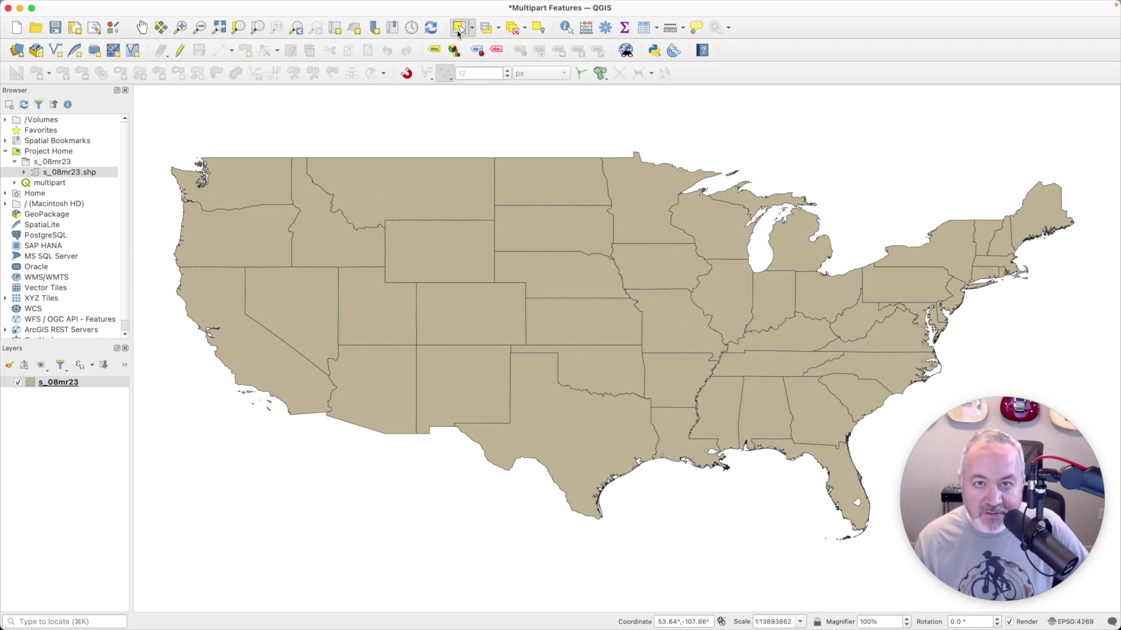
{"action": "left_click", "coordinate": [441, 202]}
{"action": "left_click", "coordinate": [556, 188]}
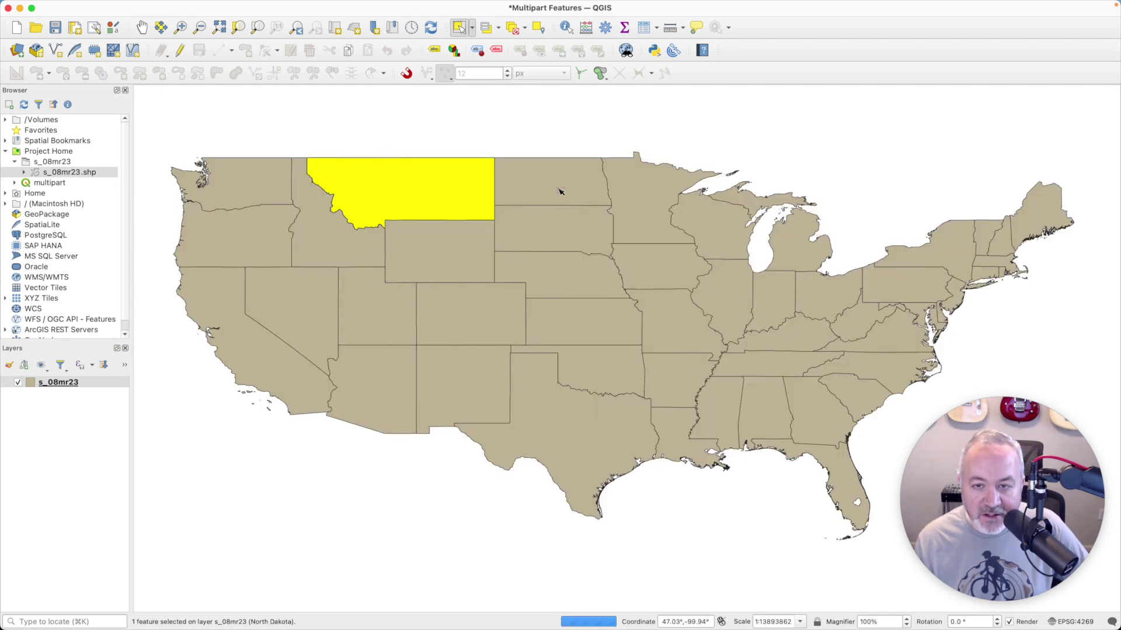
{"action": "left_click", "coordinate": [576, 243]}
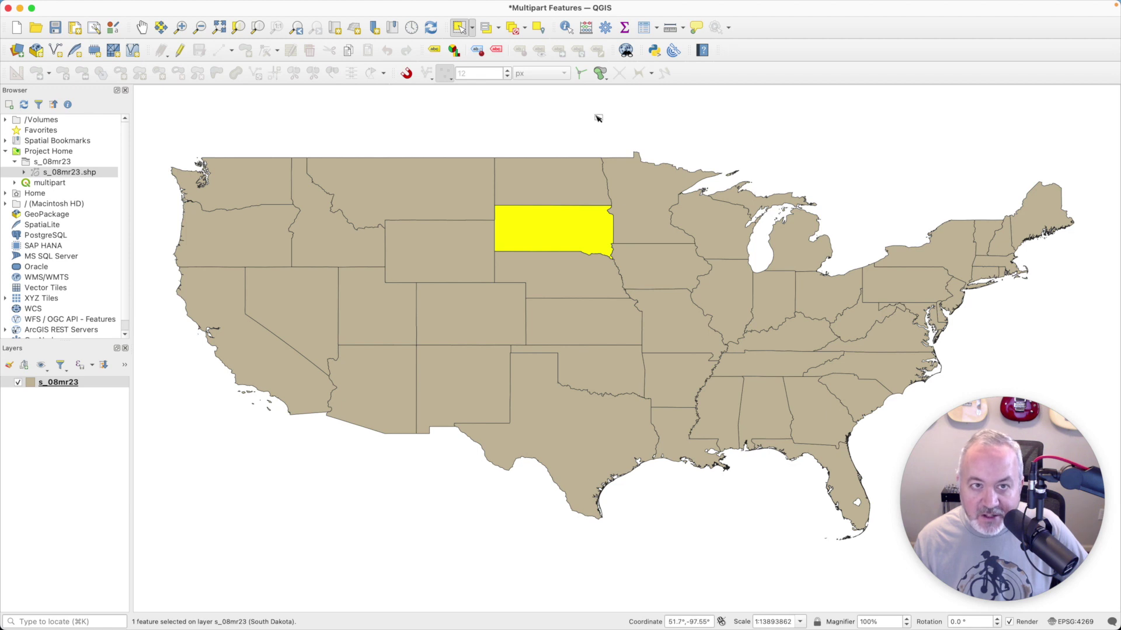
Examine the small islands and channels of the Mississippi River delta on the Louisiana coast up close
{"action": "left_click", "coordinate": [181, 28]}
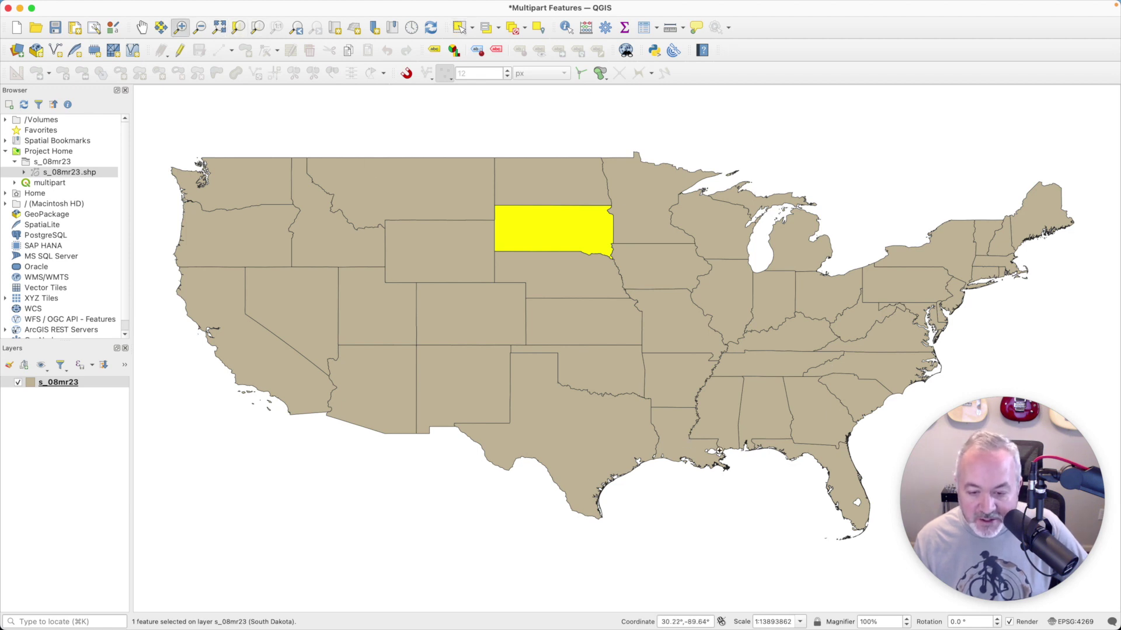
{"action": "left_click_drag", "start_coordinate": [713, 450], "coordinate": [760, 494]}
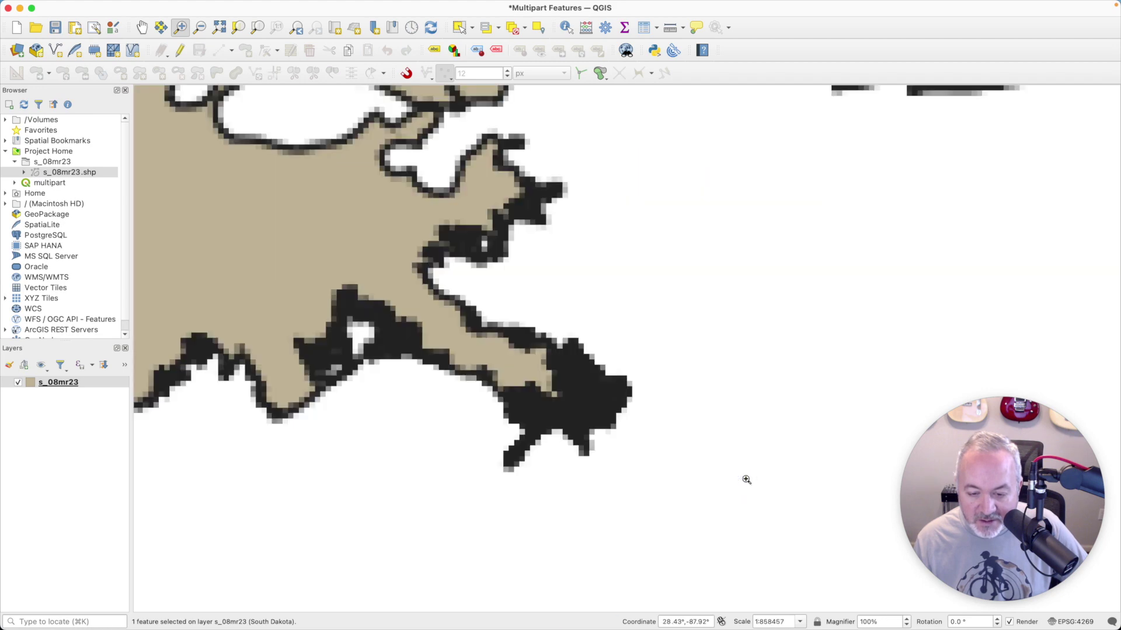
{"action": "left_click_drag", "start_coordinate": [519, 326], "coordinate": [679, 482]}
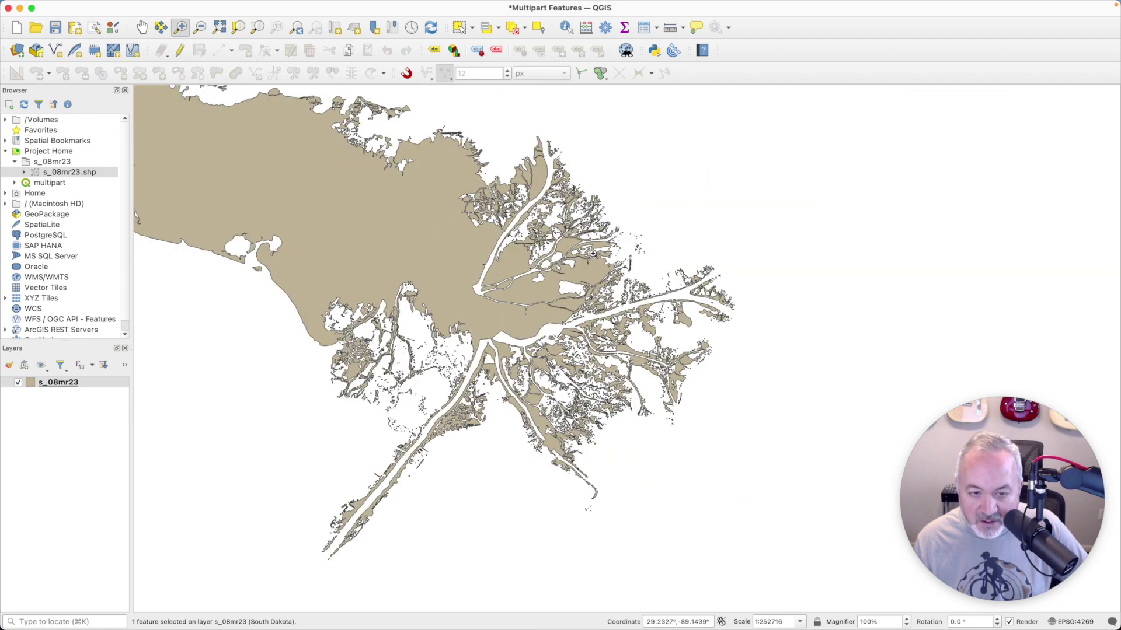
{"action": "left_click_drag", "start_coordinate": [449, 162], "coordinate": [650, 272]}
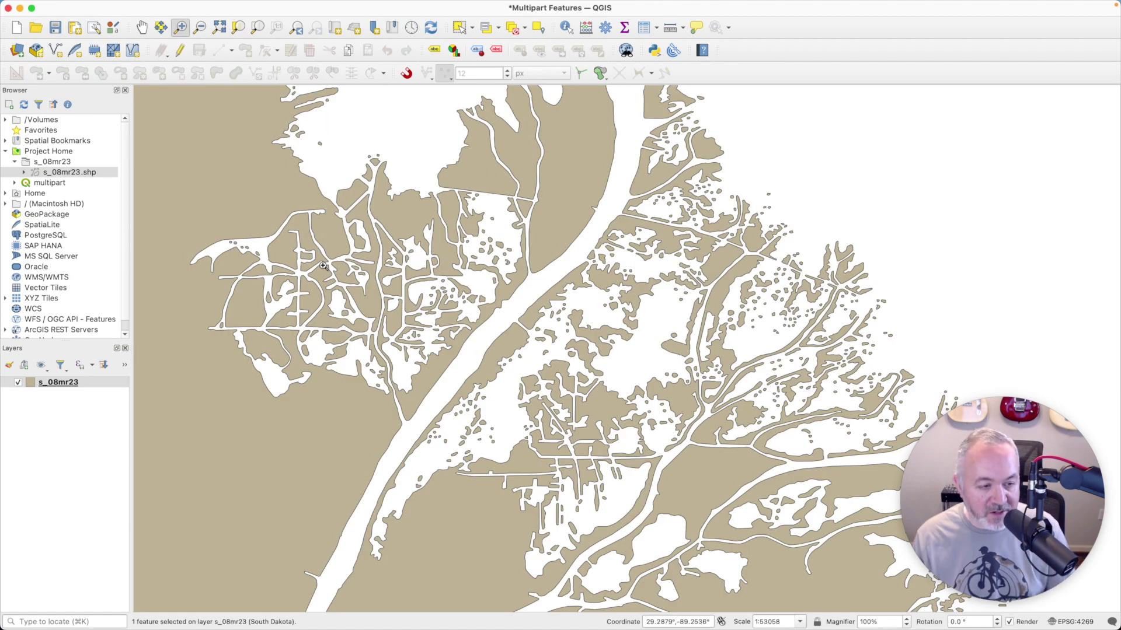
Open the attribute table of the s_08mr23 layer and dock it beneath the map
{"action": "right_click", "coordinate": [56, 382]}
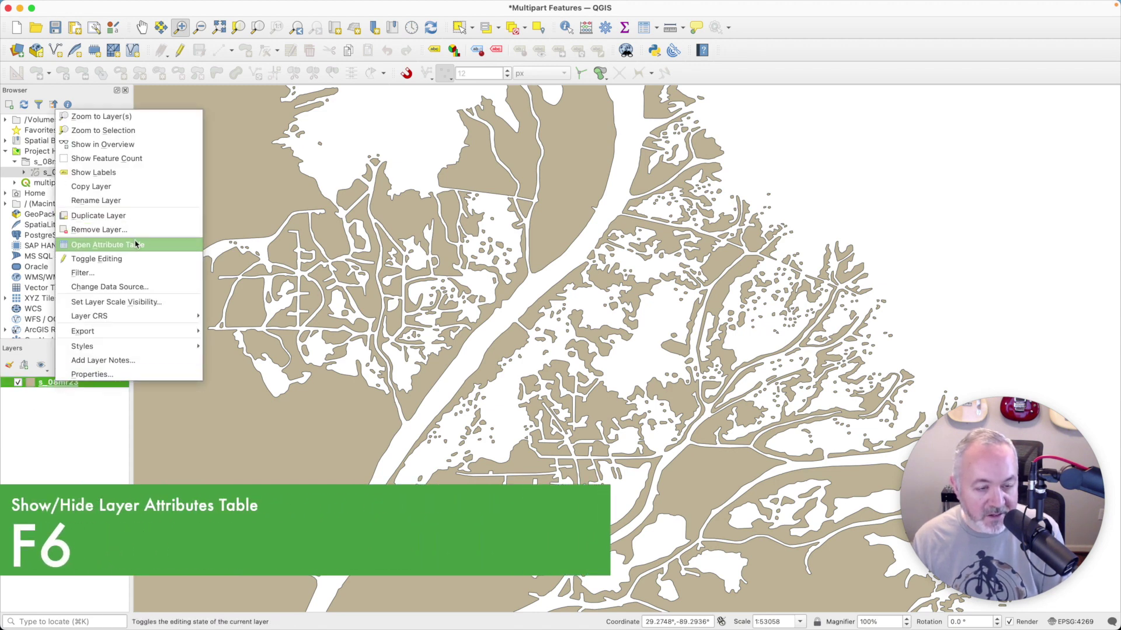
{"action": "left_click", "coordinate": [117, 244]}
{"action": "left_click", "coordinate": [740, 221]}
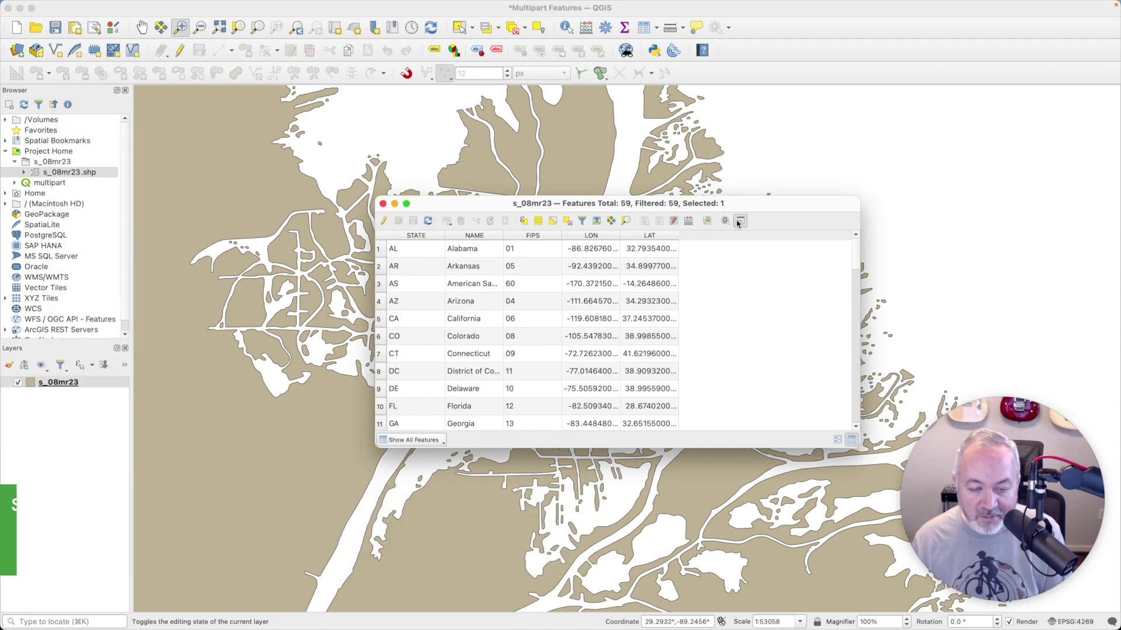
{"action": "left_click_drag", "start_coordinate": [579, 407], "coordinate": [580, 387]}
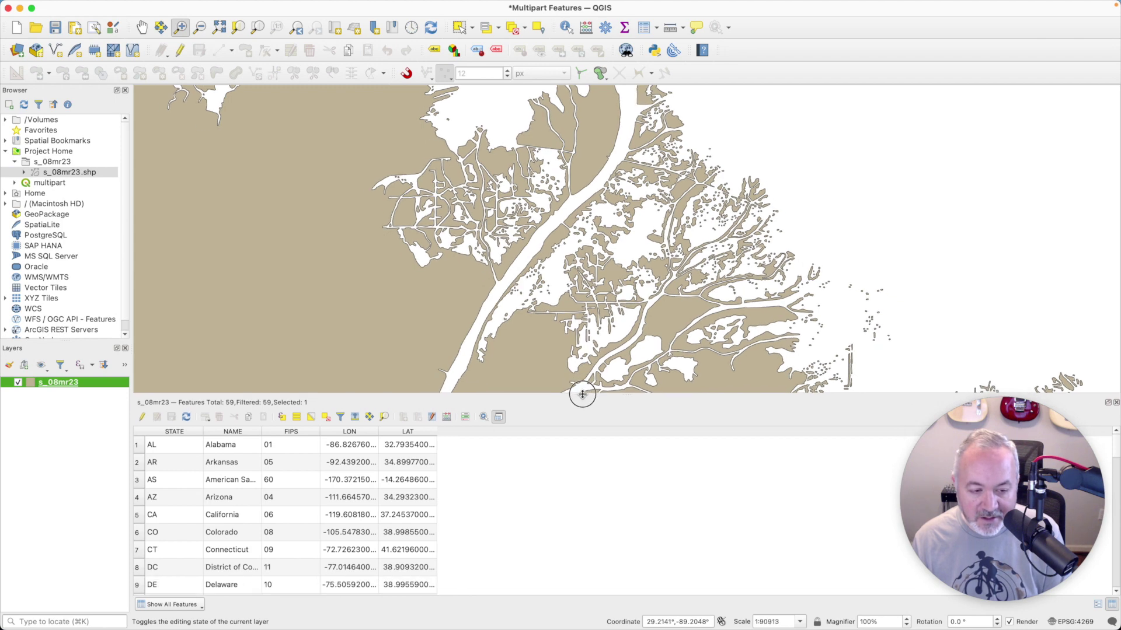
Set up a new virtual field named geometries for the layer in the Field Calculator
{"action": "left_click", "coordinate": [449, 416]}
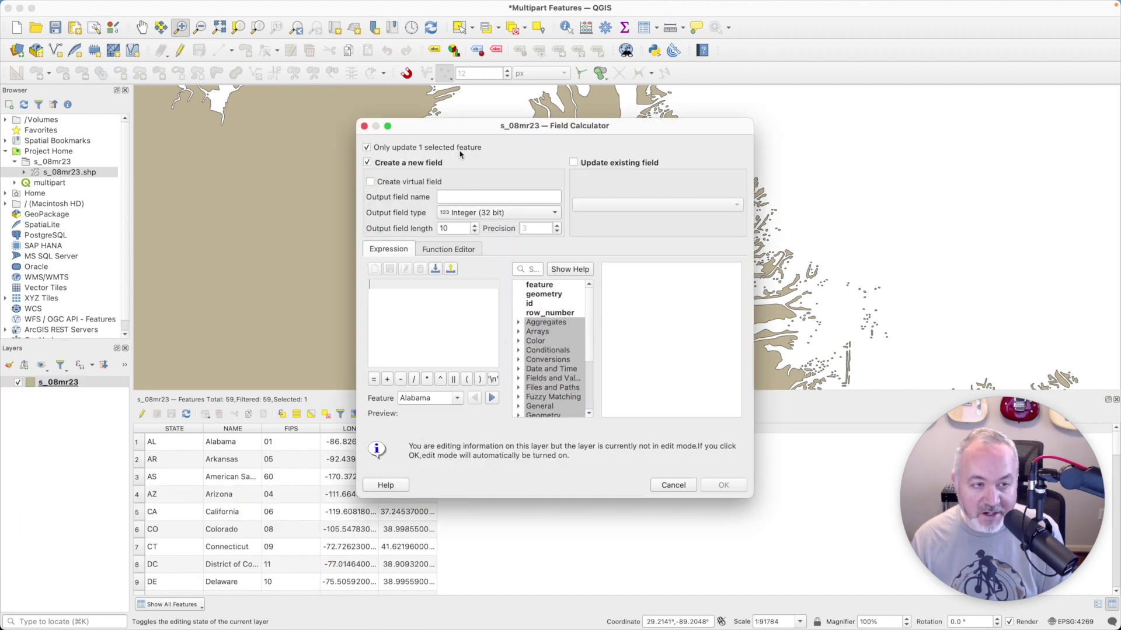
{"action": "mouse_move", "coordinate": [475, 124]}
{"action": "left_mouse_down"}
{"action": "mouse_move", "coordinate": [528, 114]}
{"action": "mouse_move", "coordinate": [492, 121]}
{"action": "left_mouse_up"}
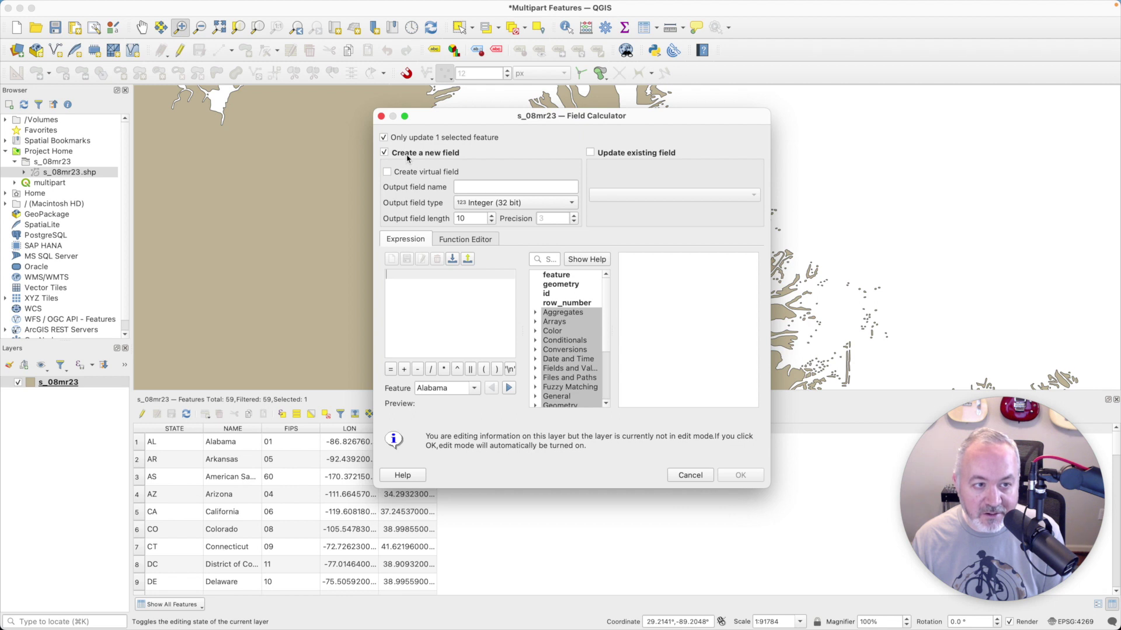
{"action": "left_click", "coordinate": [405, 173]}
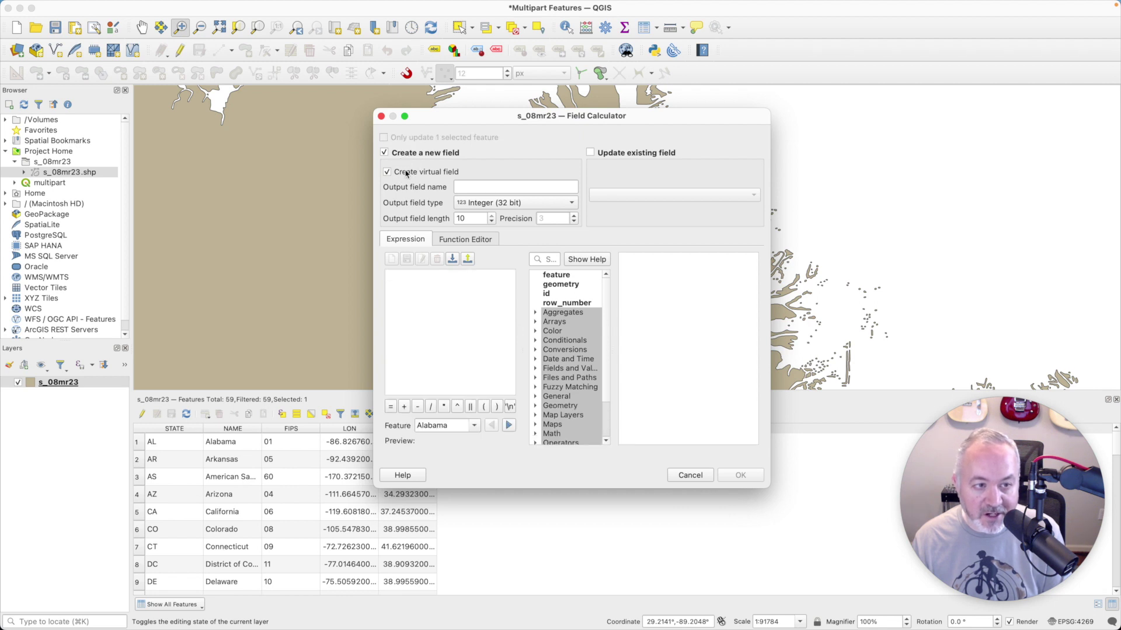
{"action": "left_click", "coordinate": [486, 188]}
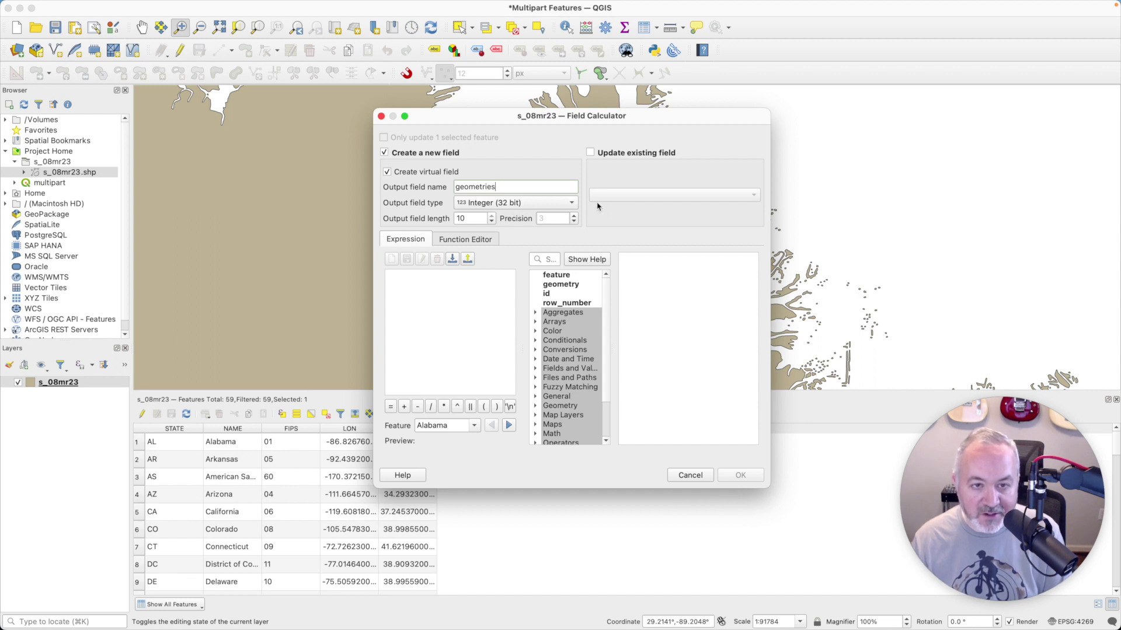
{"action": "left_click", "coordinate": [439, 282]}
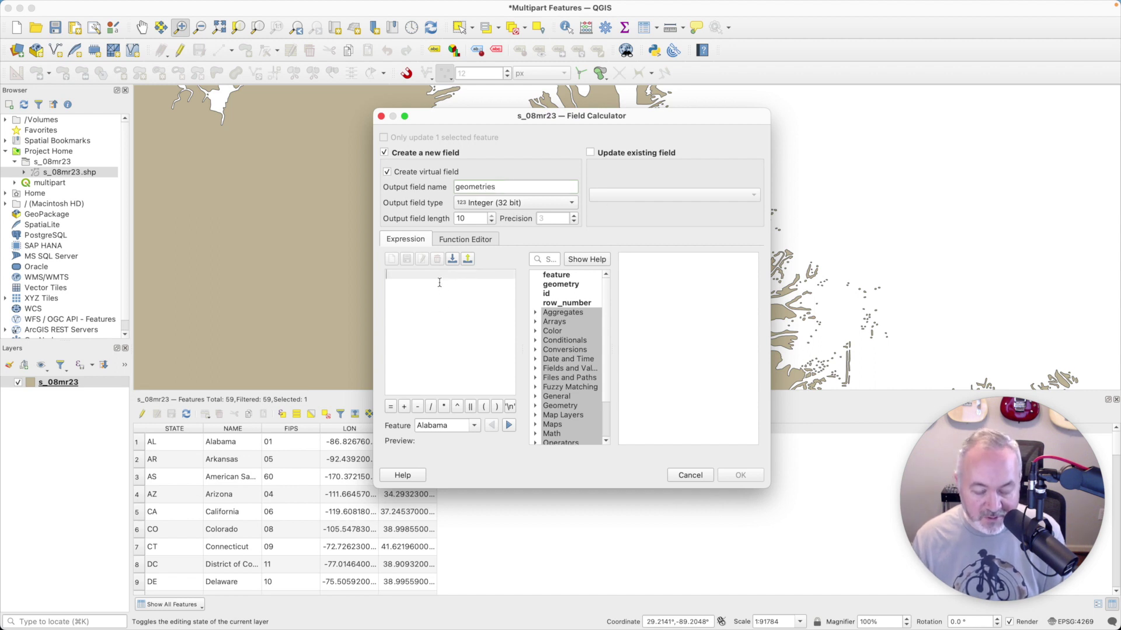
{"action": "type", "text": "num"}
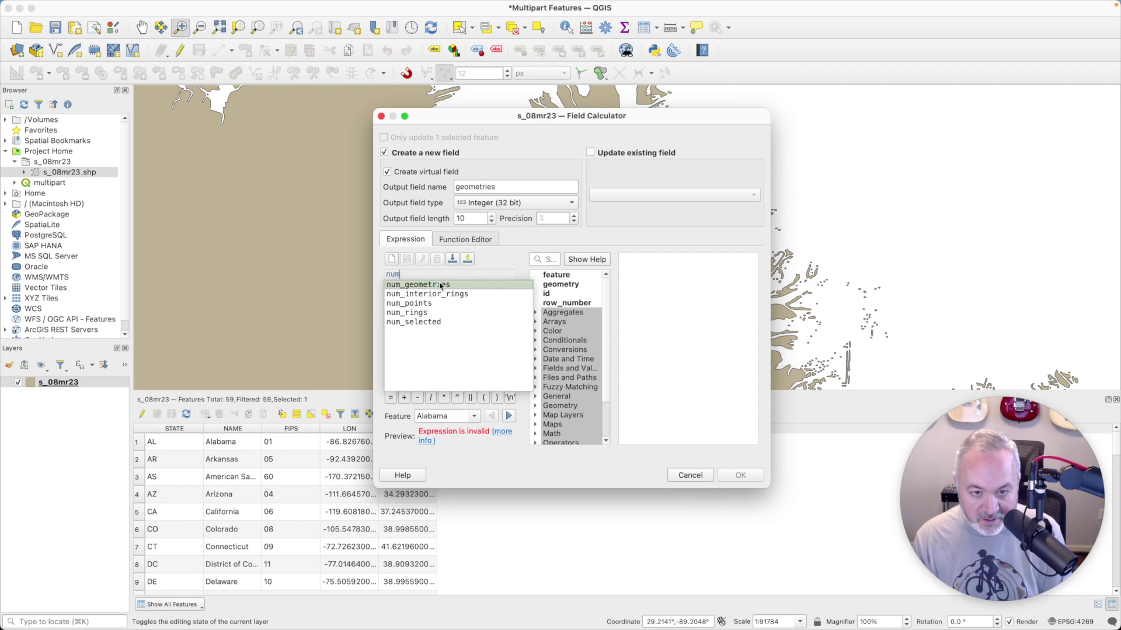
{"action": "key", "text": "Return"}
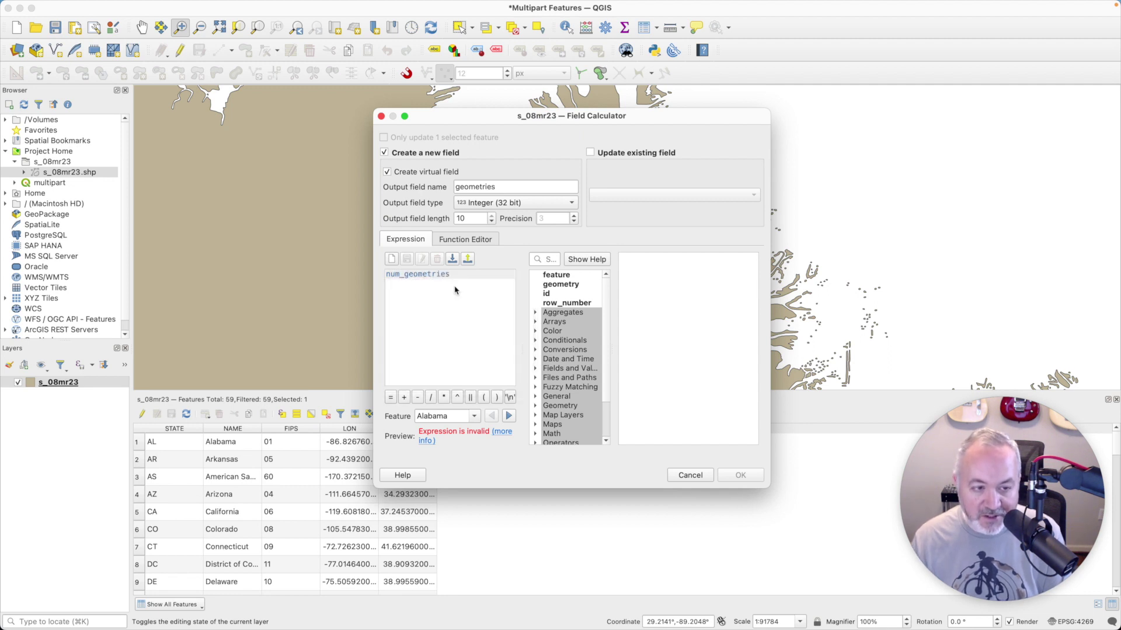
{"action": "type", "text": "("}
{"action": "double_click", "coordinate": [579, 286]}
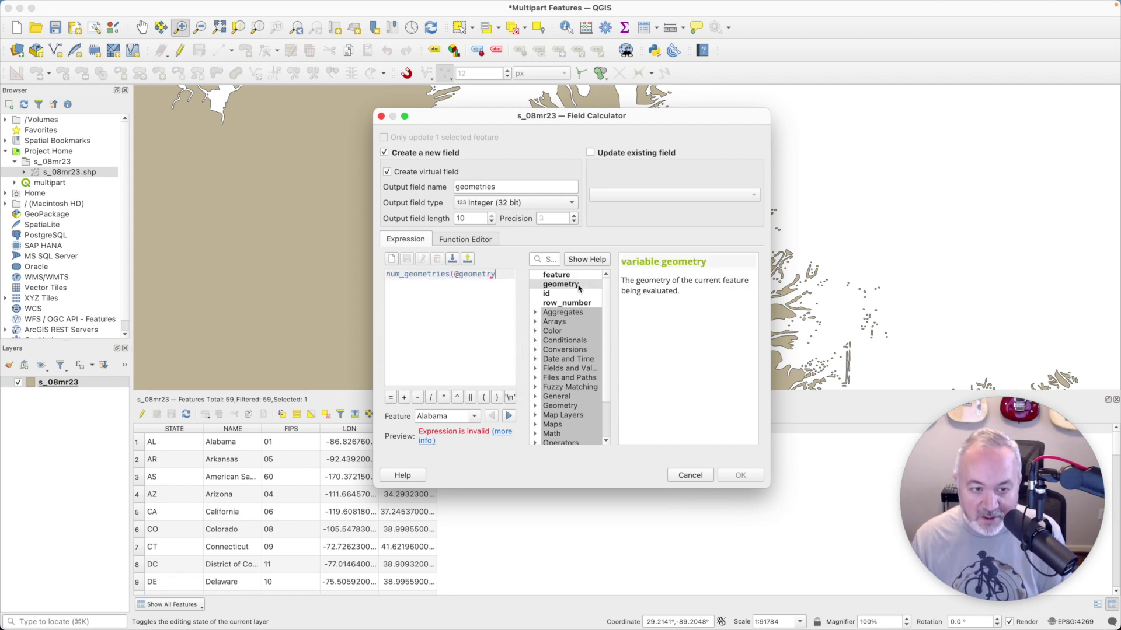
{"action": "type", "text": ")"}
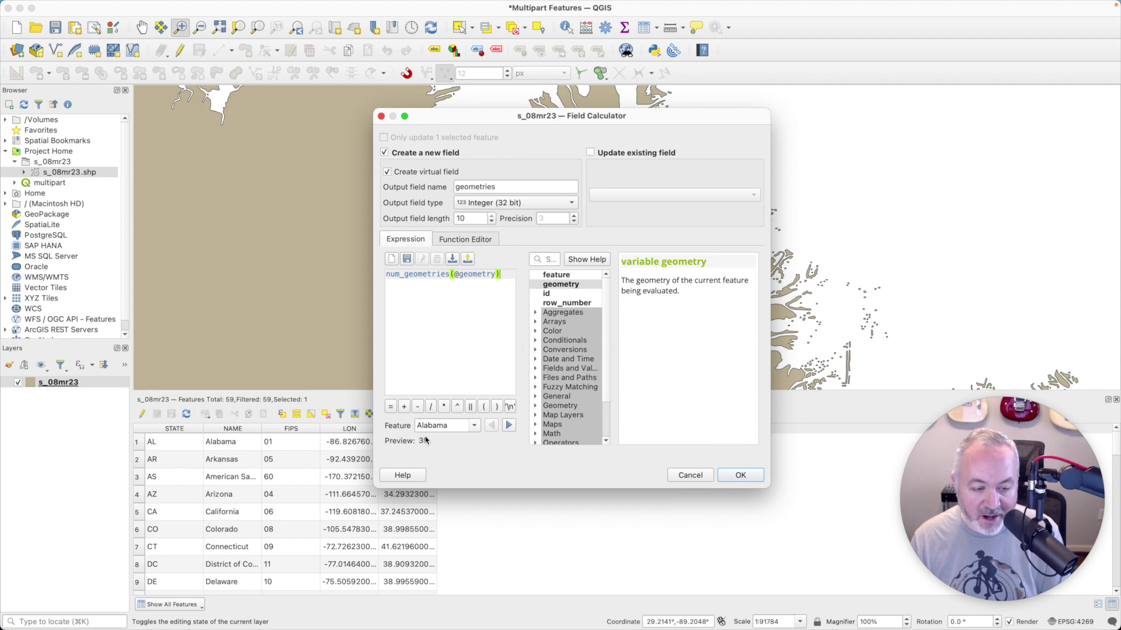
Preview the expression for Alaska and American Samoa, and create the virtual field
{"action": "left_click", "coordinate": [509, 426]}
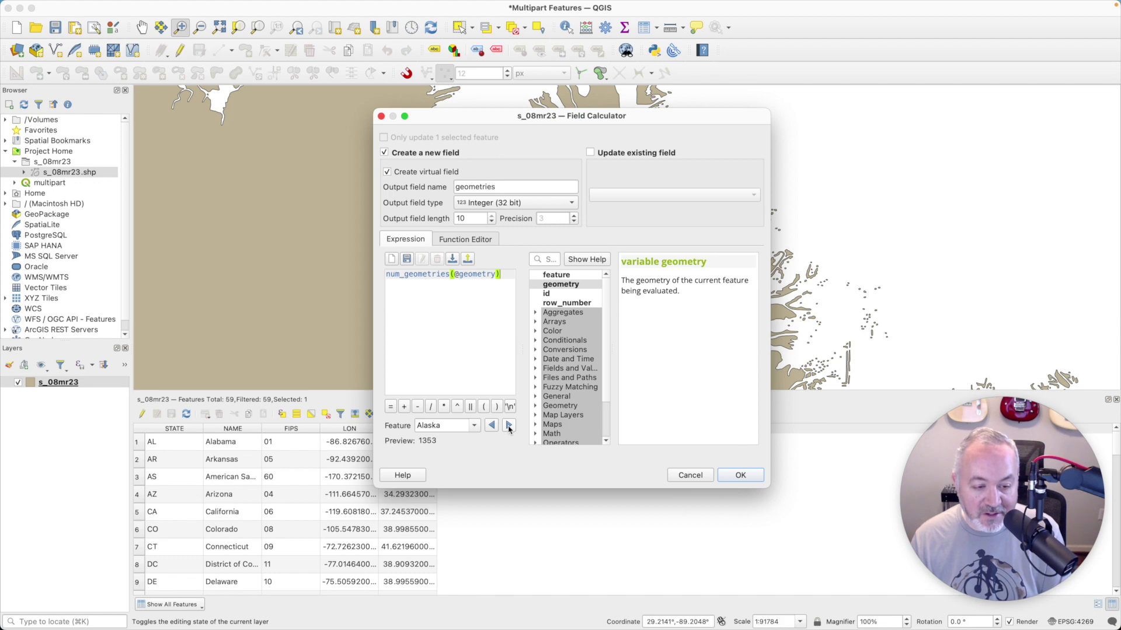
{"action": "left_click", "coordinate": [508, 426]}
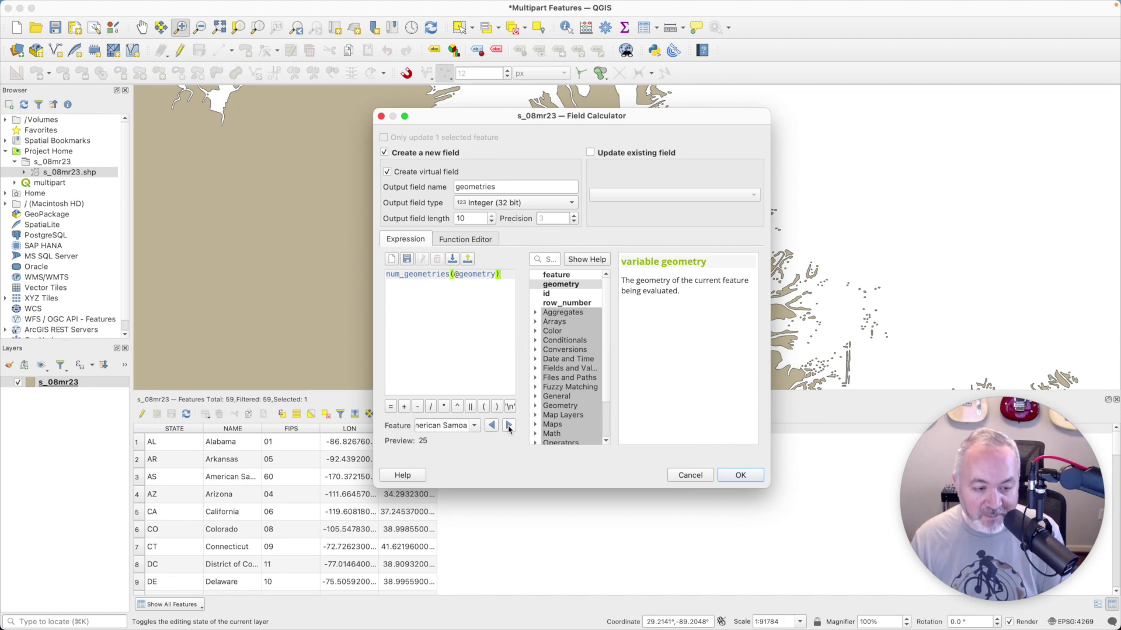
{"action": "left_click", "coordinate": [740, 476]}
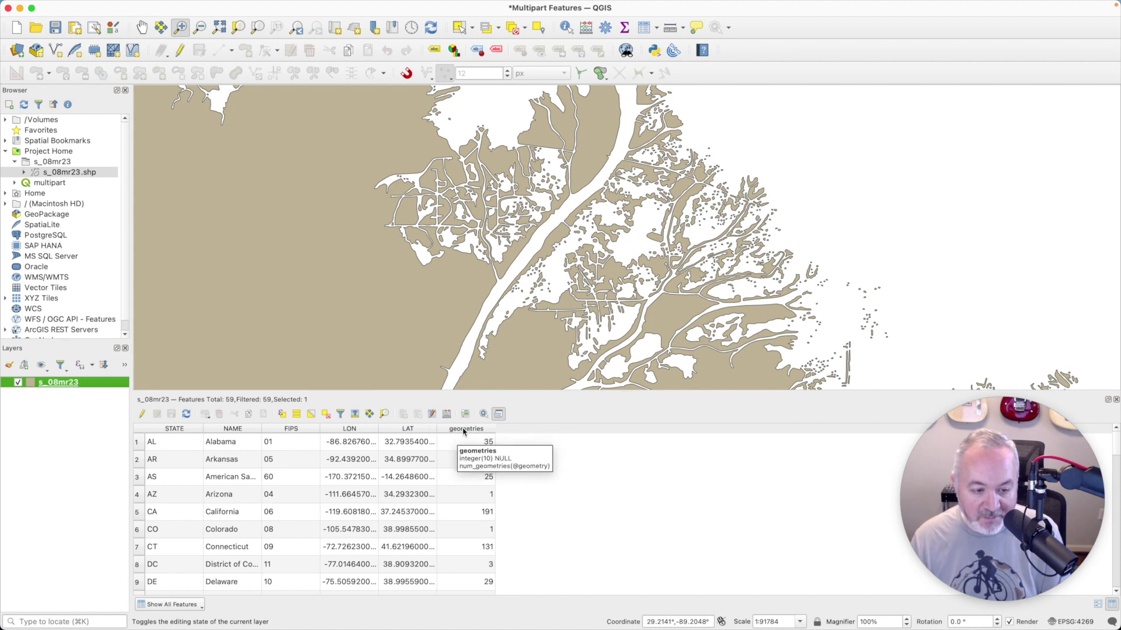
Sort the attribute table by geometries in ascending order and select Arkansas, Arizona, Colorado and Iowa one after another
{"action": "left_click", "coordinate": [463, 429]}
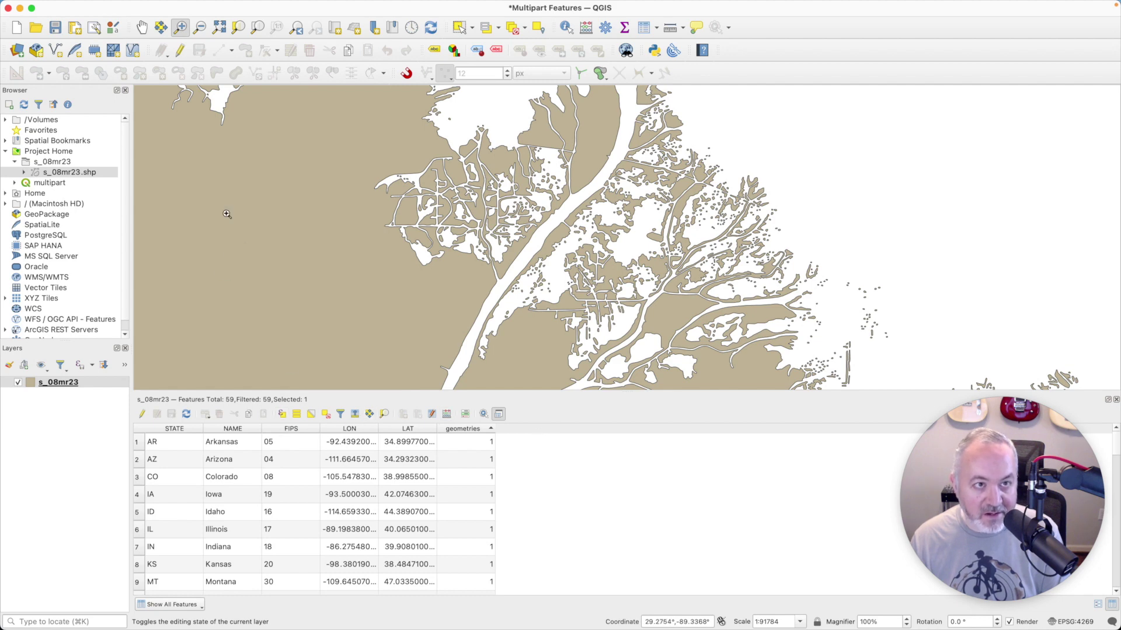
{"action": "left_click", "coordinate": [296, 28]}
{"action": "left_click", "coordinate": [296, 28]}
{"action": "left_click", "coordinate": [296, 28]}
{"action": "left_click", "coordinate": [295, 28]}
{"action": "left_click", "coordinate": [295, 28]}
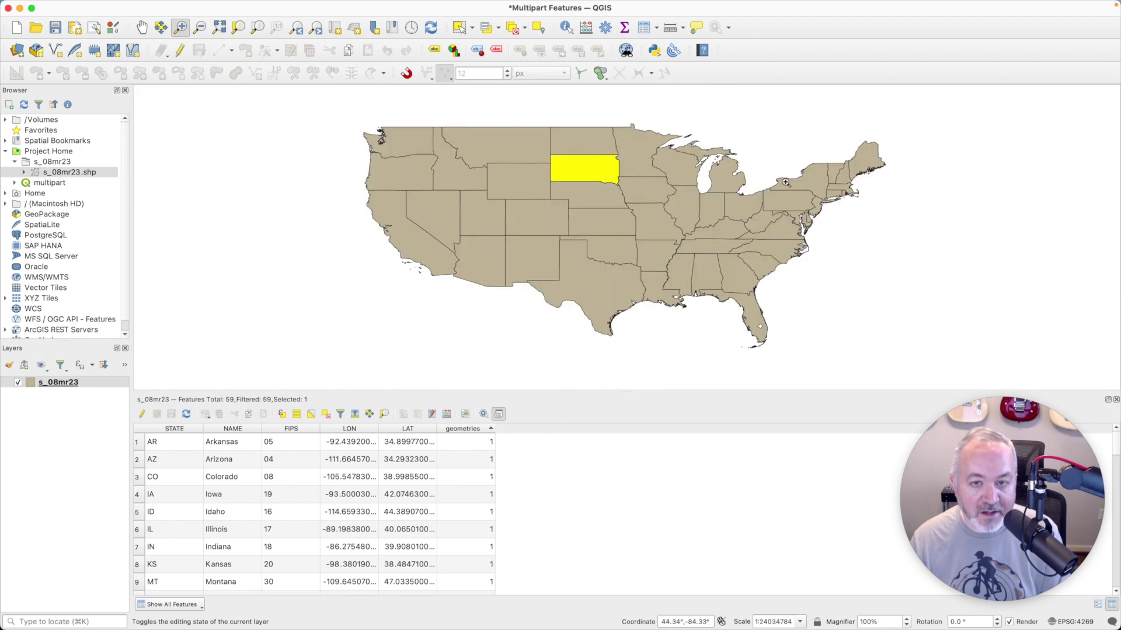
{"action": "left_click", "coordinate": [138, 444]}
{"action": "left_click", "coordinate": [139, 462]}
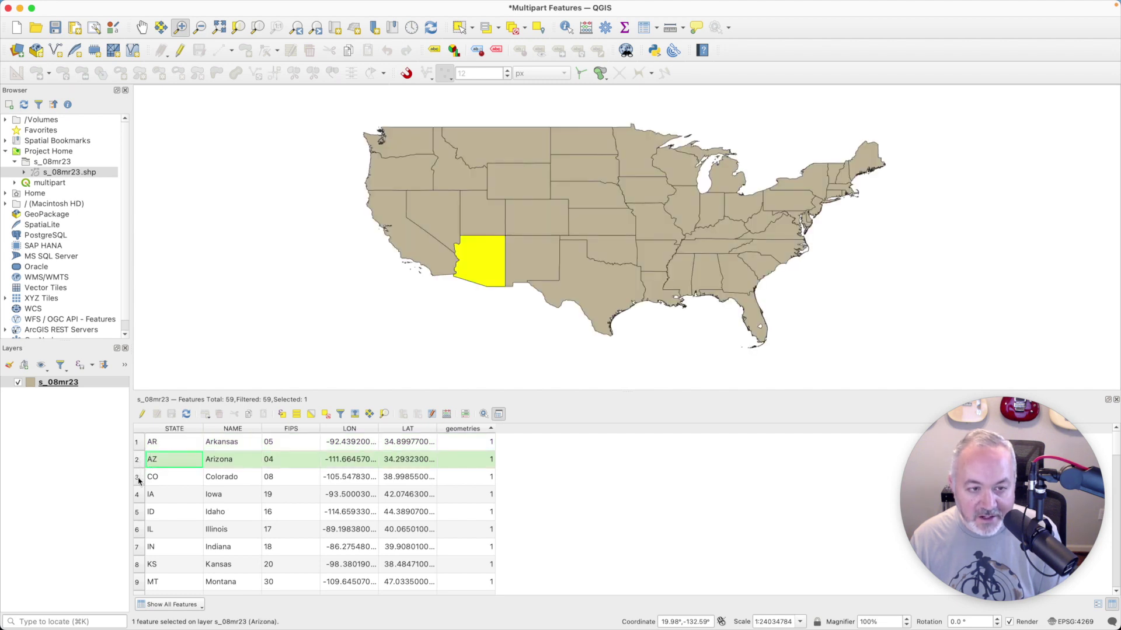
{"action": "left_click", "coordinate": [139, 477]}
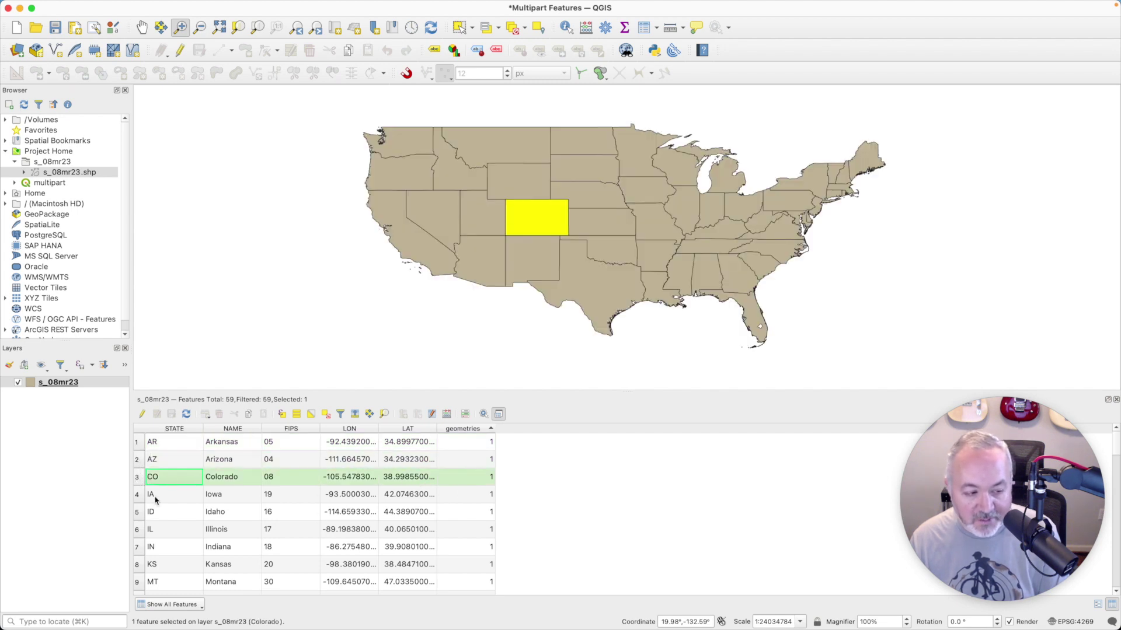
{"action": "left_click", "coordinate": [138, 495]}
Select the Minnesota record further down the sorted attribute table
{"action": "scroll", "coordinate": [454, 483], "scroll_direction": "down", "scroll_amount": 1}
{"action": "scroll", "coordinate": [454, 483], "scroll_direction": "down", "scroll_amount": 8}
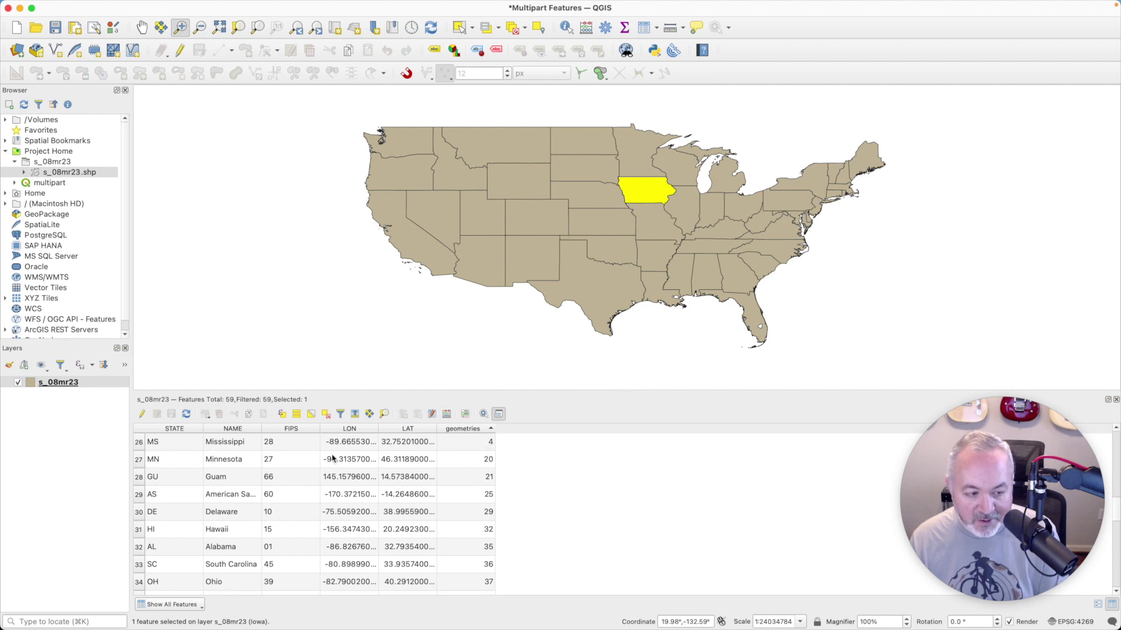
{"action": "left_click", "coordinate": [140, 459]}
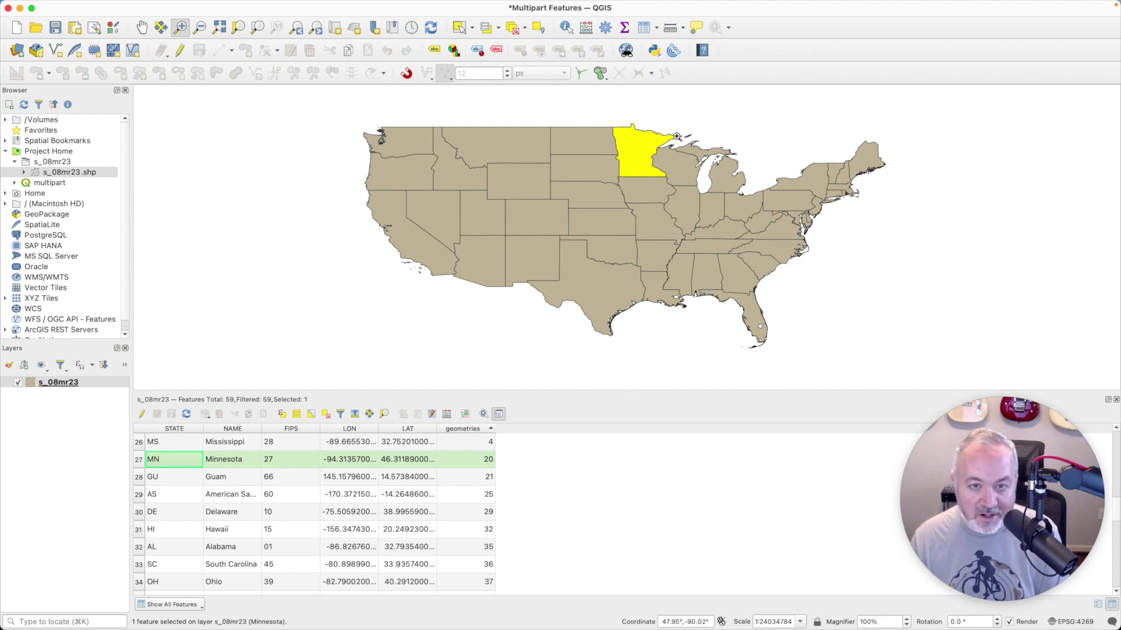
{"action": "right_click", "coordinate": [71, 387]}
{"action": "key", "text": "Escape"}
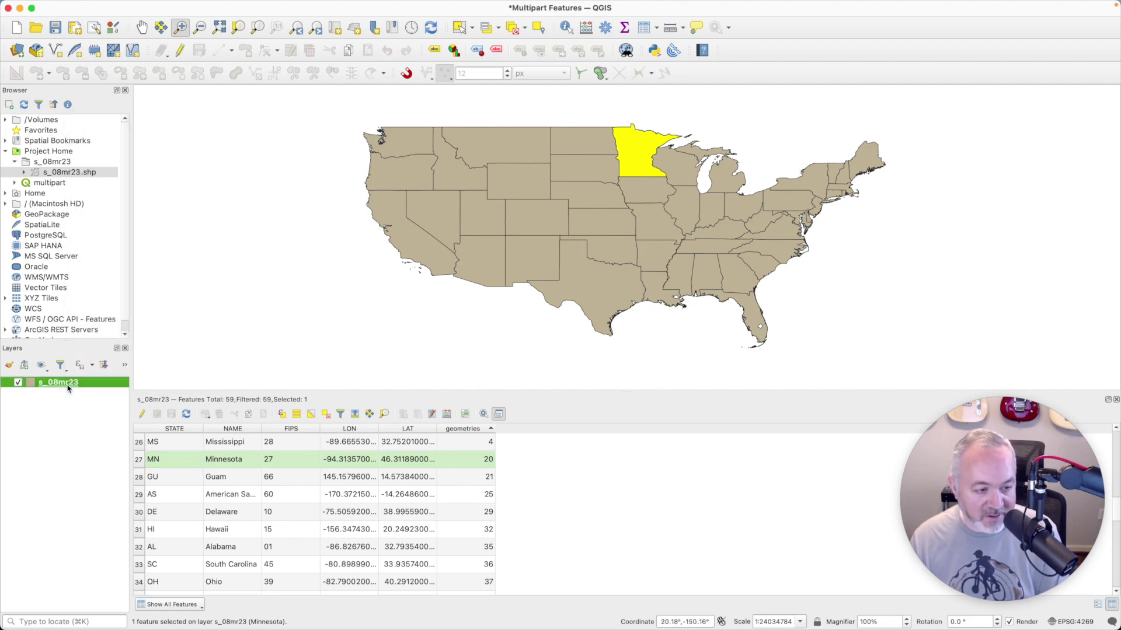
Turn on single labels for the s_08mr23 layer, using the geometries field as the label value
{"action": "double_click", "coordinate": [68, 388]}
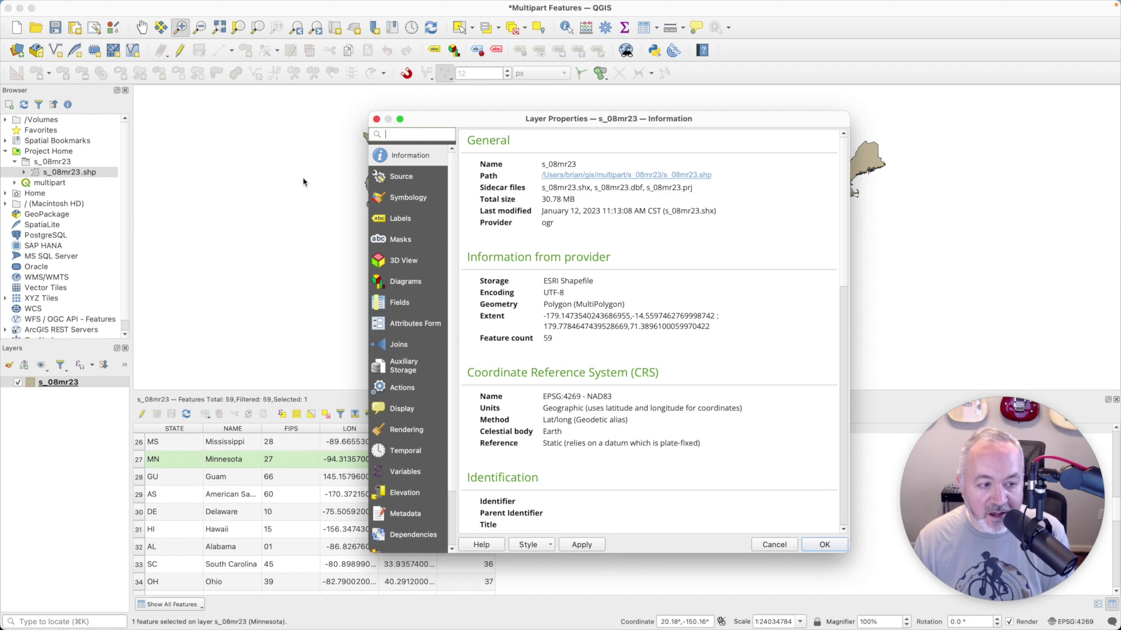
{"action": "left_click", "coordinate": [401, 220]}
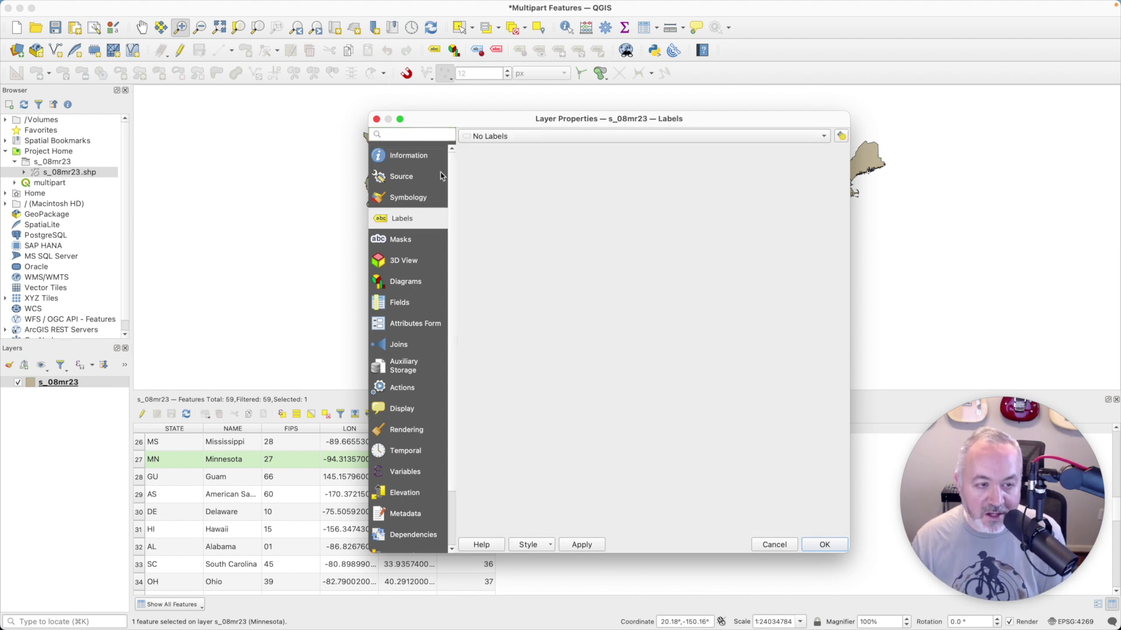
{"action": "left_click", "coordinate": [513, 137]}
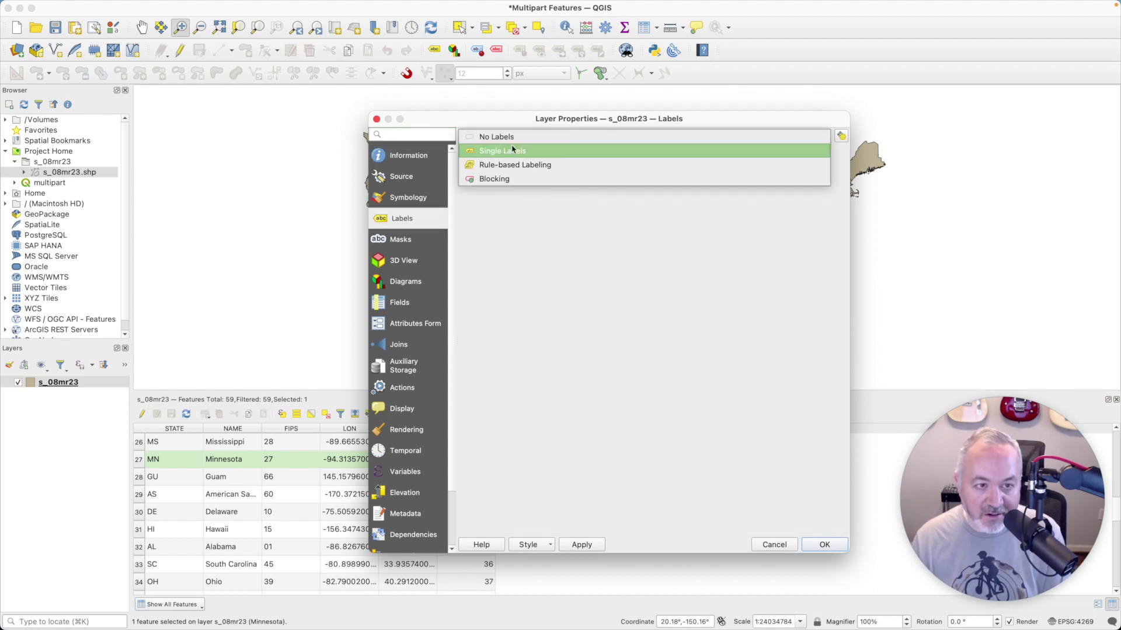
{"action": "left_click", "coordinate": [516, 154]}
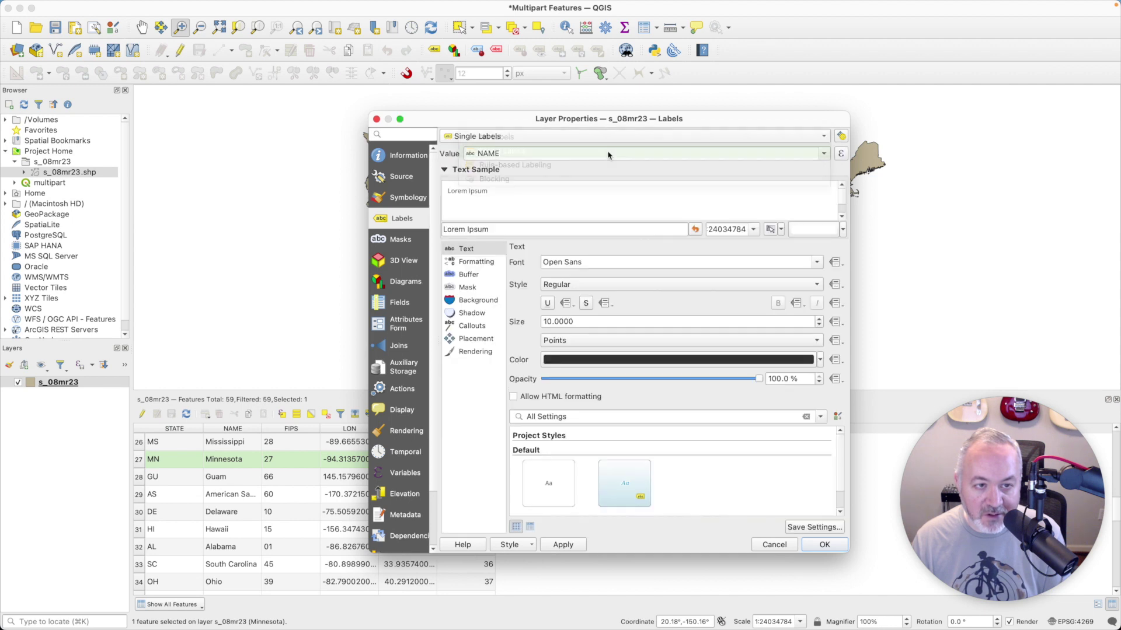
{"action": "left_click", "coordinate": [815, 154]}
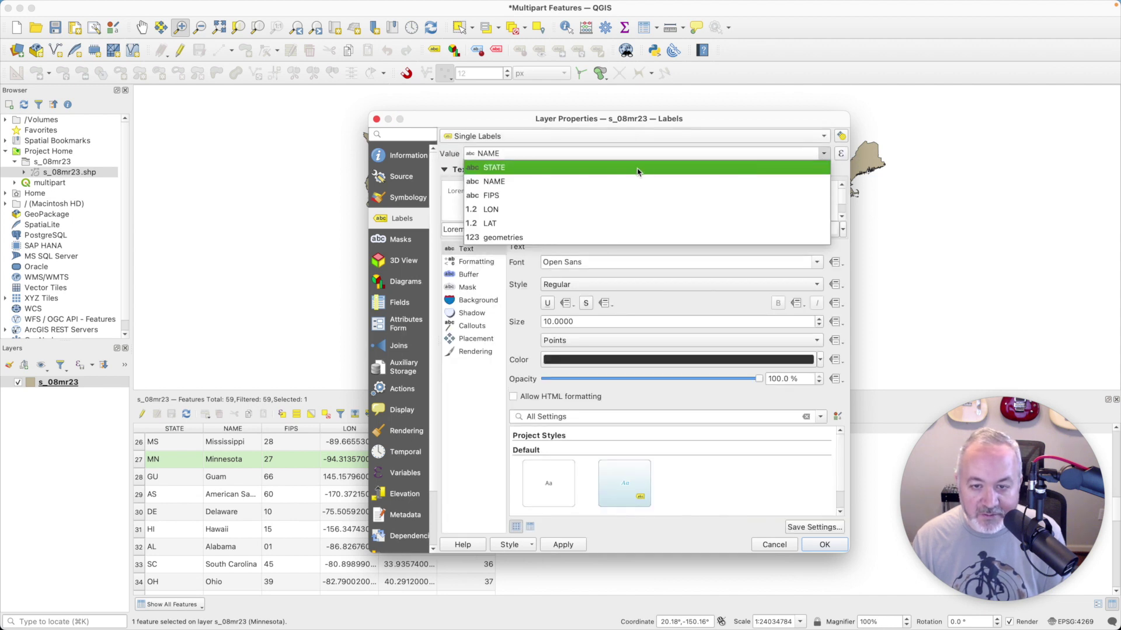
{"action": "left_click", "coordinate": [537, 238]}
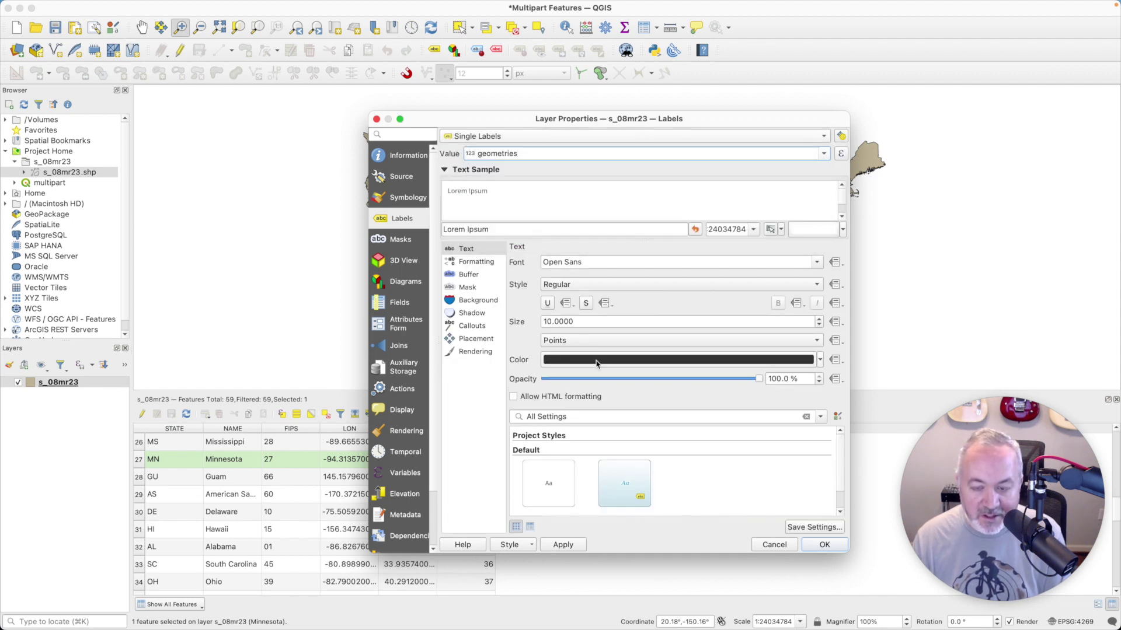
Set the label text size to 20 points, enable a text buffer, and apply the label settings
{"action": "double_click", "coordinate": [596, 322]}
{"action": "type", "text": "20"}
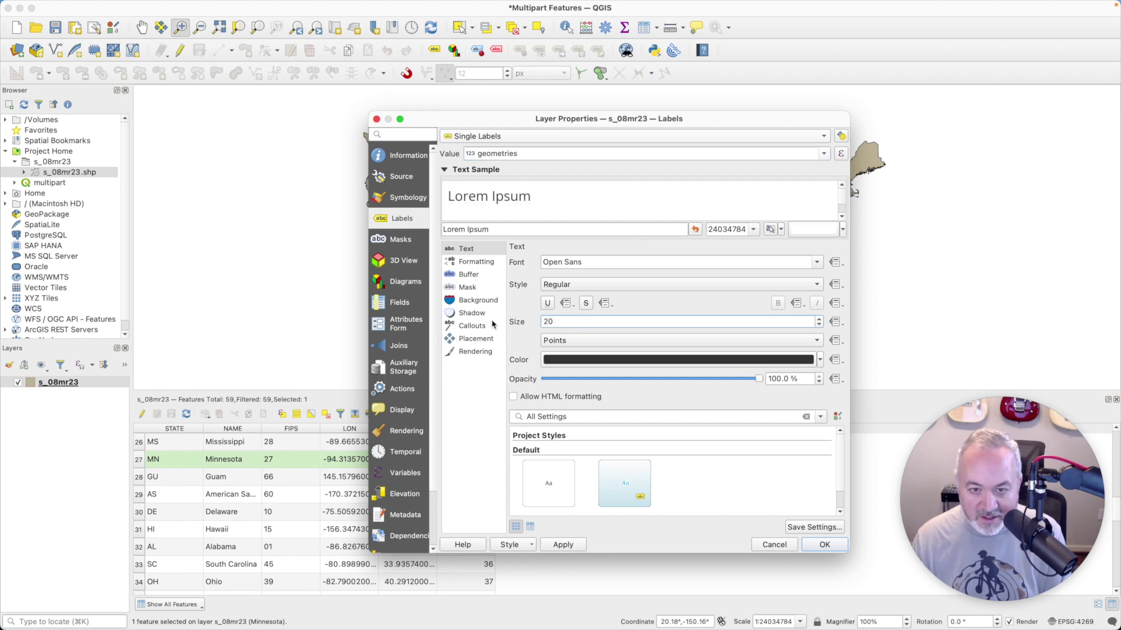
{"action": "left_click", "coordinate": [484, 275]}
{"action": "left_click", "coordinate": [514, 264]}
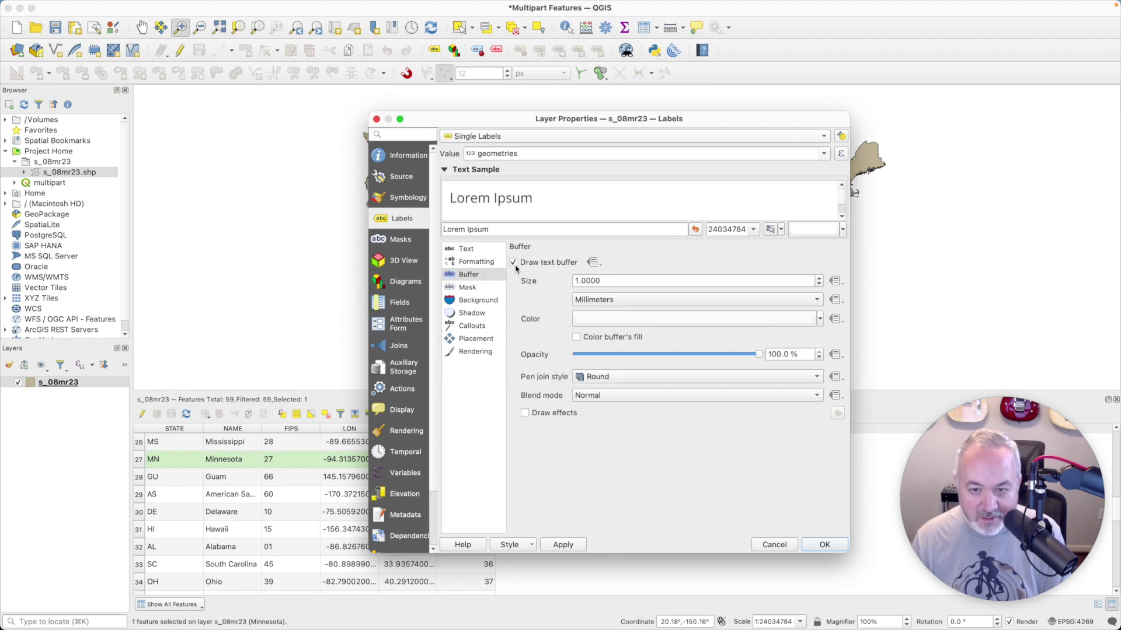
{"action": "left_click", "coordinate": [823, 545]}
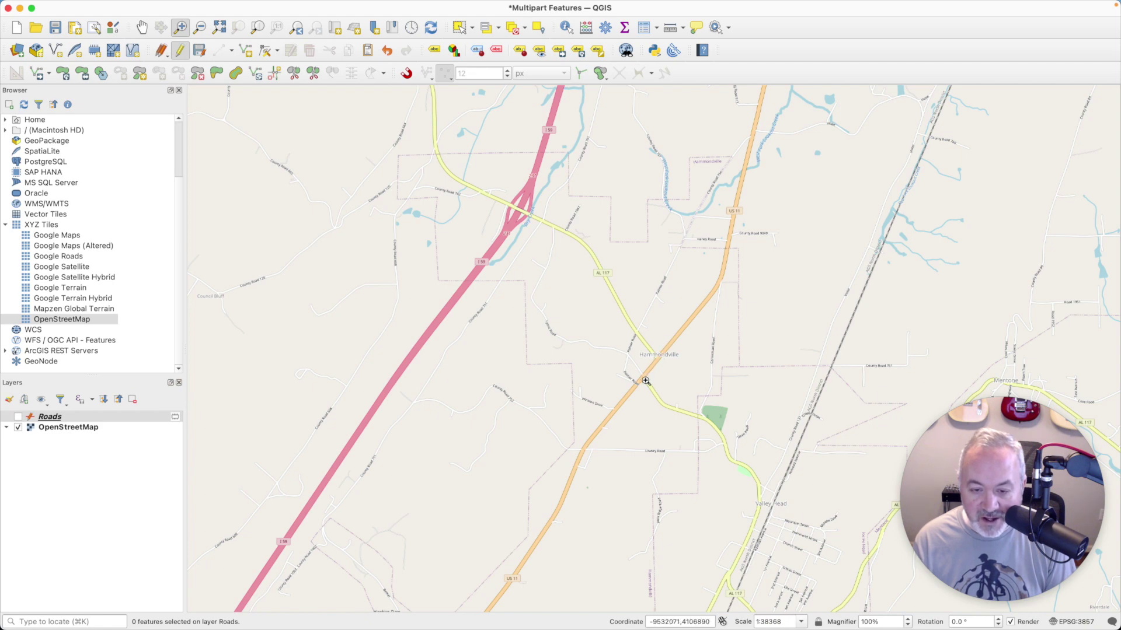
Make the Roads layer visible and select the AL 117 road on the map
{"action": "left_click", "coordinate": [18, 417]}
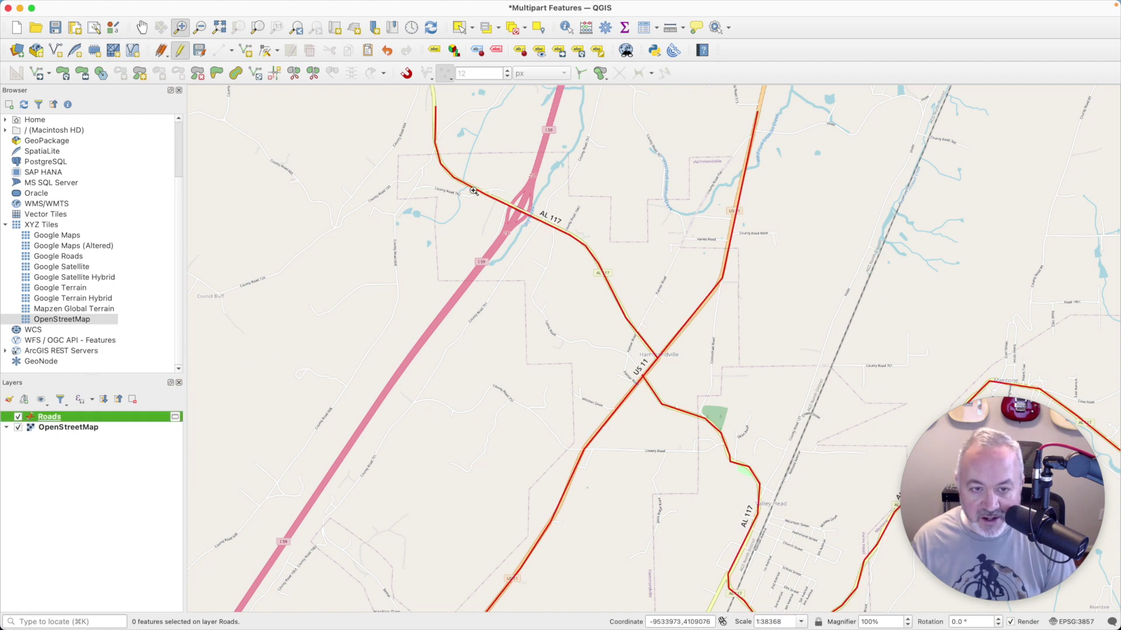
{"action": "left_click", "coordinate": [456, 32]}
{"action": "left_click", "coordinate": [574, 239]}
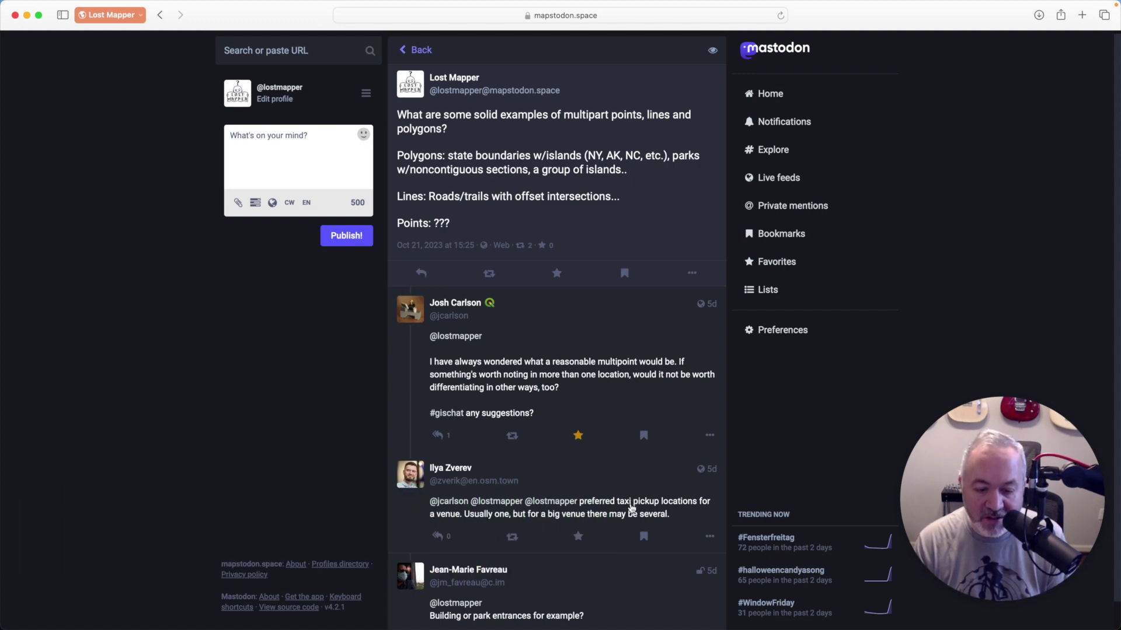
Read the Mastodon replies suggesting taxi pickup locations and building or park entrances as multipoint examples, and switch back to QGIS
{"action": "left_click_drag", "start_coordinate": [617, 502], "coordinate": [693, 502]}
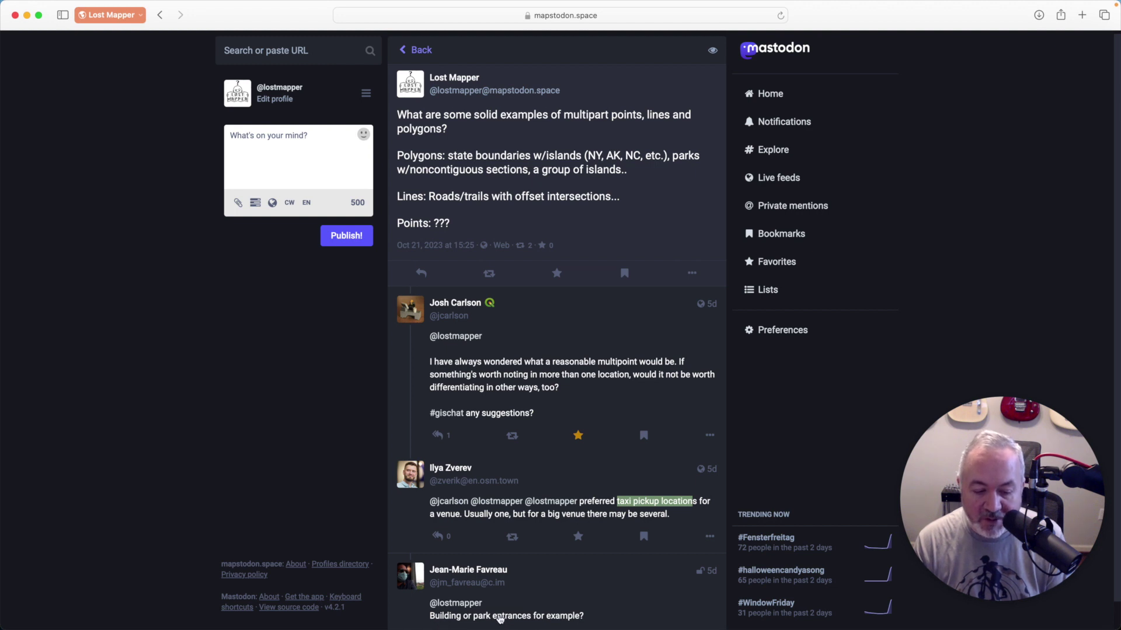
{"action": "left_click", "coordinate": [500, 618]}
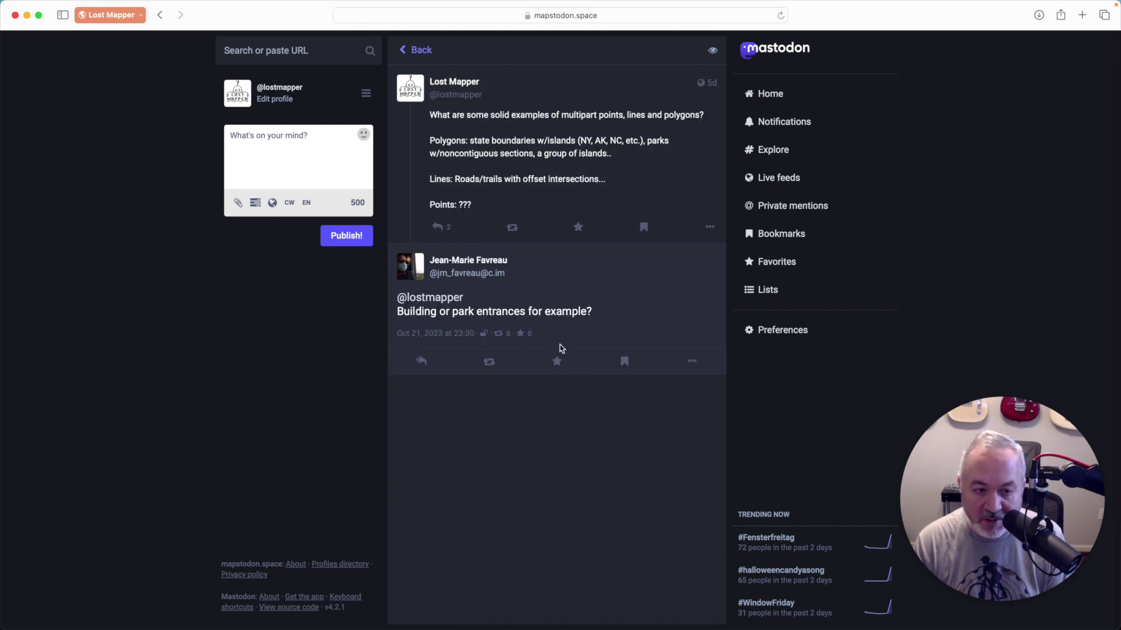
{"action": "key", "text": "super+bracketleft"}
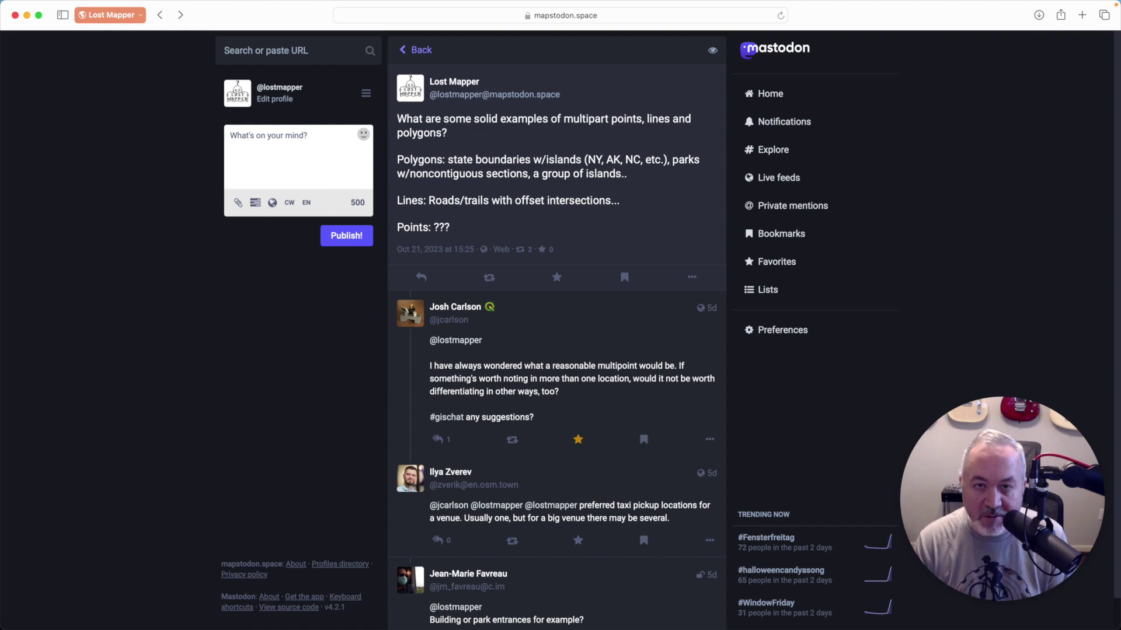
{"action": "key", "text": "super+Tab"}
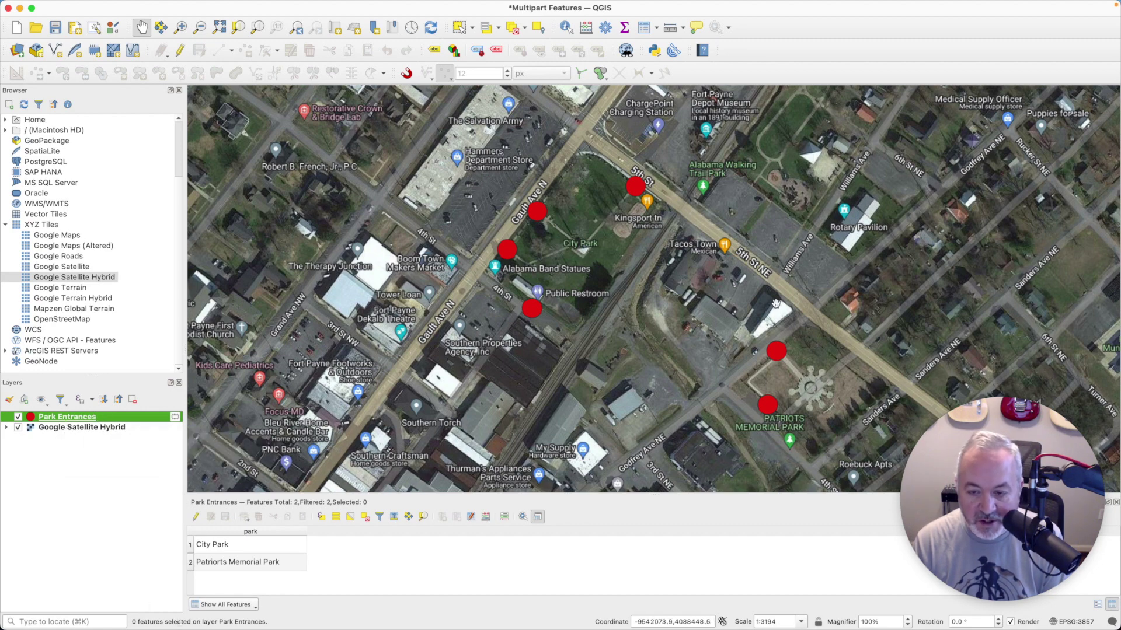
Select the City Park and Patriorts Memorial Park records alternately in the Park Entrances attribute table to highlight each park's entrance points
{"action": "left_click", "coordinate": [192, 547]}
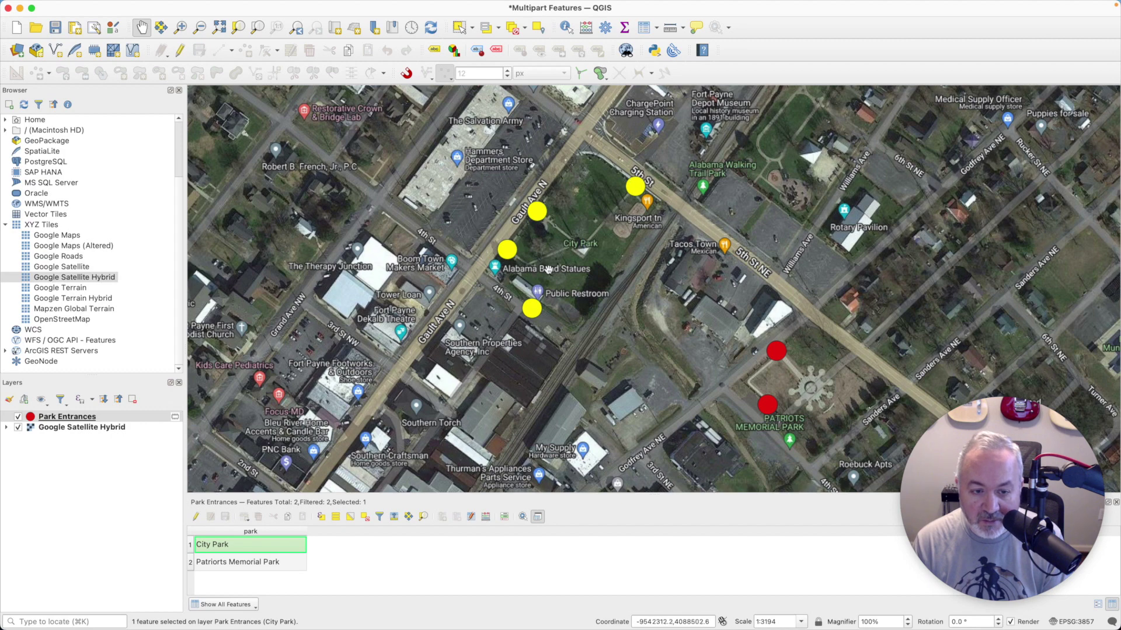
{"action": "left_click", "coordinate": [190, 563]}
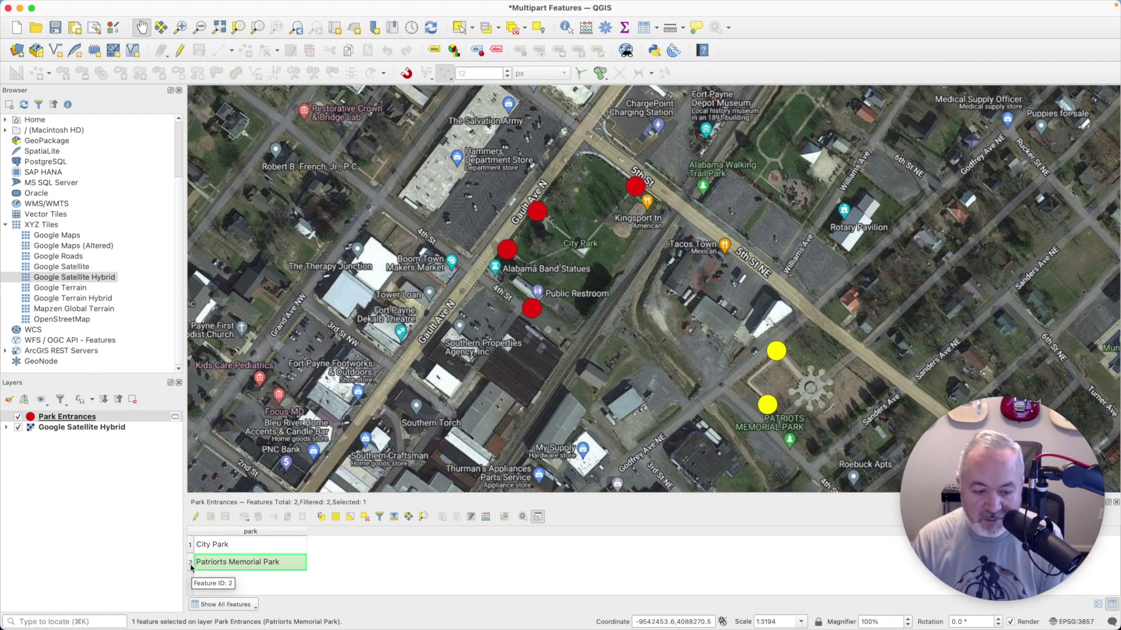
{"action": "left_click", "coordinate": [191, 548]}
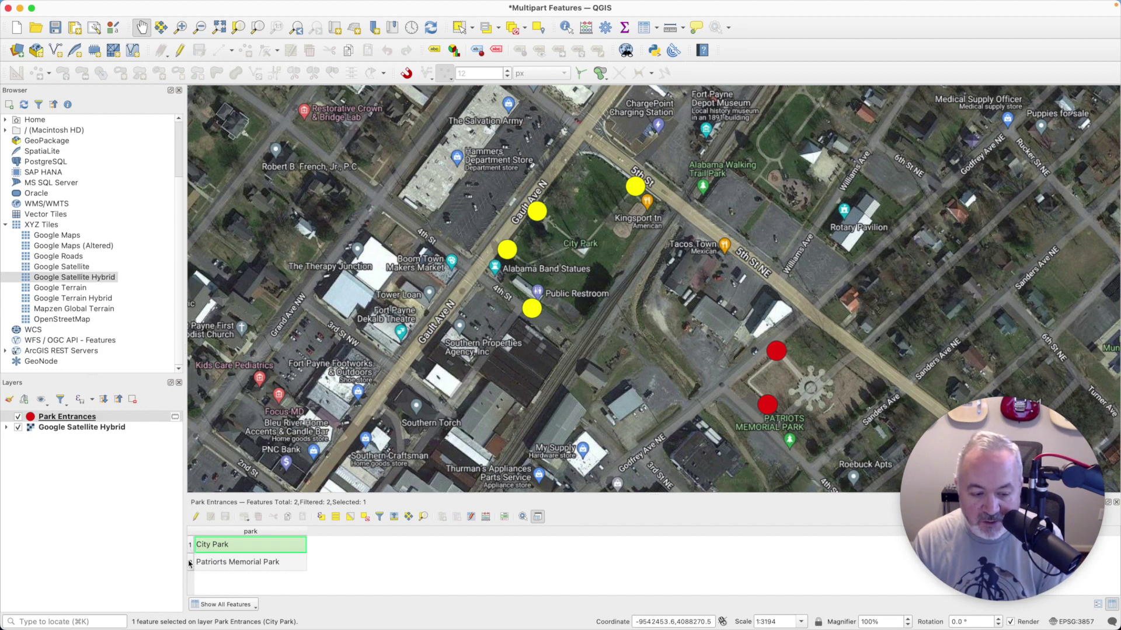
{"action": "left_click", "coordinate": [190, 564]}
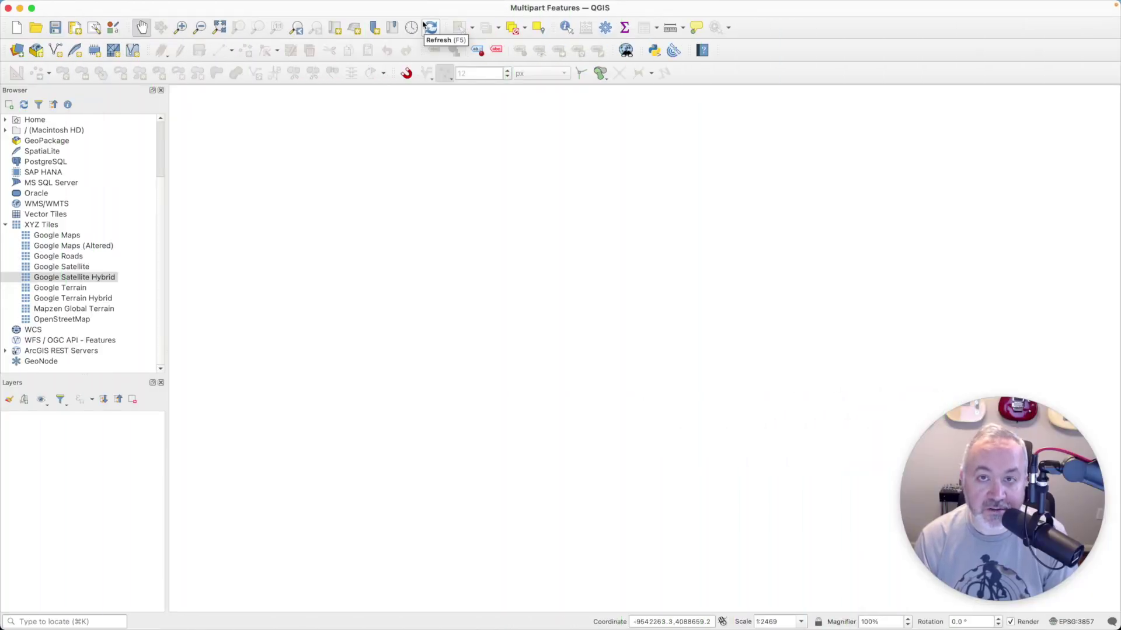
Review which panels and toolbars are available and enabled
{"action": "right_click", "coordinate": [841, 75]}
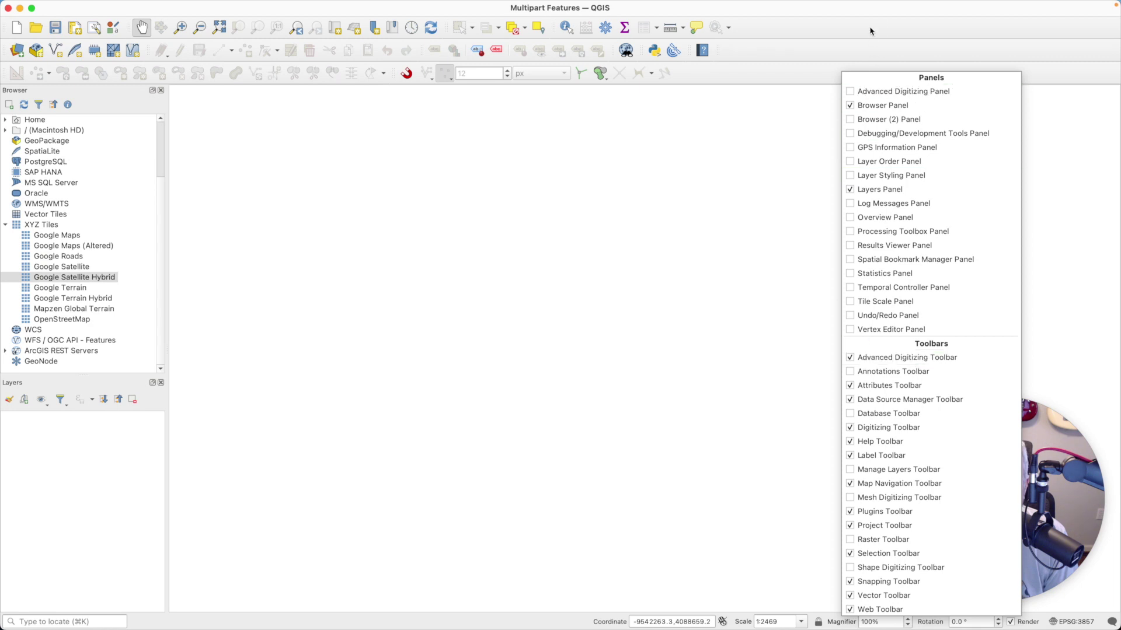
{"action": "left_click", "coordinate": [876, 61]}
{"action": "left_click", "coordinate": [150, 7]}
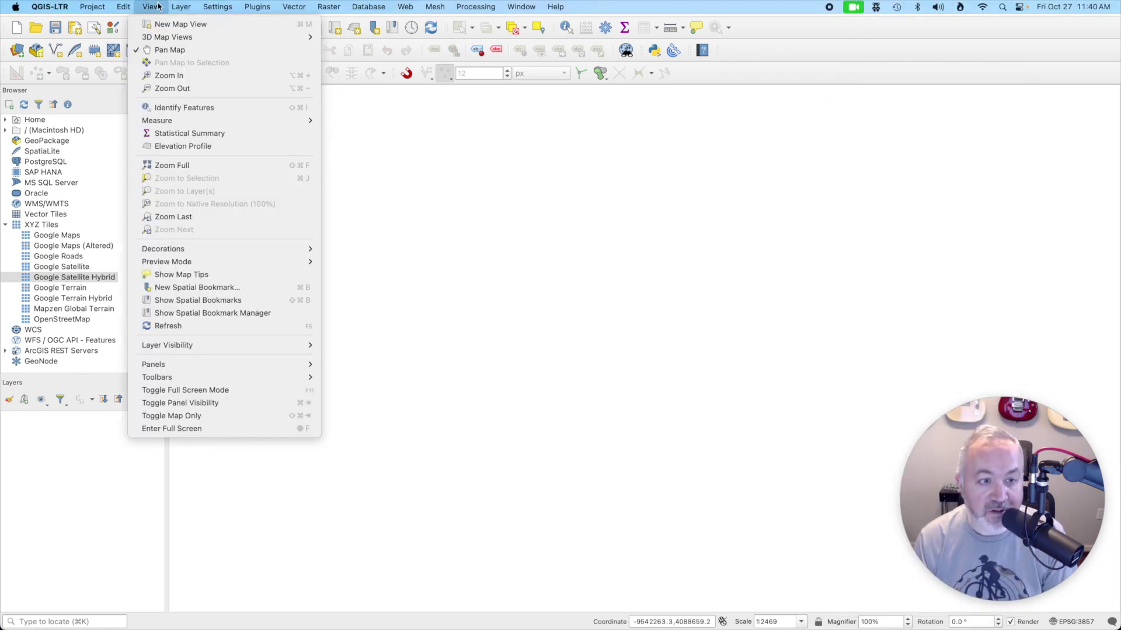
{"action": "mouse_move", "coordinate": [202, 369]}
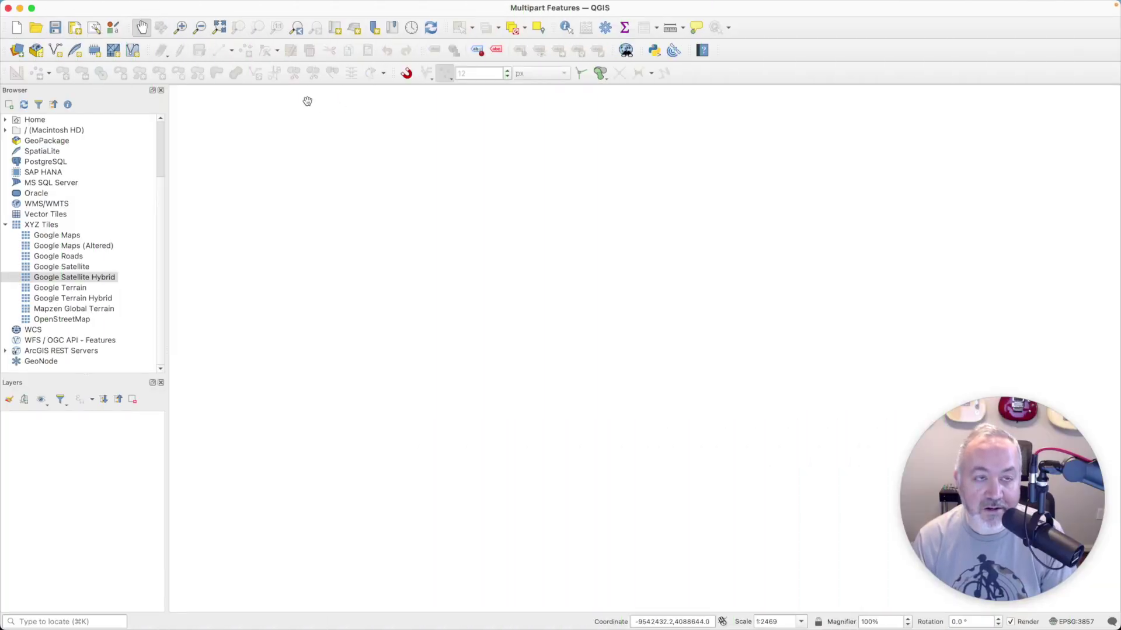
Start a new GeoPackage layer and save its database as multipart in the gis/multipart folder
{"action": "left_click", "coordinate": [179, 7]}
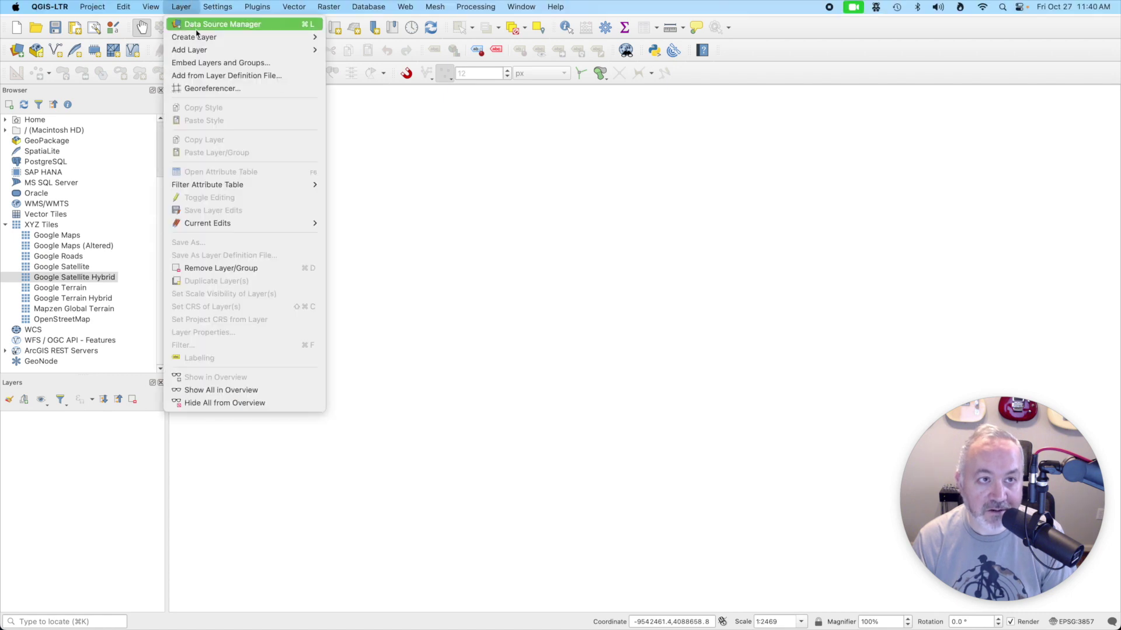
{"action": "mouse_move", "coordinate": [257, 38]}
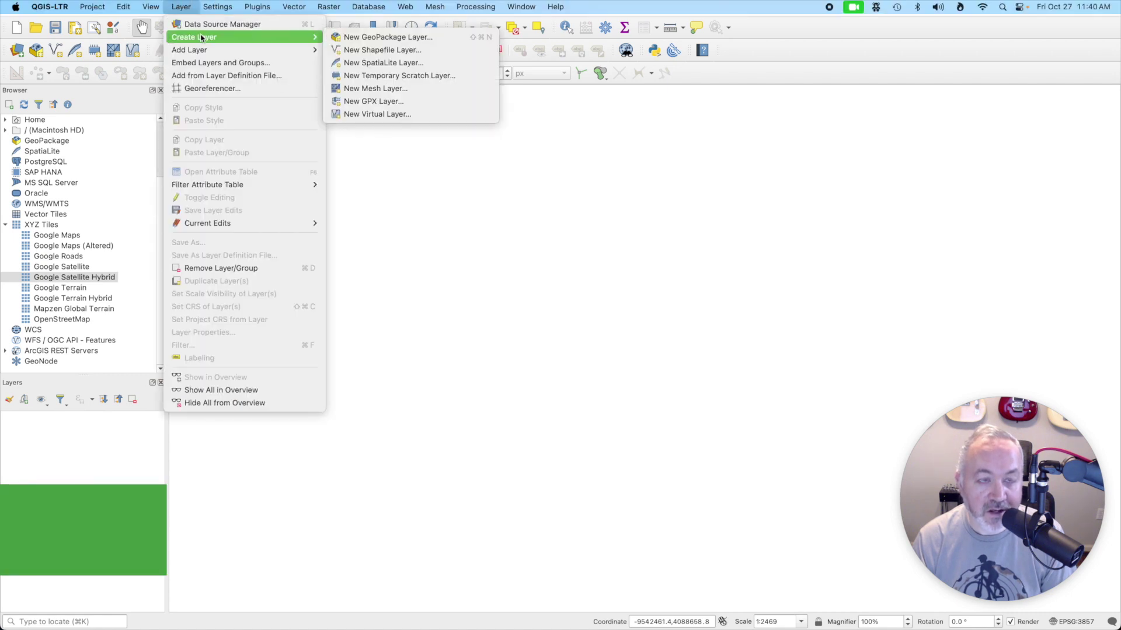
{"action": "left_click", "coordinate": [369, 38]}
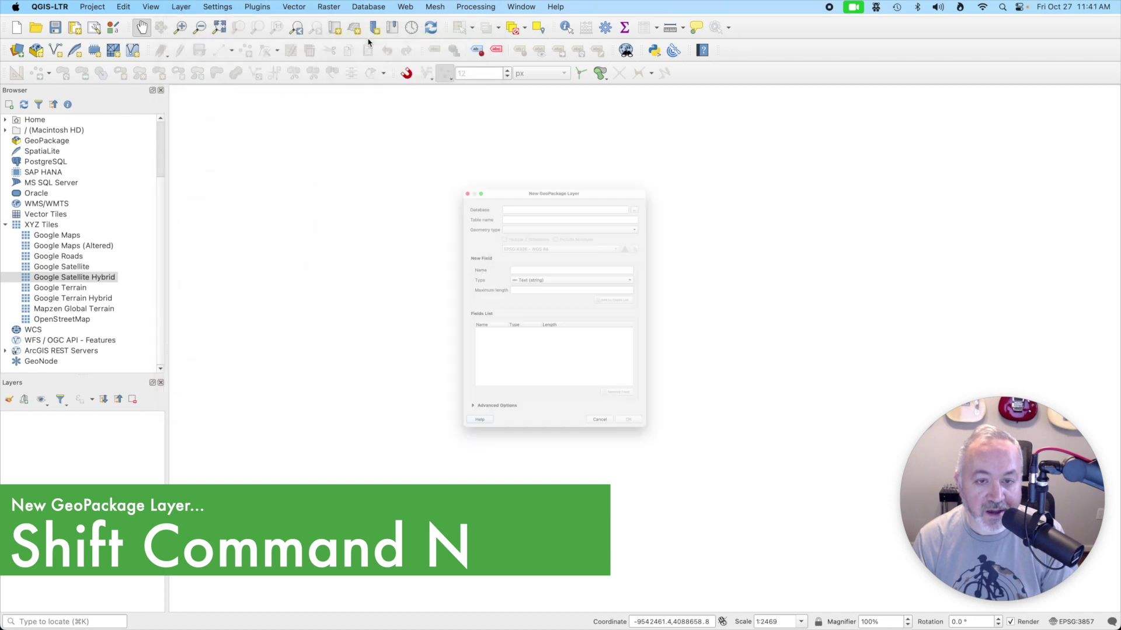
{"action": "left_click", "coordinate": [693, 137]}
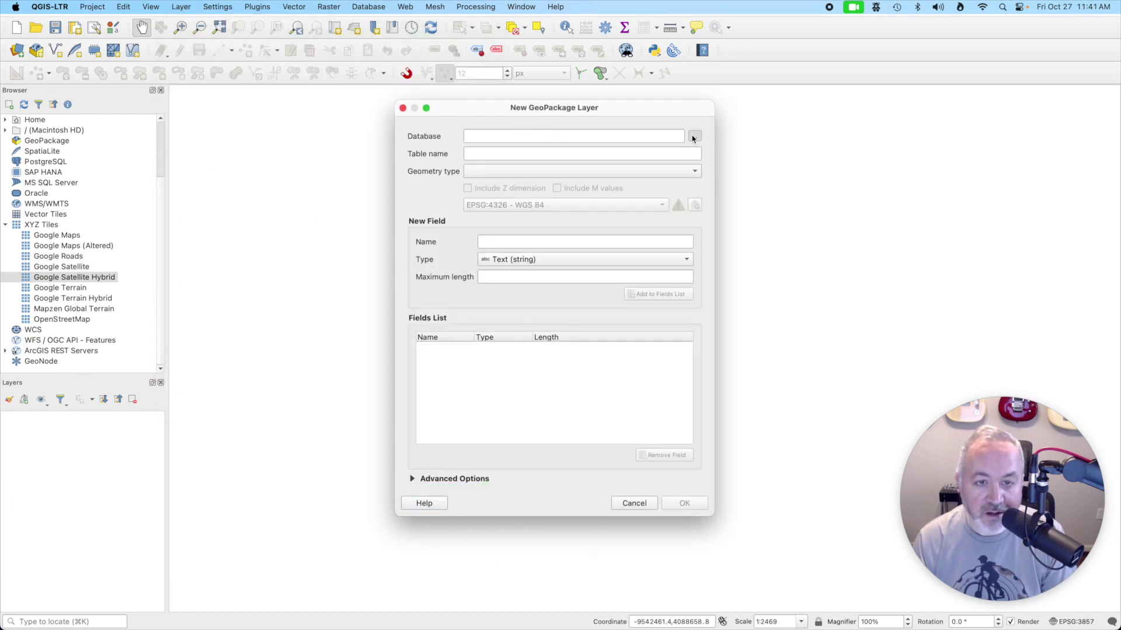
{"action": "left_click", "coordinate": [722, 194]}
{"action": "left_click", "coordinate": [708, 209]}
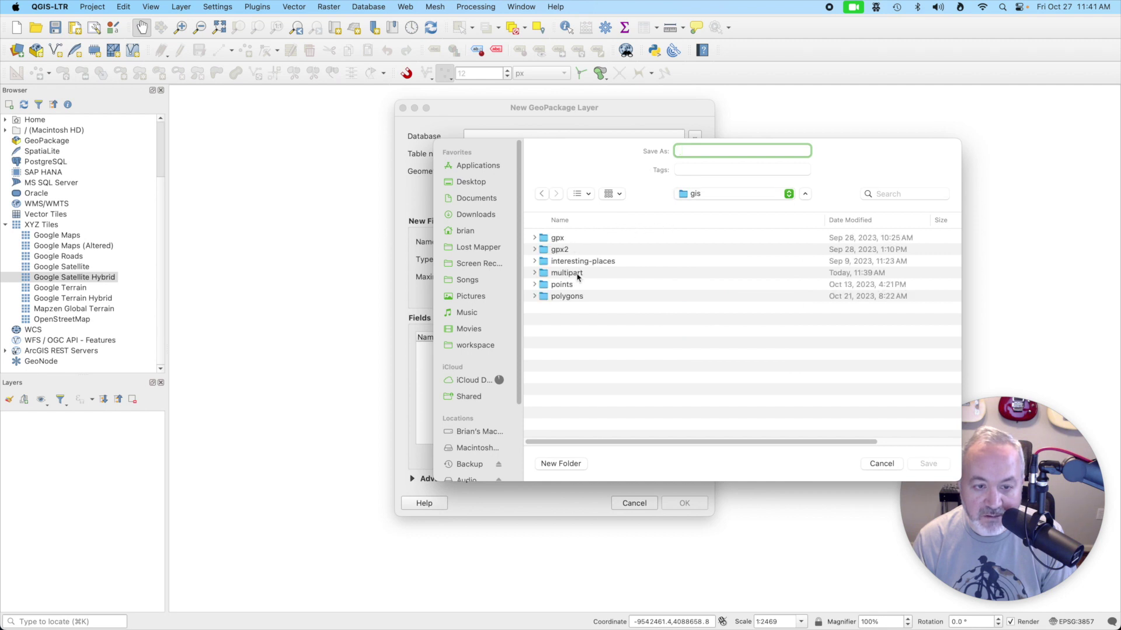
{"action": "double_click", "coordinate": [577, 274]}
{"action": "left_click", "coordinate": [705, 151]}
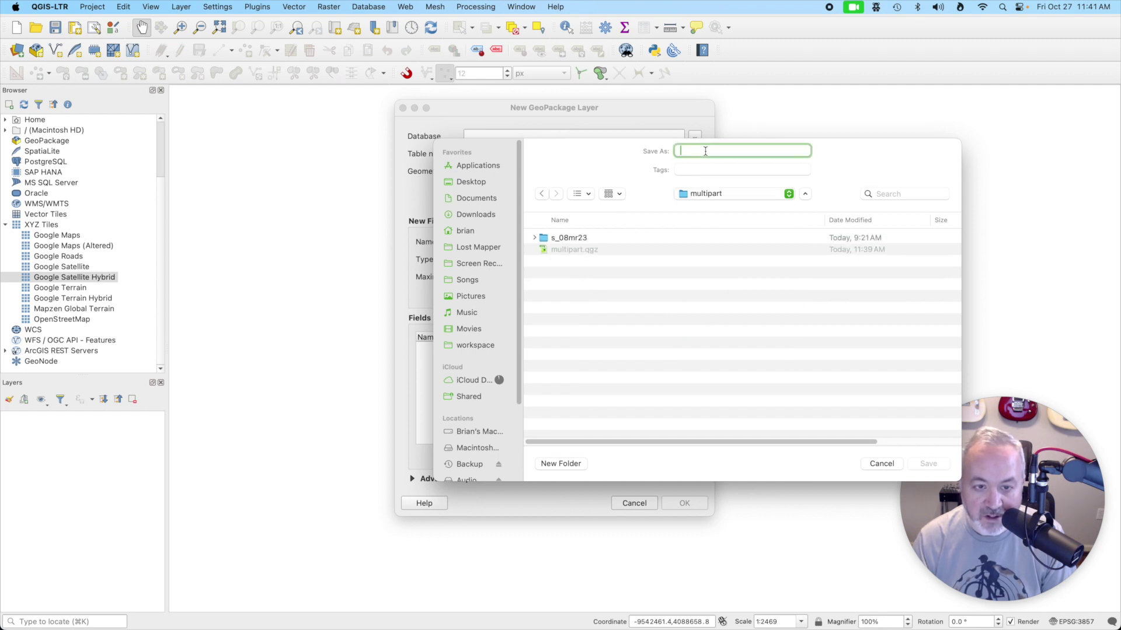
{"action": "type", "text": "multipart"}
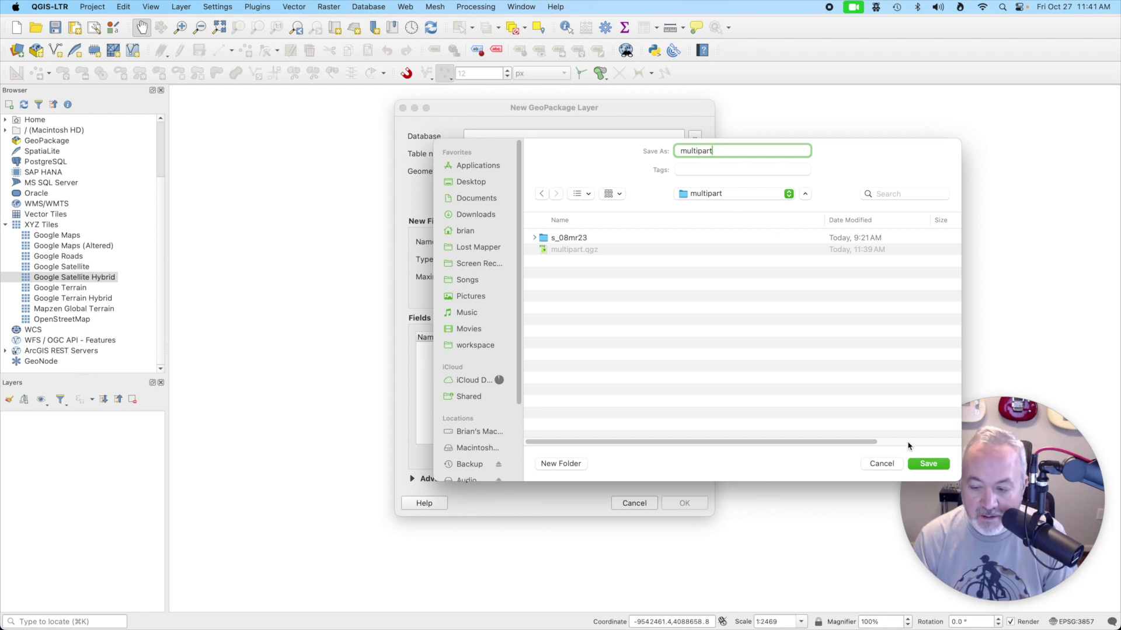
{"action": "left_click", "coordinate": [943, 468]}
Name the new layer's table multipolygon and set its geometry type to MultiPolygon
{"action": "double_click", "coordinate": [524, 151]}
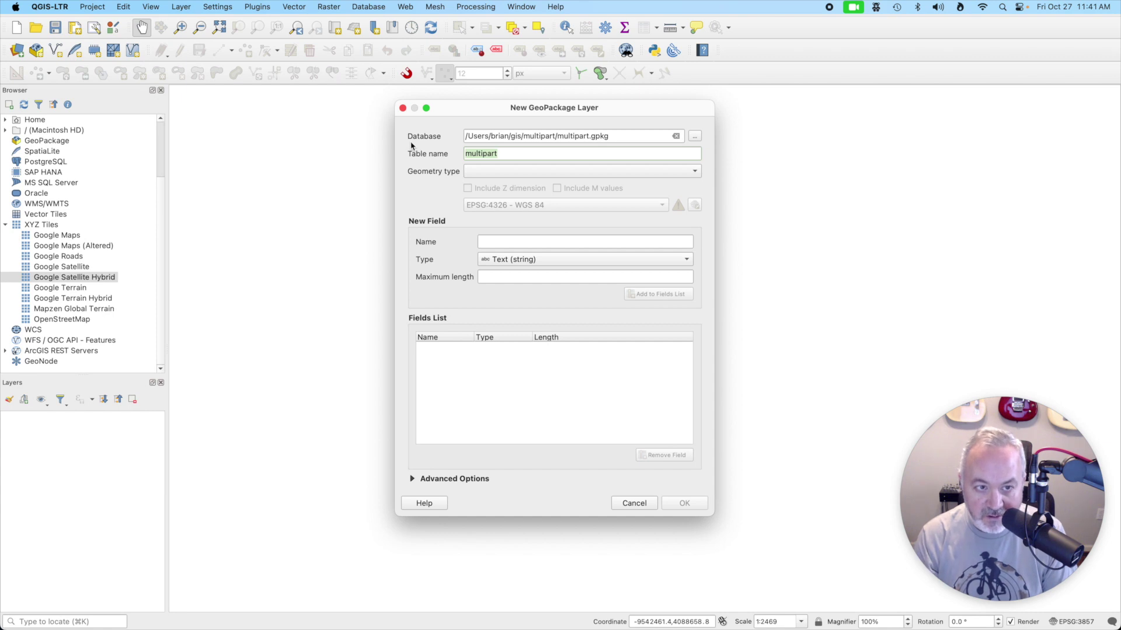
{"action": "type", "text": "m"}
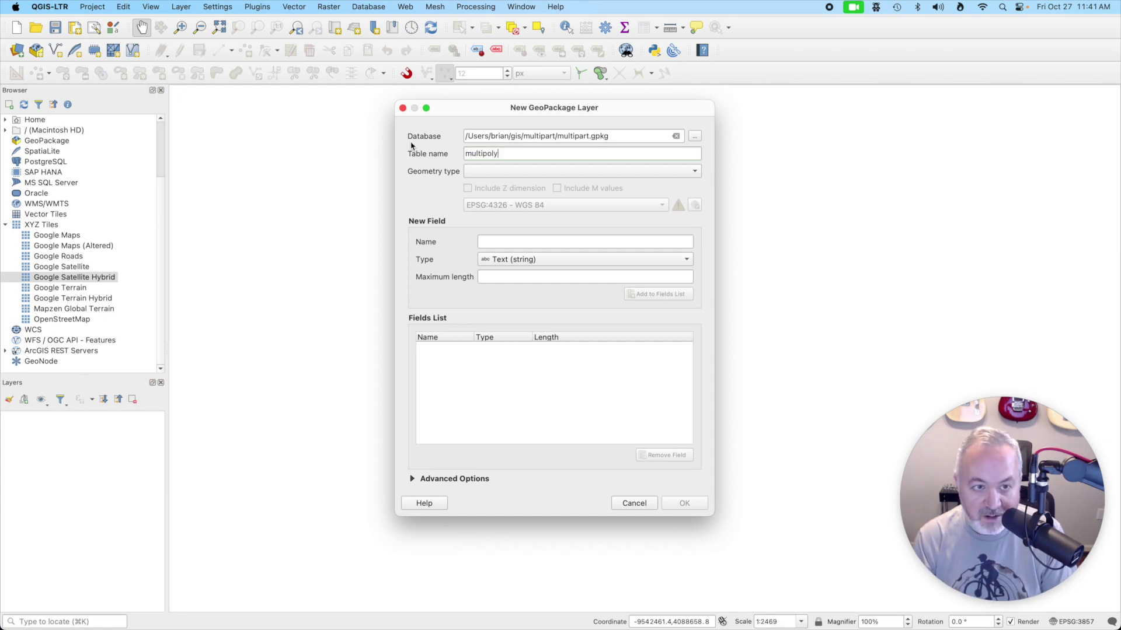
{"action": "left_click", "coordinate": [545, 173]}
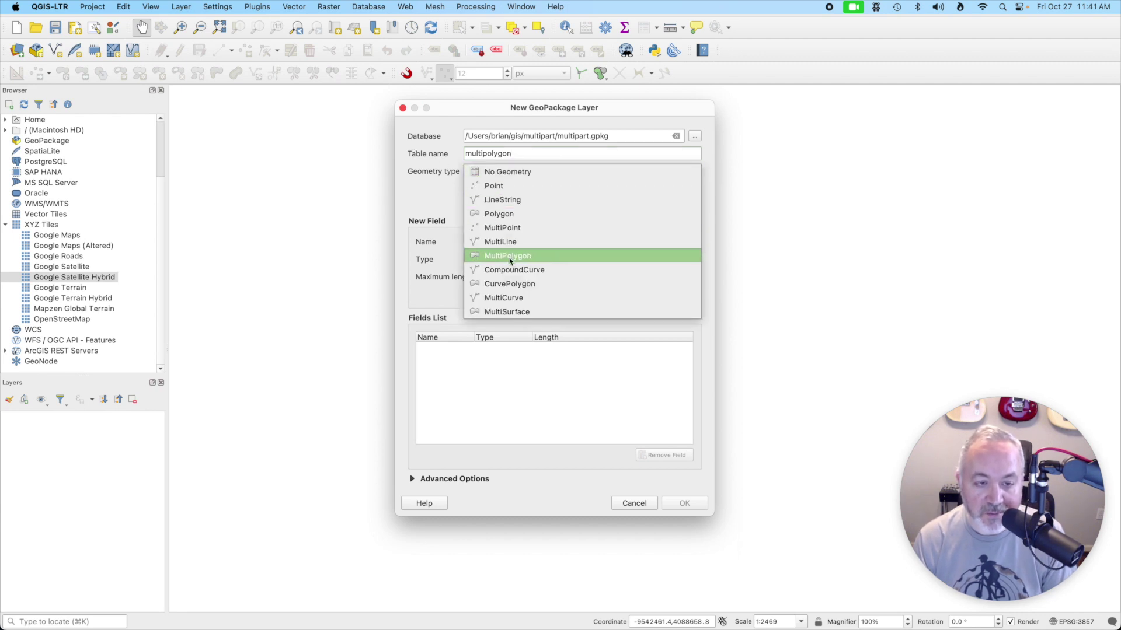
{"action": "left_click", "coordinate": [542, 256]}
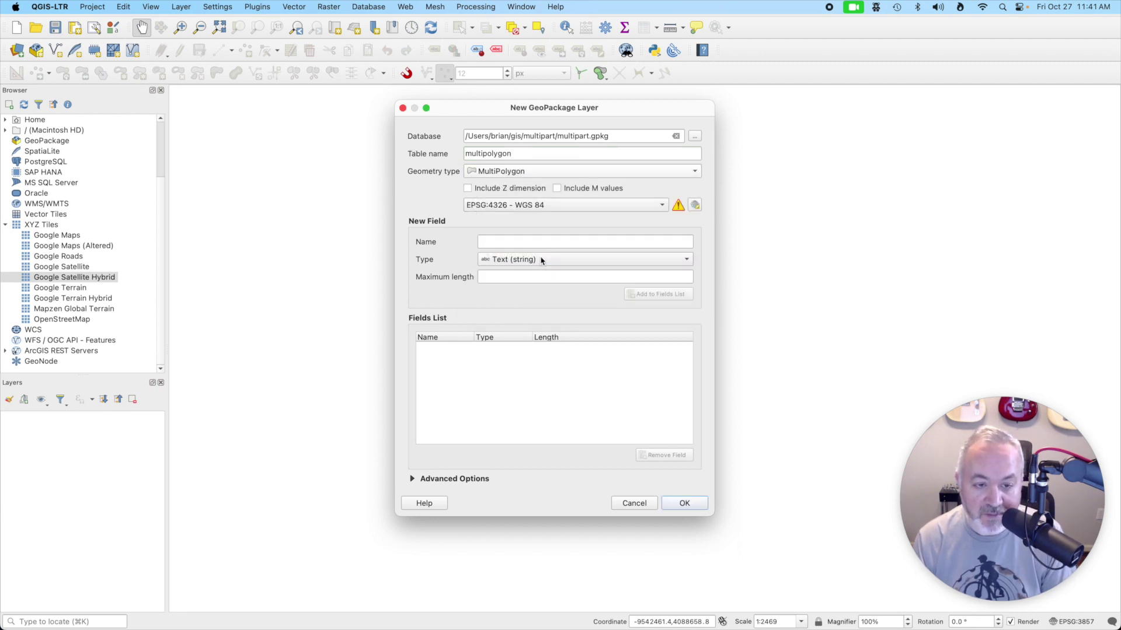
Add a text field called name to the fields list and create the GeoPackage layer
{"action": "left_click", "coordinate": [539, 243]}
{"action": "type", "text": "name"}
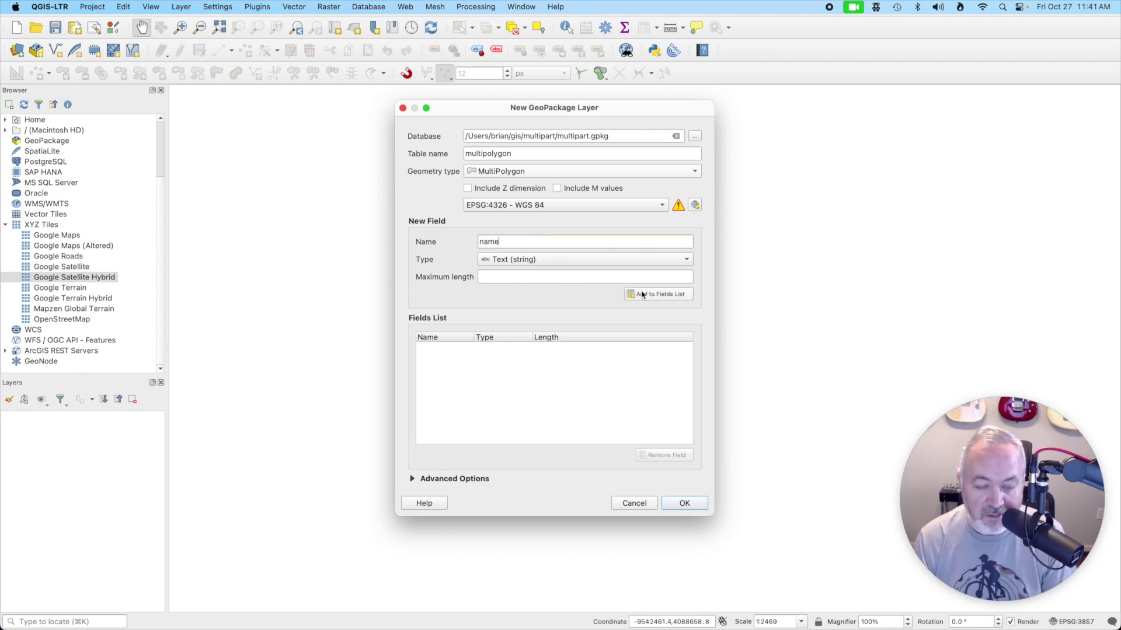
{"action": "left_click", "coordinate": [661, 296]}
{"action": "left_click", "coordinate": [681, 503]}
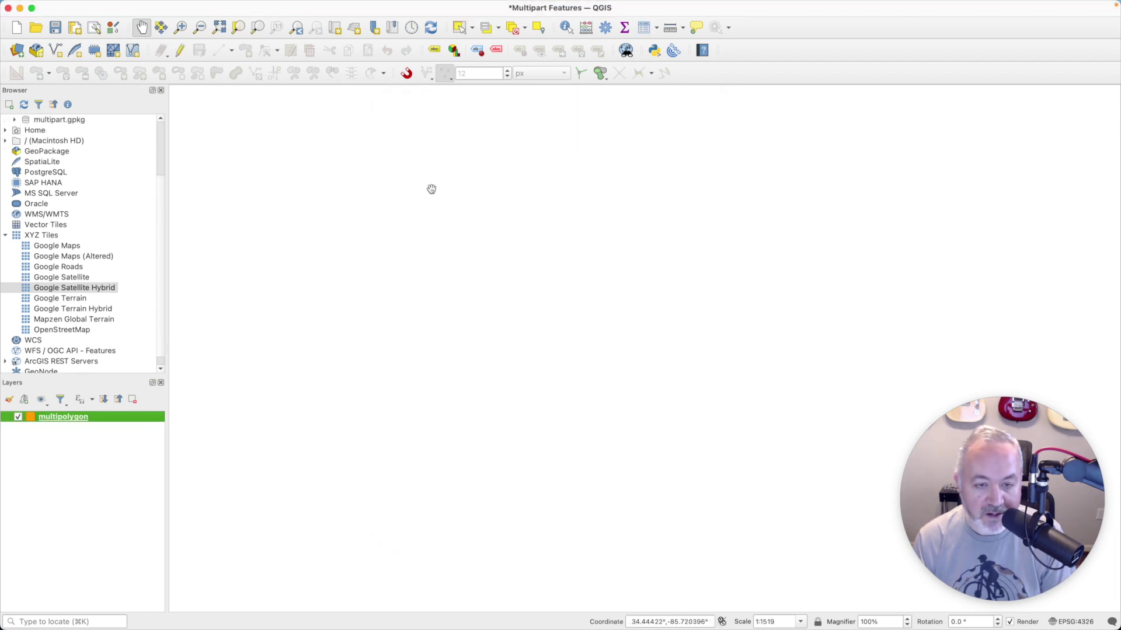
Enable editing on the multipolygon layer and digitize a four-cornered, roughly rectangular polygon on the empty canvas
{"action": "left_click", "coordinate": [179, 53]}
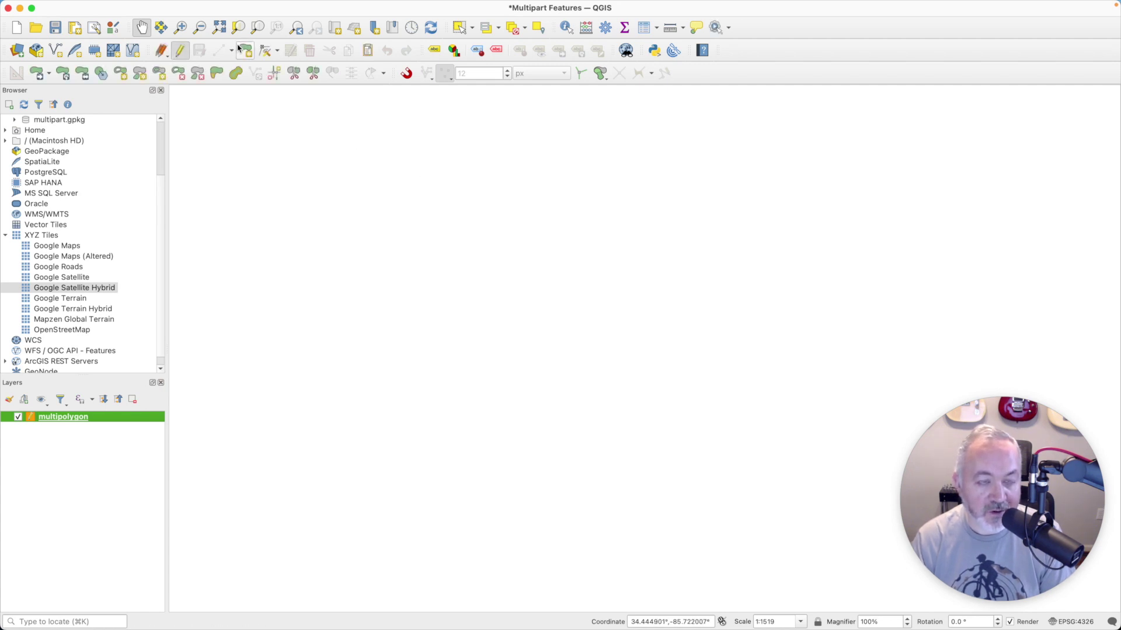
{"action": "left_click", "coordinate": [244, 52]}
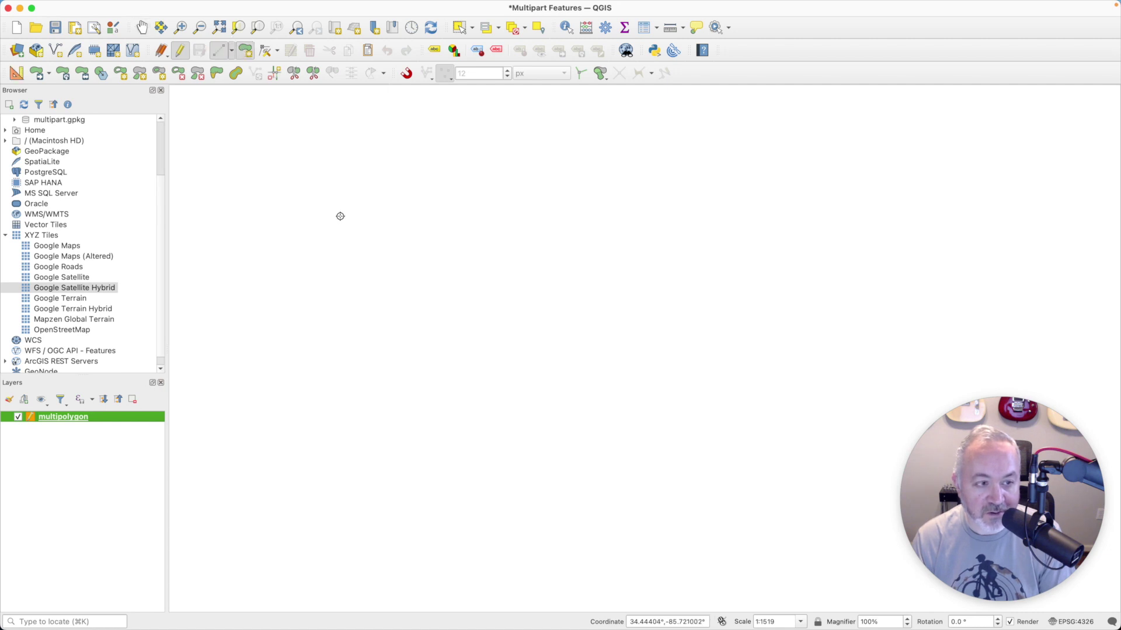
{"action": "left_click", "coordinate": [478, 223]}
{"action": "left_click", "coordinate": [478, 389]}
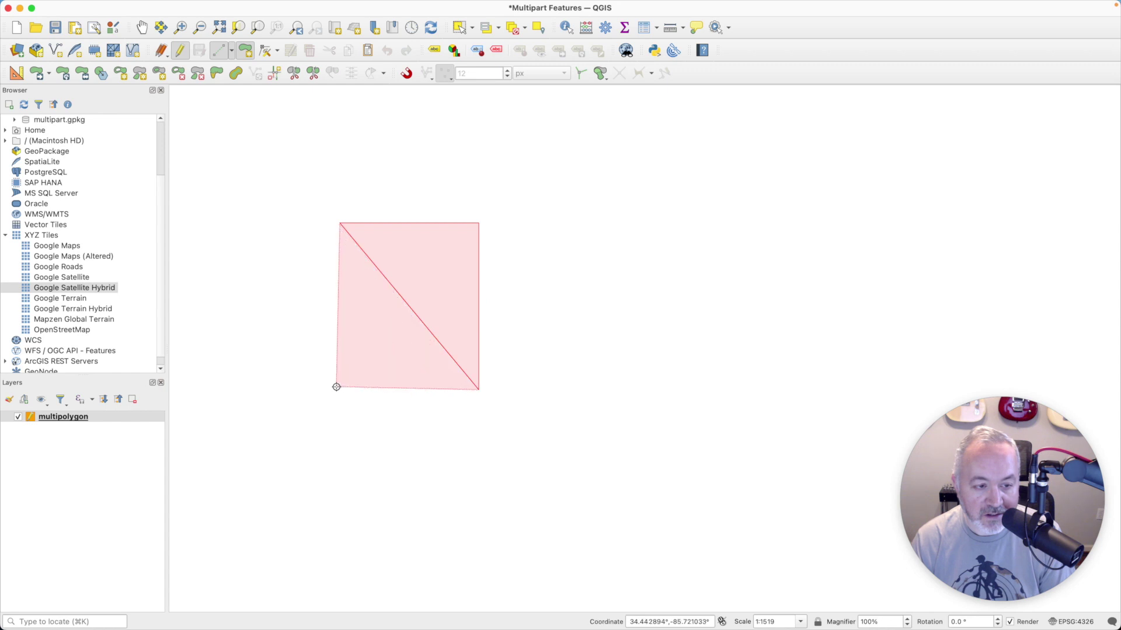
{"action": "left_click", "coordinate": [337, 388]}
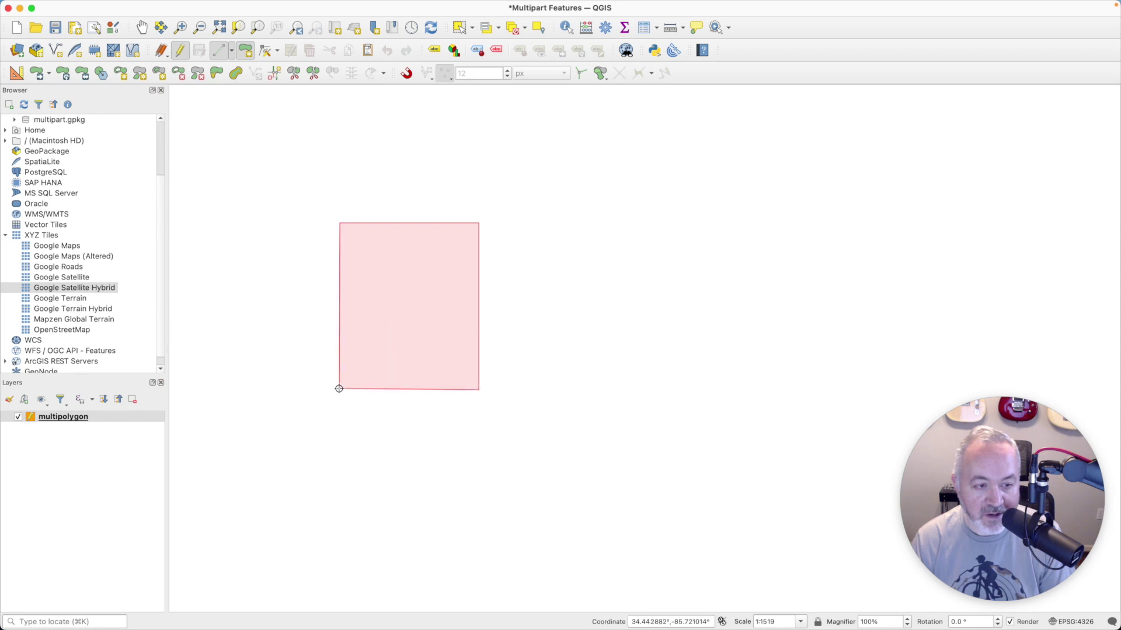
{"action": "right_click", "coordinate": [394, 275]}
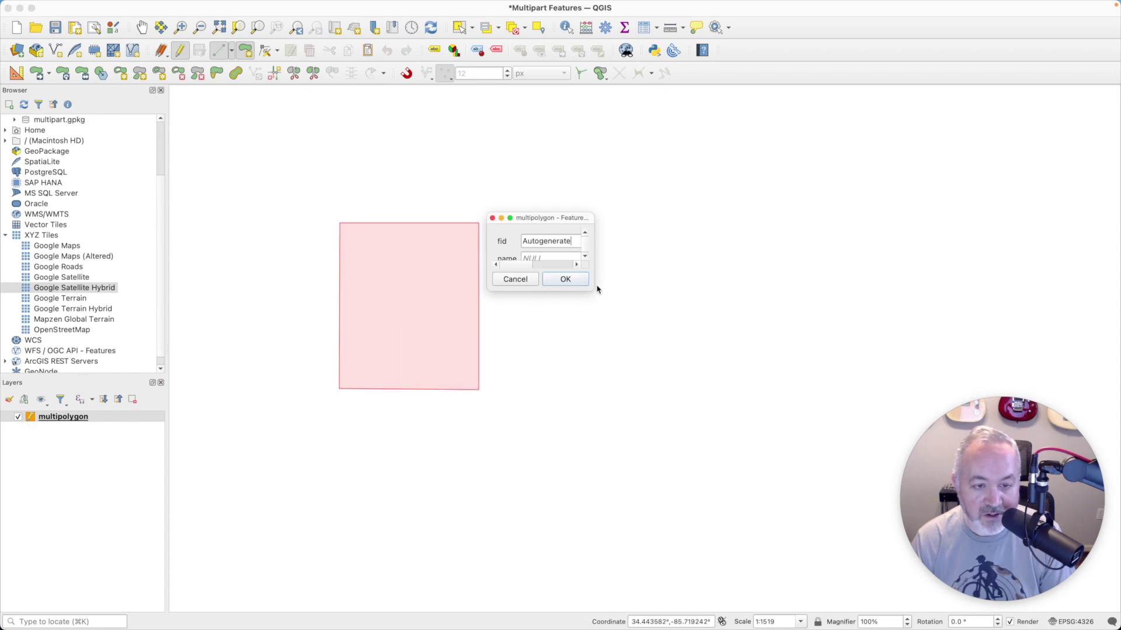
Enlarge the feature attributes form and save the new polygon with the name First
{"action": "left_click_drag", "start_coordinate": [594, 288], "coordinate": [708, 380]}
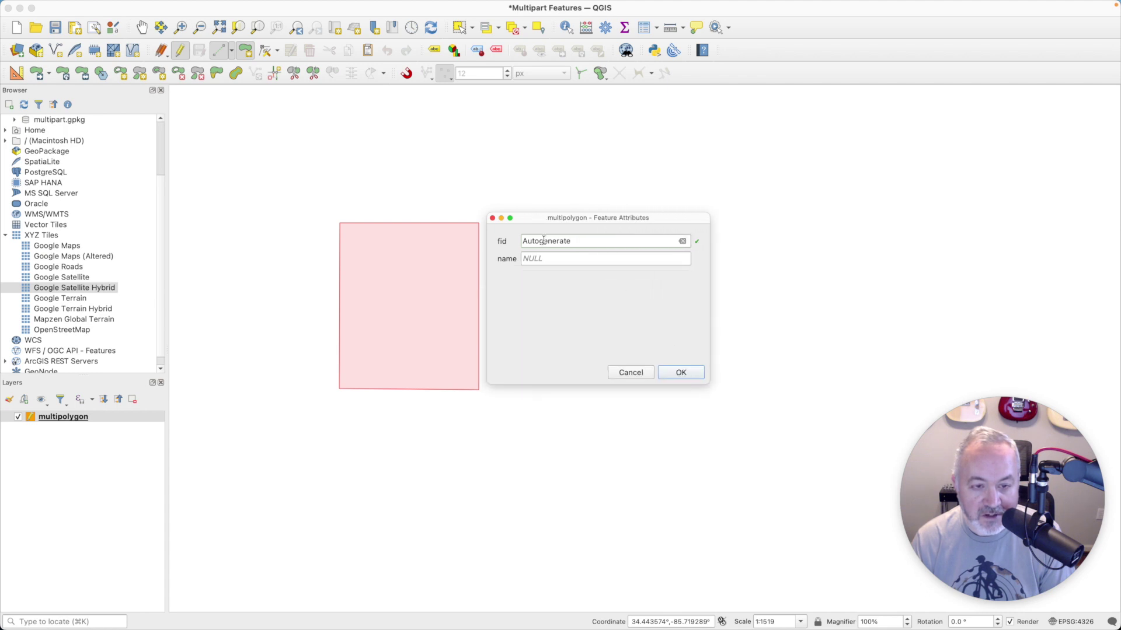
{"action": "left_click", "coordinate": [558, 258]}
{"action": "type", "text": "First"}
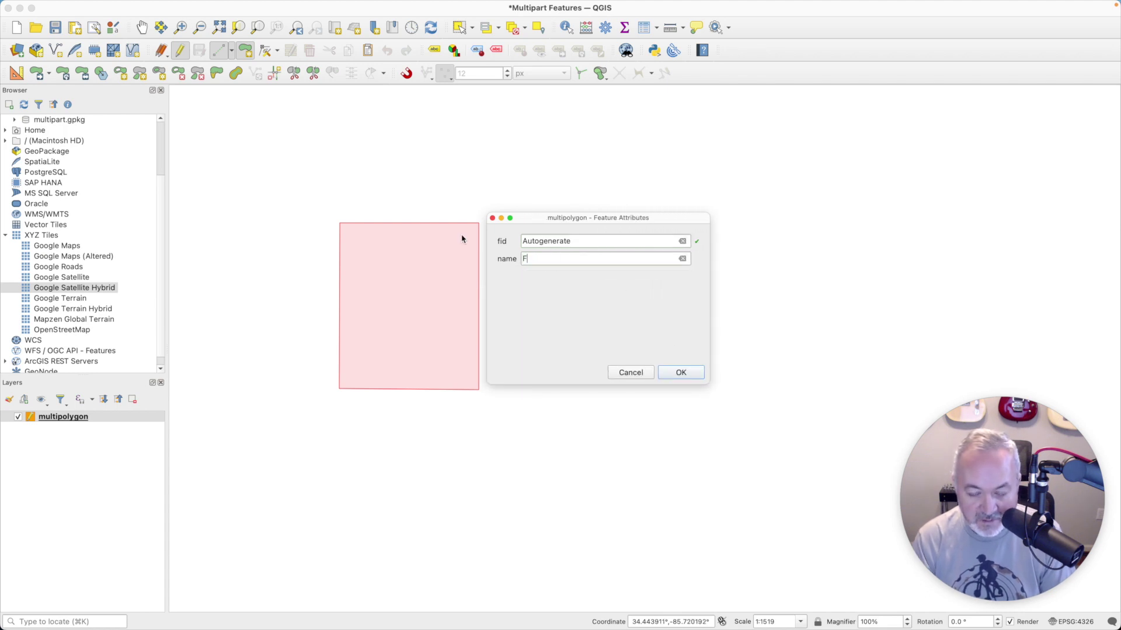
{"action": "left_click", "coordinate": [668, 373]}
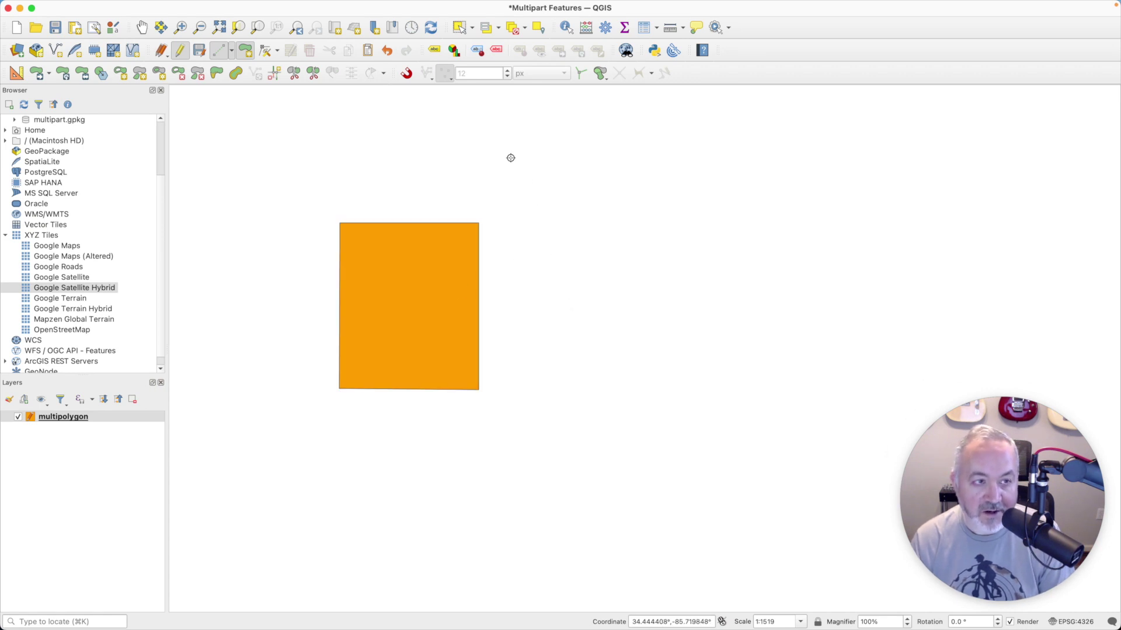
Digitize a second roughly rectangular polygon of similar size to the right of the first one
{"action": "left_click", "coordinate": [537, 224]}
{"action": "left_click", "coordinate": [689, 223]}
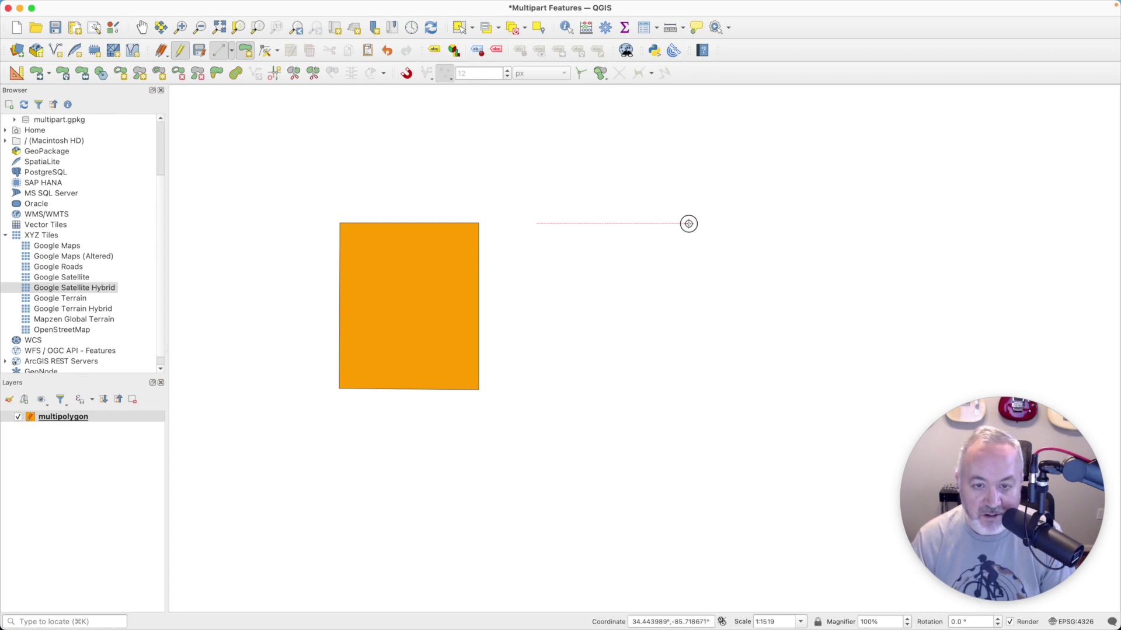
{"action": "left_click", "coordinate": [689, 387]}
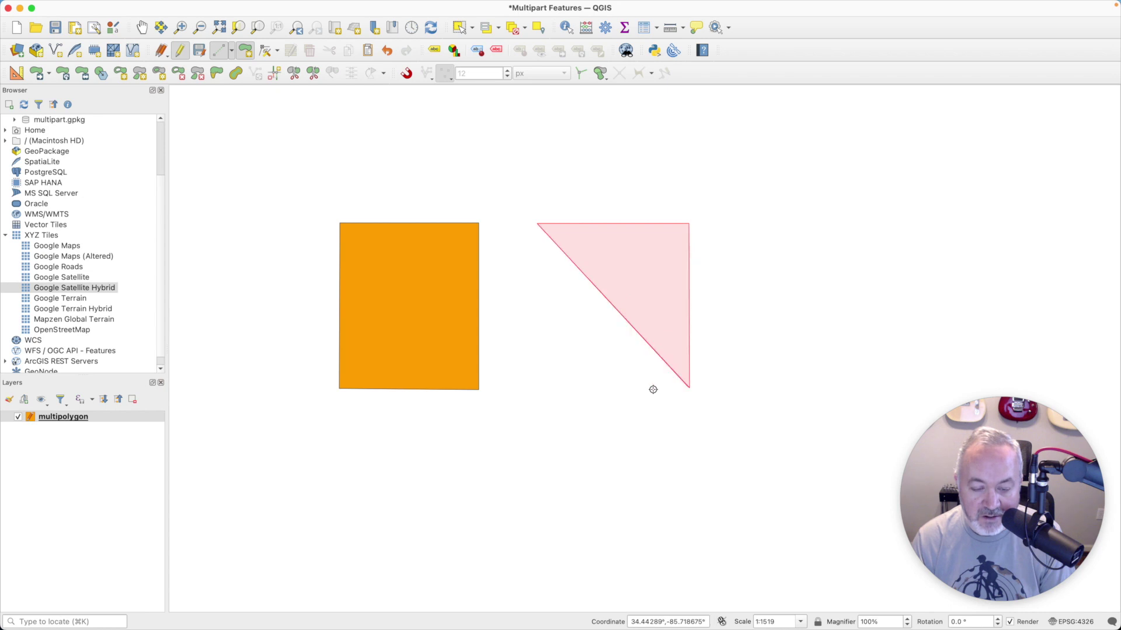
{"action": "left_click", "coordinate": [542, 390]}
{"action": "right_click", "coordinate": [582, 282]}
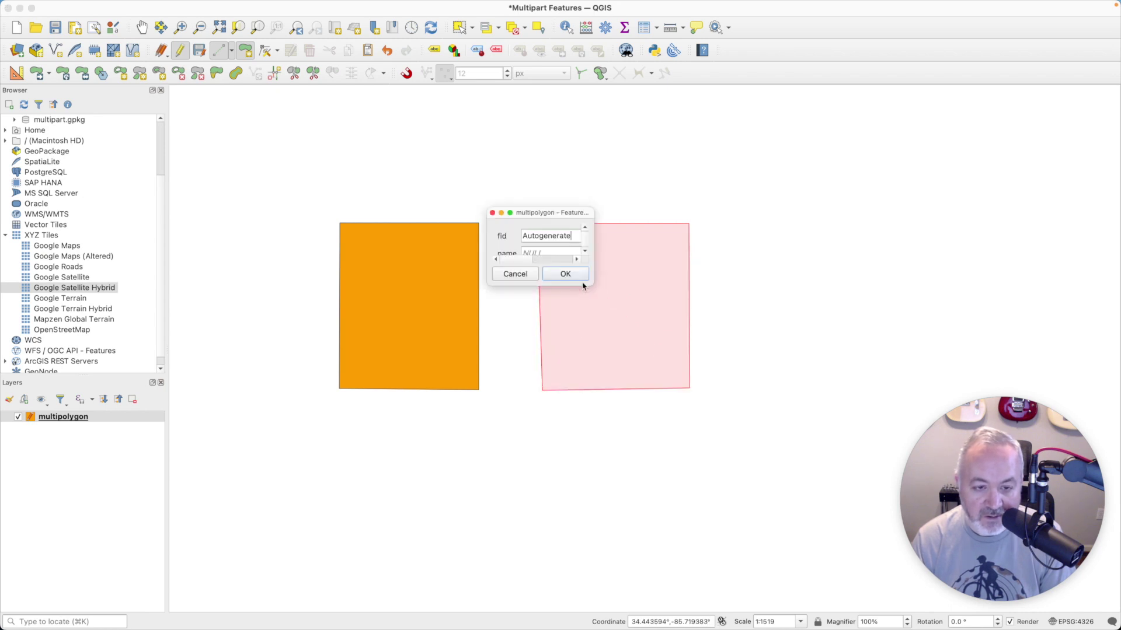
Enlarge the attributes form and save the second polygon with the name Second
{"action": "left_click_drag", "start_coordinate": [592, 286], "coordinate": [652, 331]}
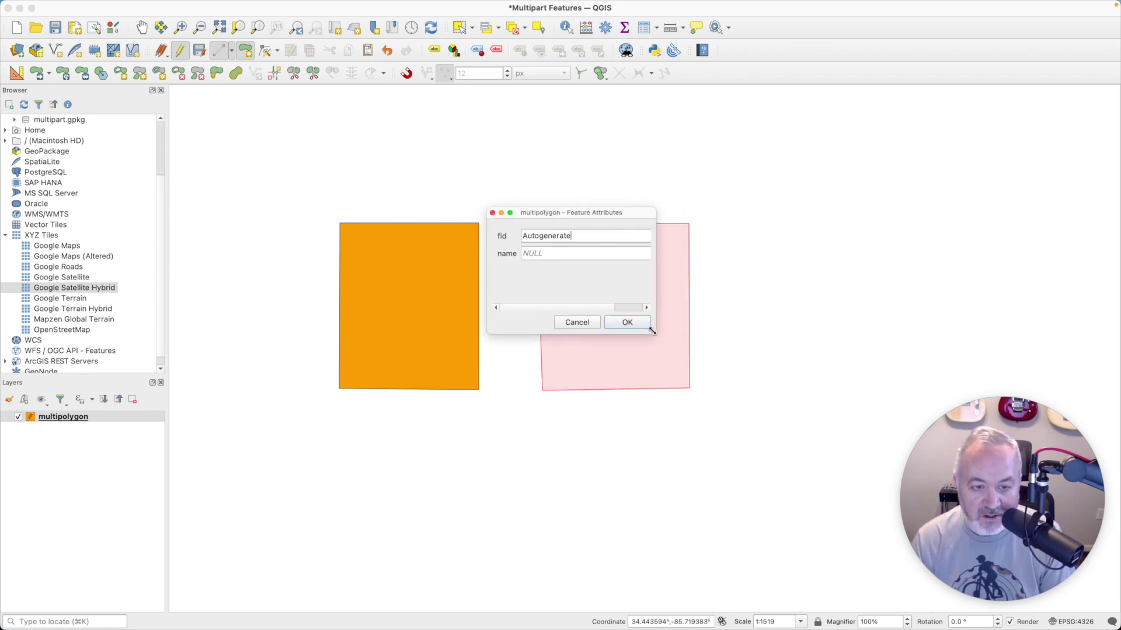
{"action": "left_click", "coordinate": [566, 256]}
{"action": "type", "text": "Second"}
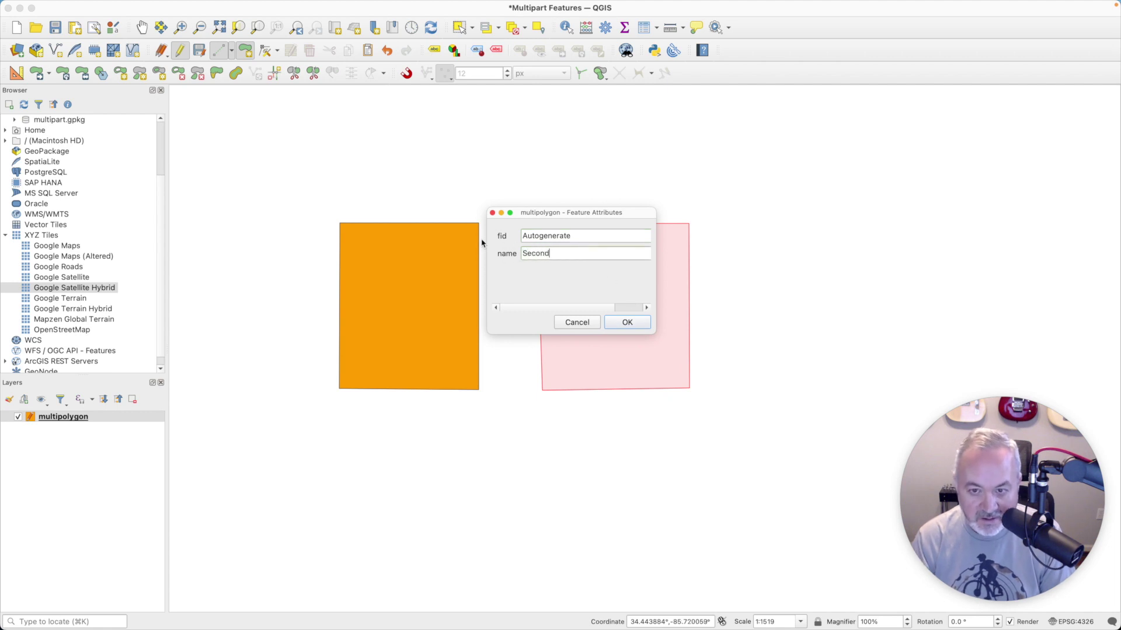
{"action": "key", "text": "Return"}
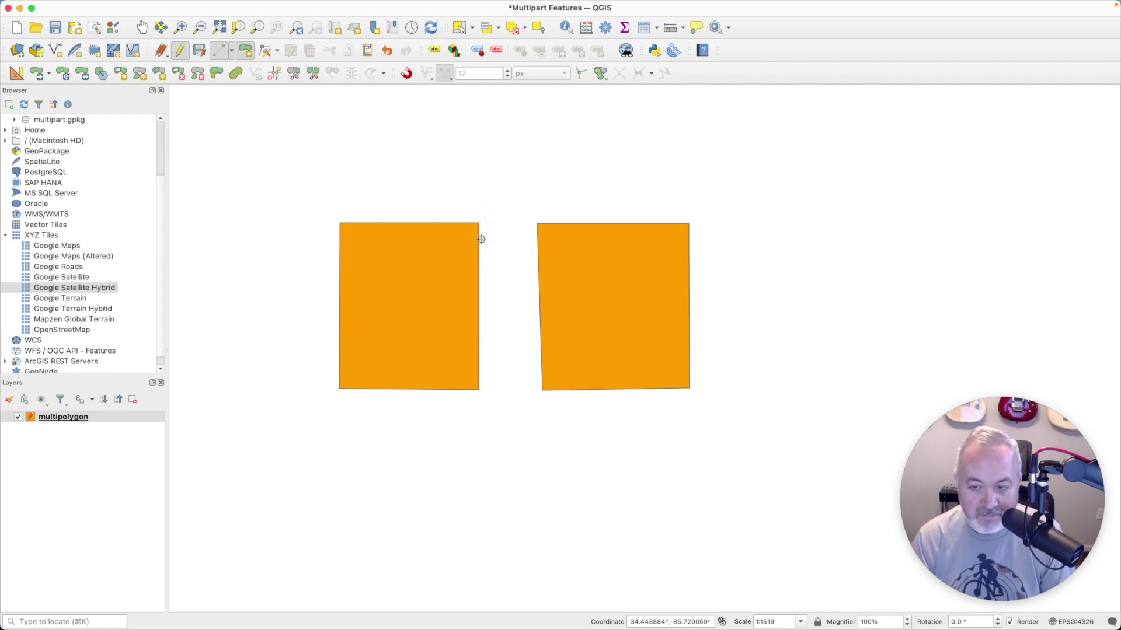
Open the multipolygon layer's attribute table docked below the map and save the layer edits
{"action": "right_click", "coordinate": [97, 421]}
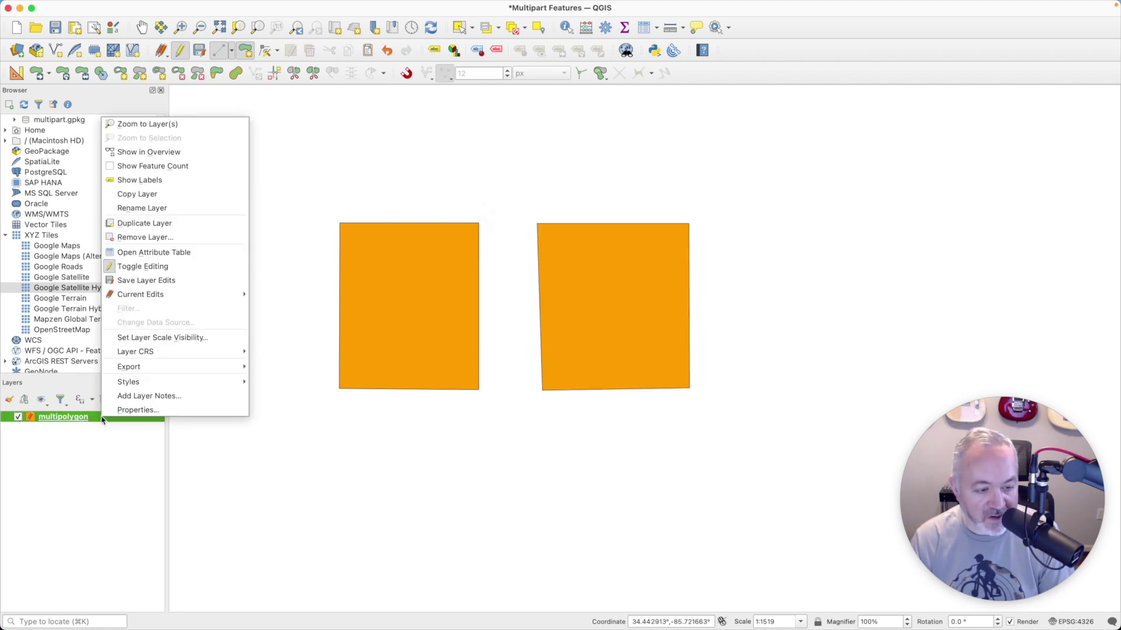
{"action": "left_click", "coordinate": [171, 252]}
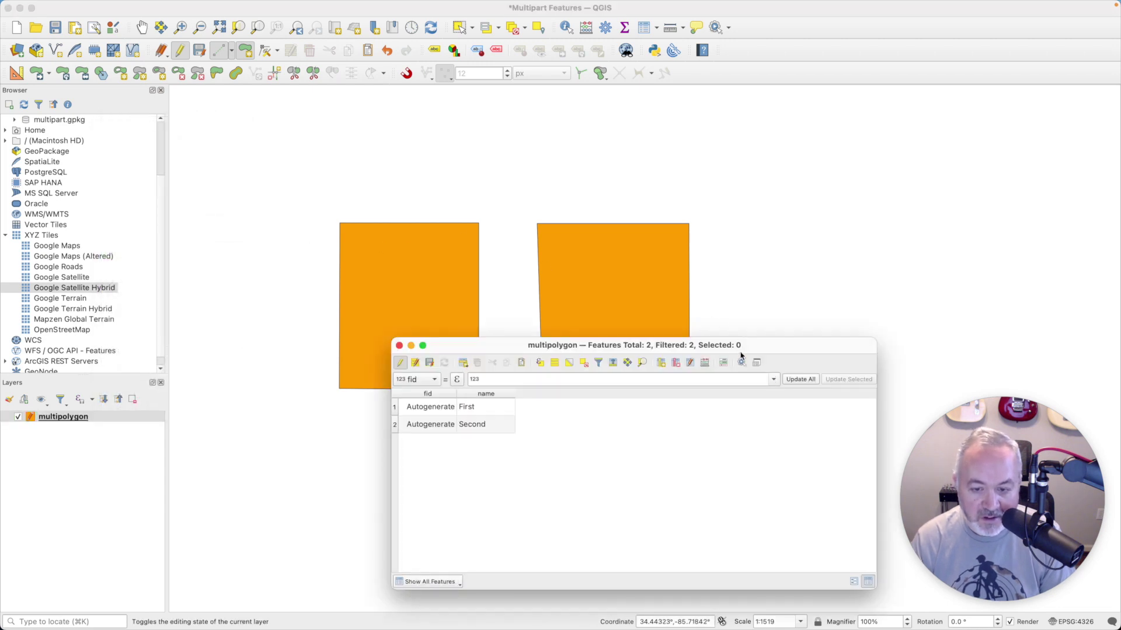
{"action": "left_click", "coordinate": [756, 363]}
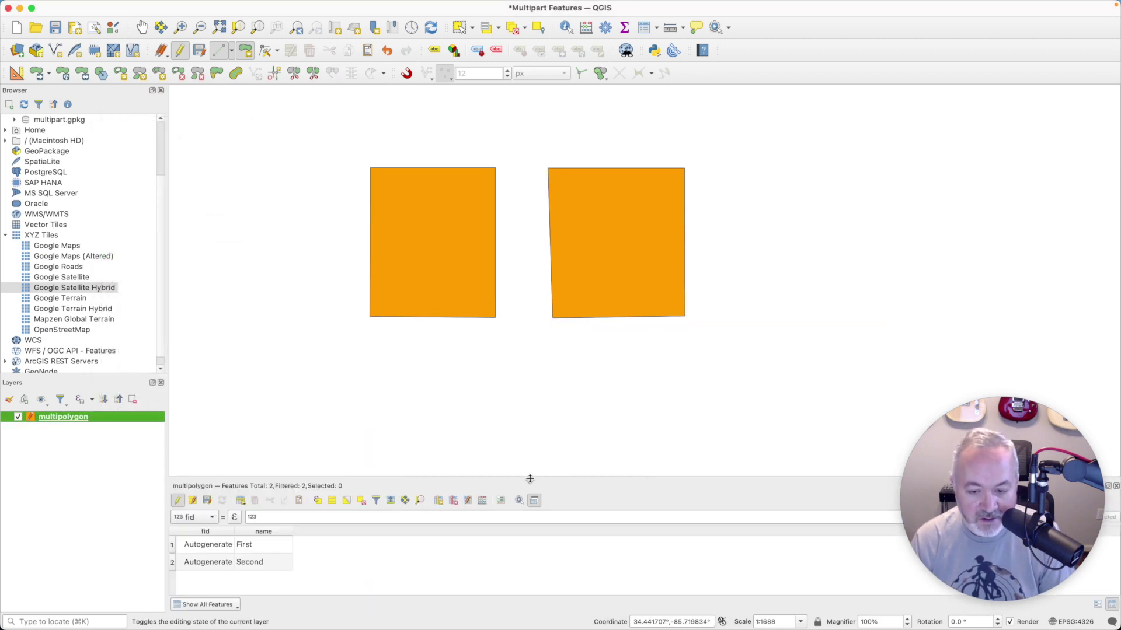
{"action": "left_click_drag", "start_coordinate": [535, 434], "coordinate": [534, 430]}
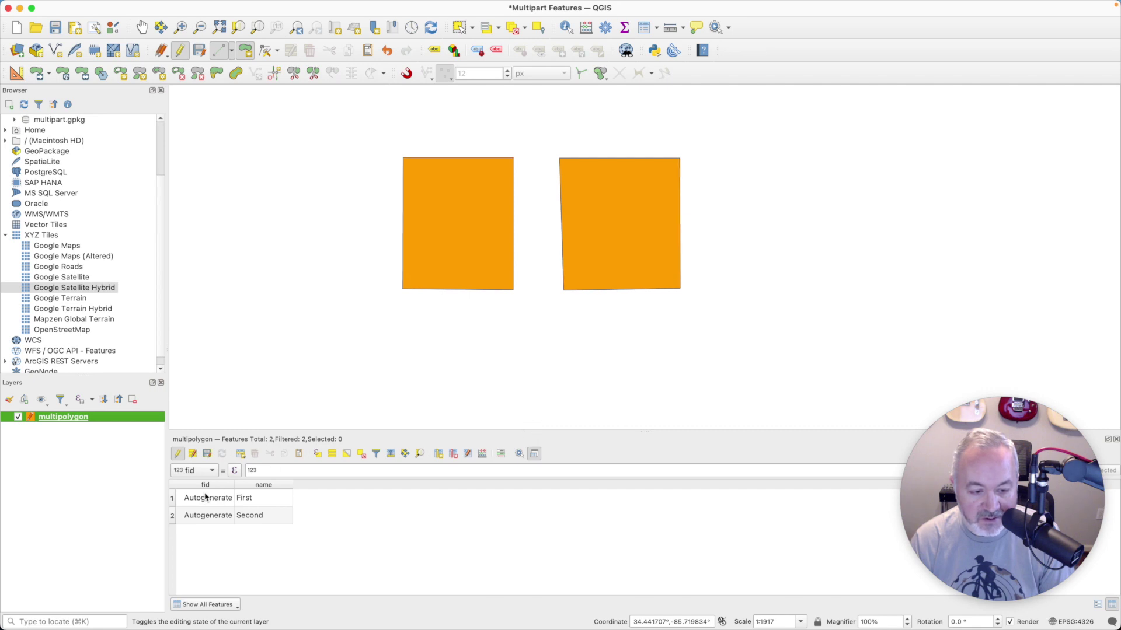
{"action": "left_click", "coordinate": [207, 454]}
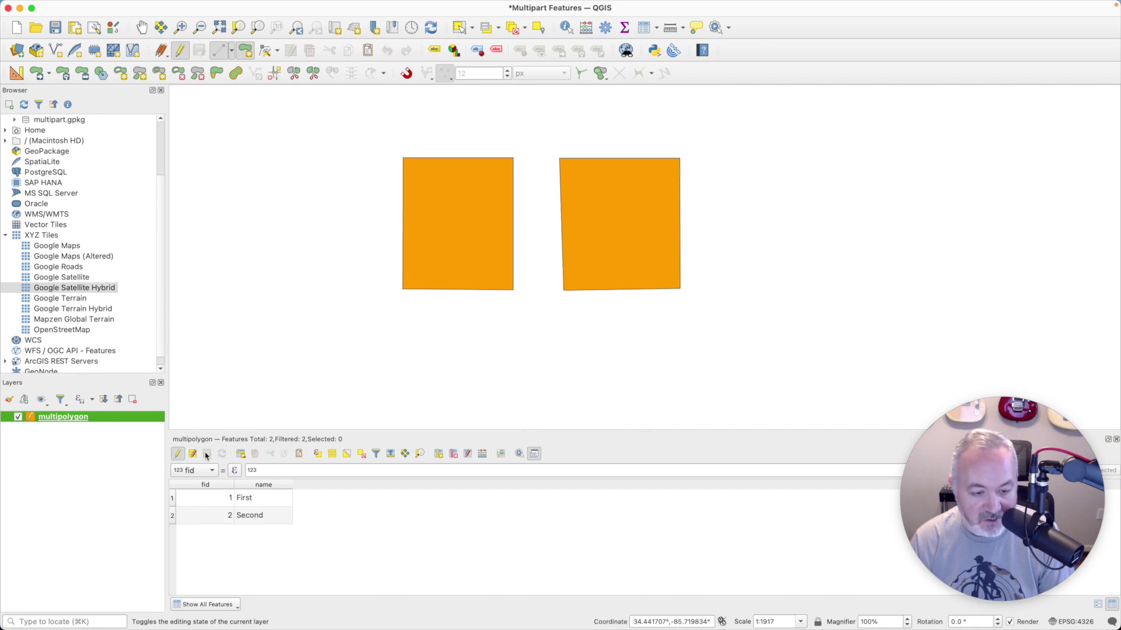
Check the First record's polygon from the table, clear the selection, and try the Add Part tool with no feature selected
{"action": "left_click", "coordinate": [173, 498]}
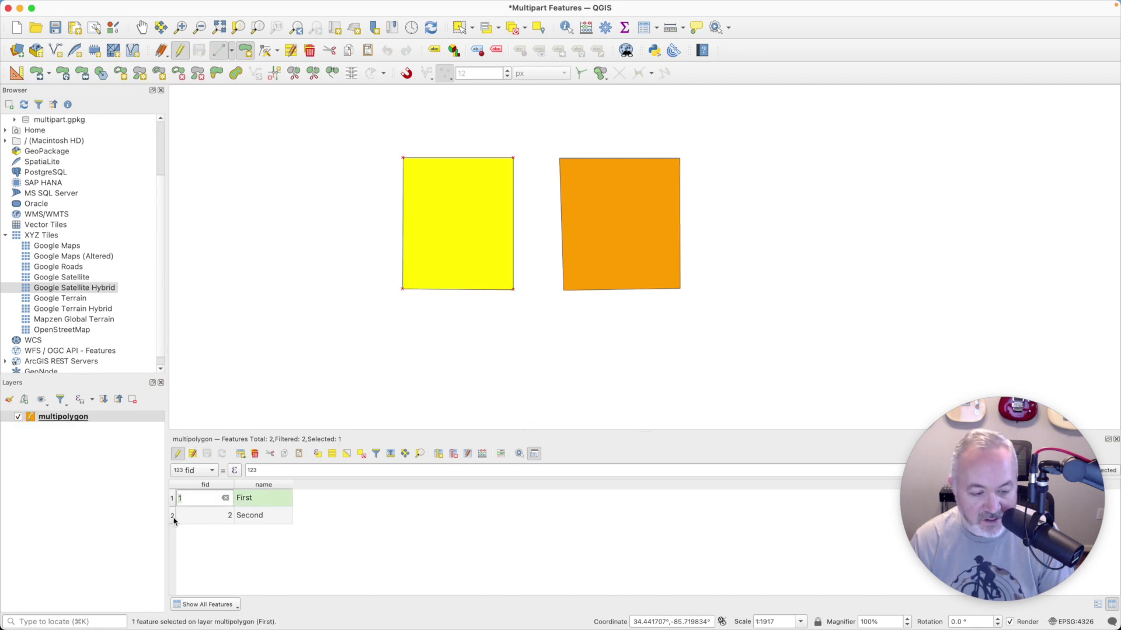
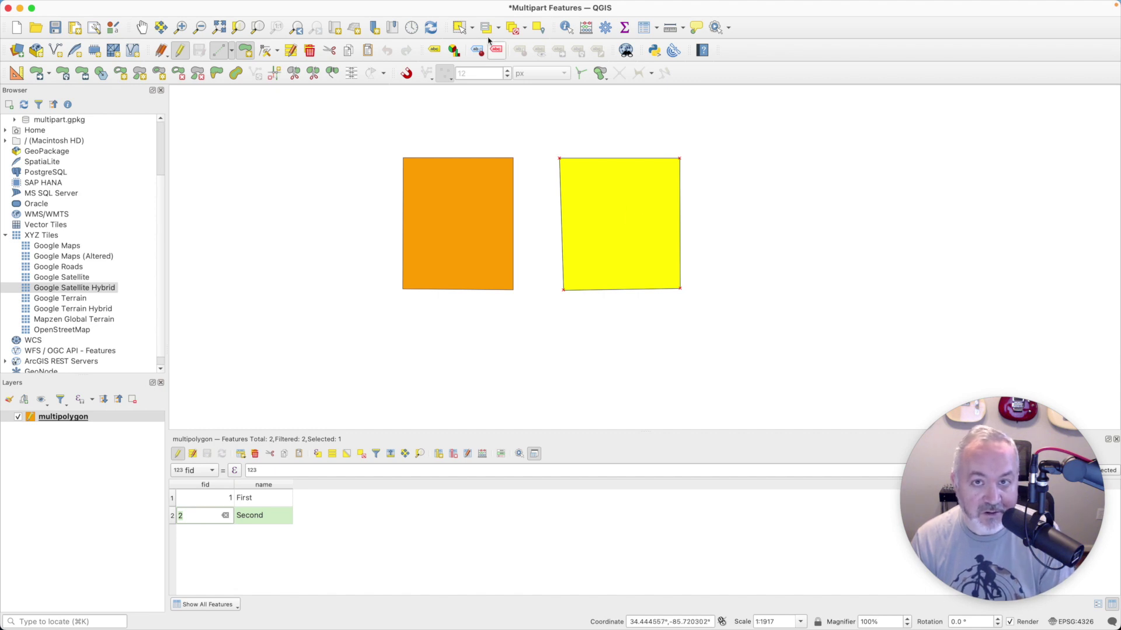
{"action": "left_click", "coordinate": [511, 29]}
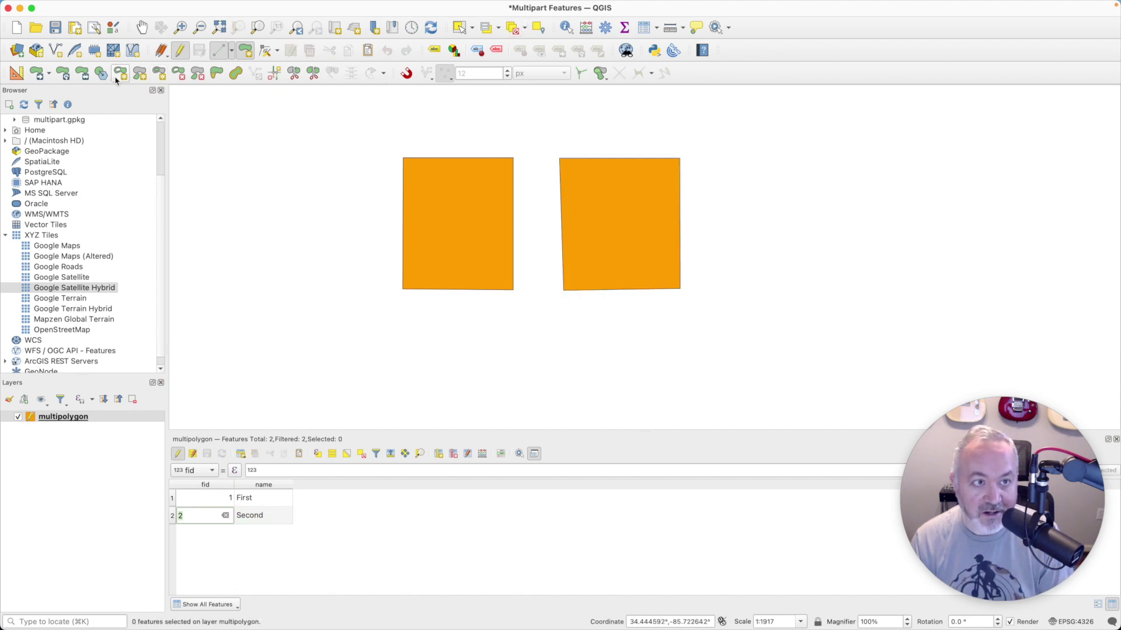
{"action": "left_click", "coordinate": [139, 75]}
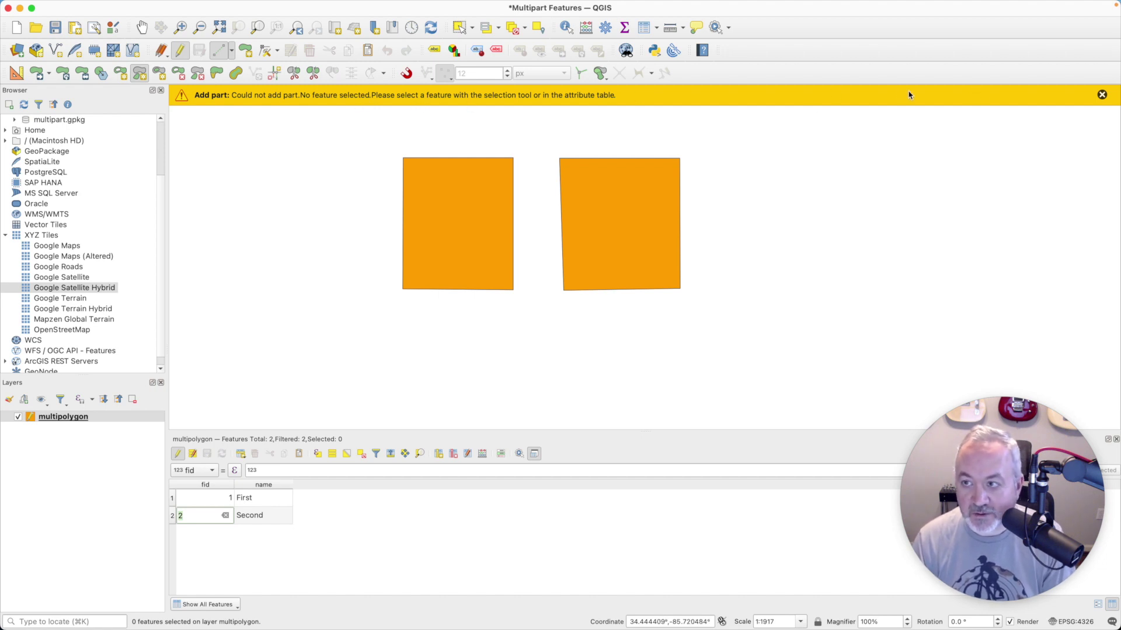
{"action": "left_click", "coordinate": [1100, 95]}
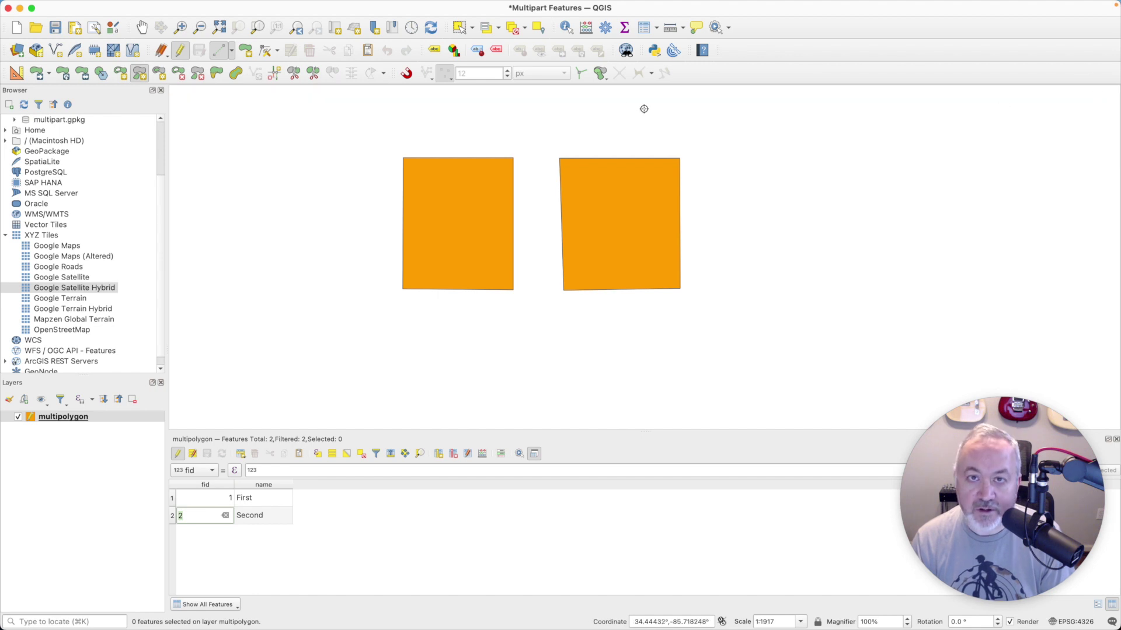
Select the Second polygon on the map and add a roughly square part to its right with the Add Part tool
{"action": "left_click", "coordinate": [461, 28]}
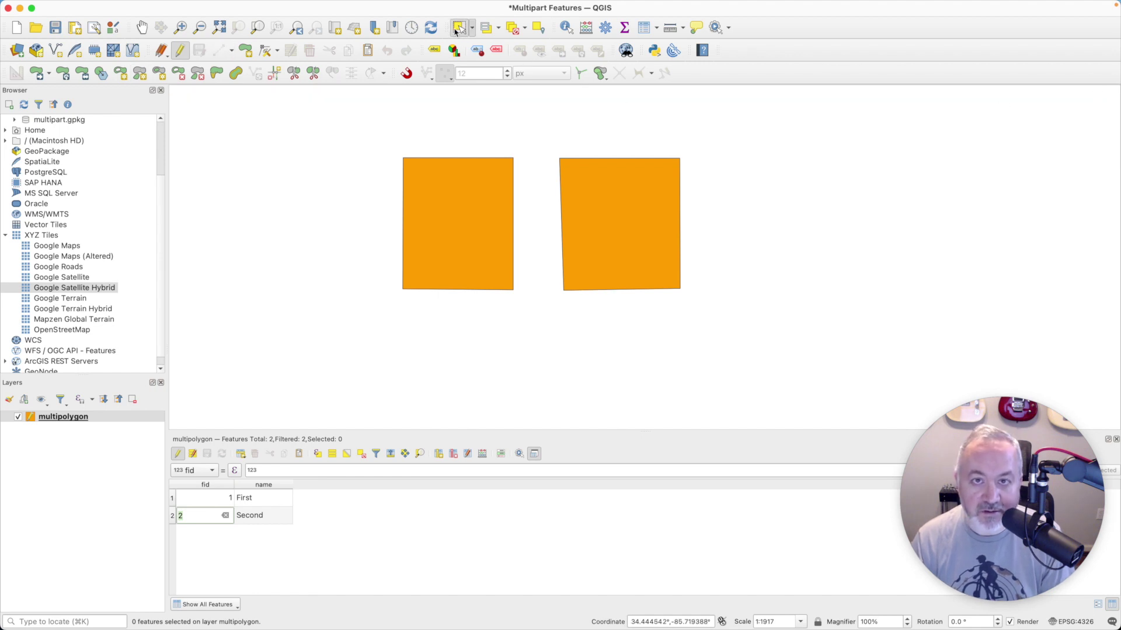
{"action": "left_click", "coordinate": [618, 213]}
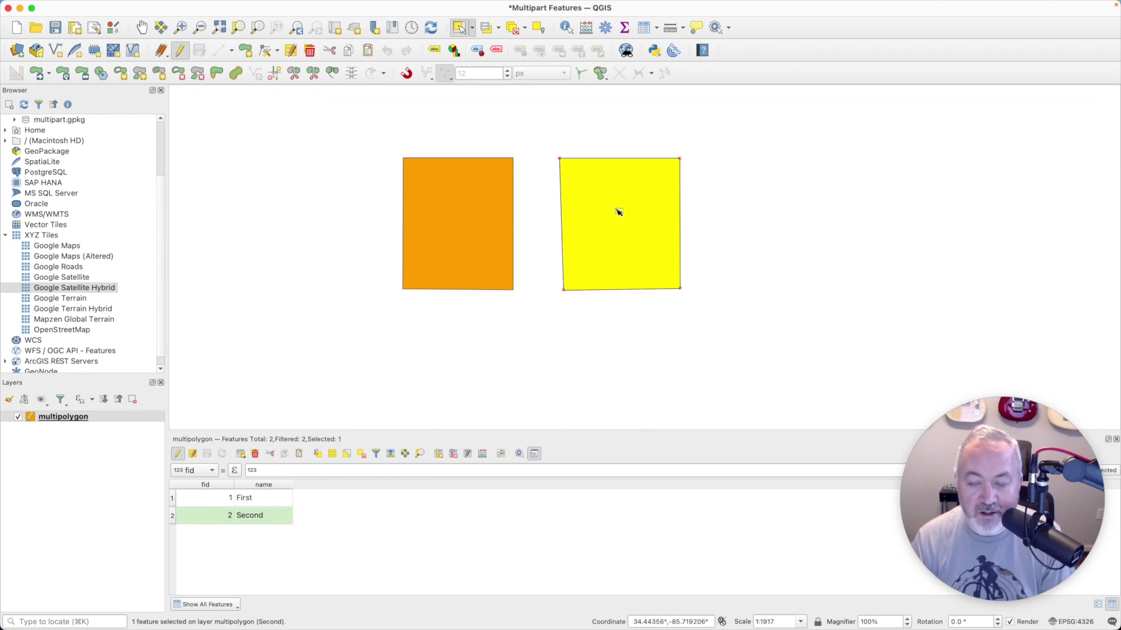
{"action": "left_click", "coordinate": [139, 75]}
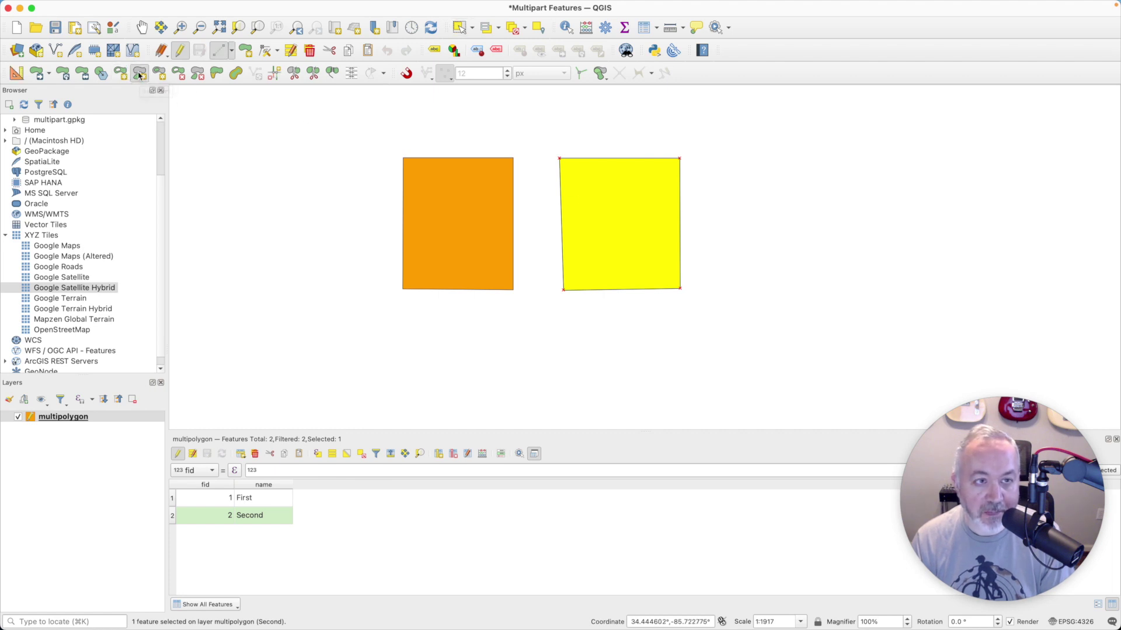
{"action": "left_click", "coordinate": [712, 158]}
{"action": "left_click", "coordinate": [843, 158]}
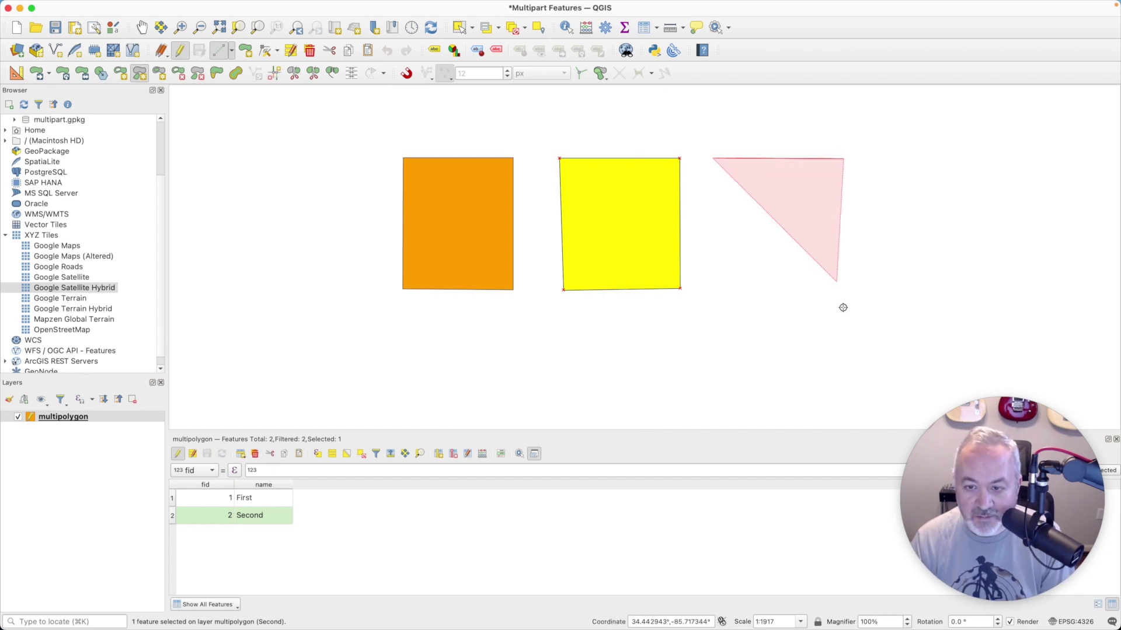
{"action": "left_click", "coordinate": [844, 289]}
{"action": "left_click", "coordinate": [711, 290]}
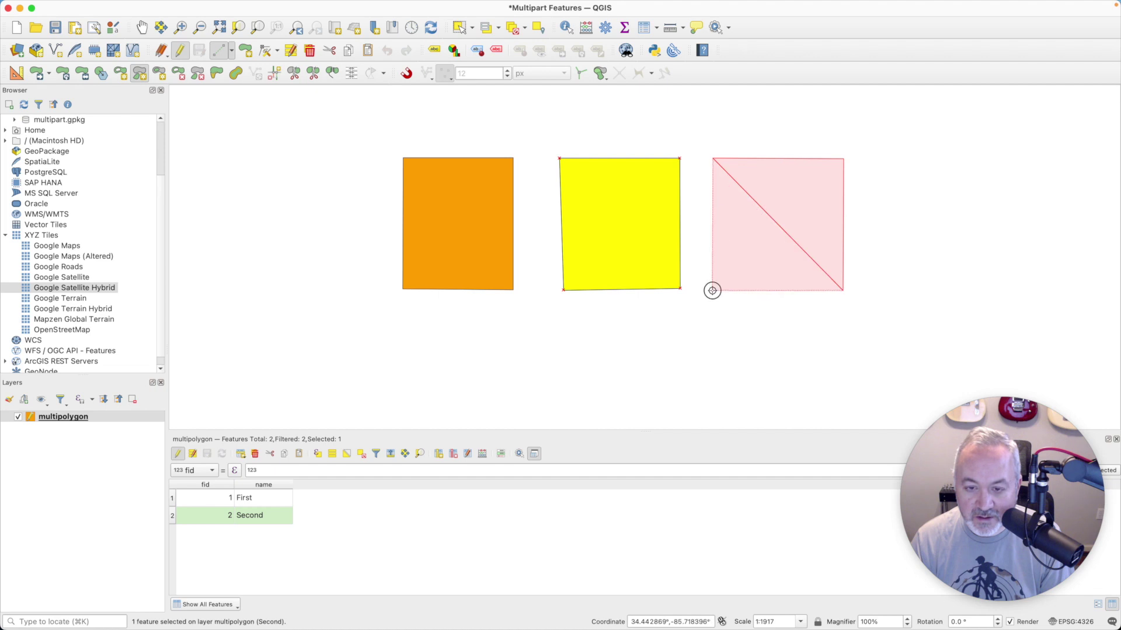
{"action": "right_click", "coordinate": [763, 233]}
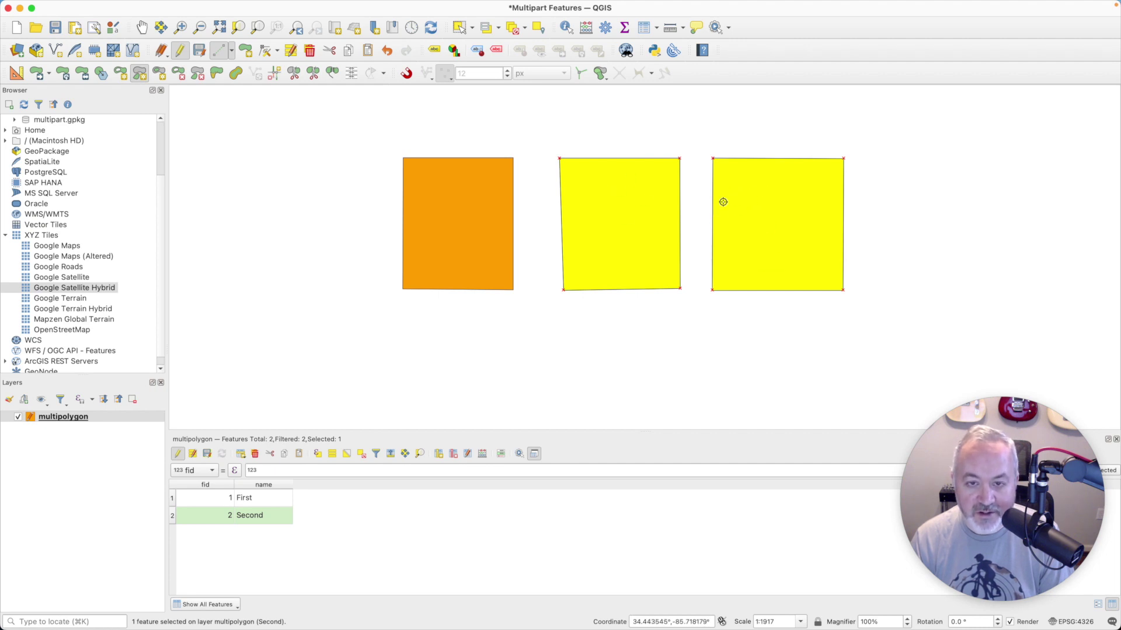
Add a wide, flat four-sided part below the Second feature's two squares, save the layer edits and end editing
{"action": "left_click", "coordinate": [172, 500]}
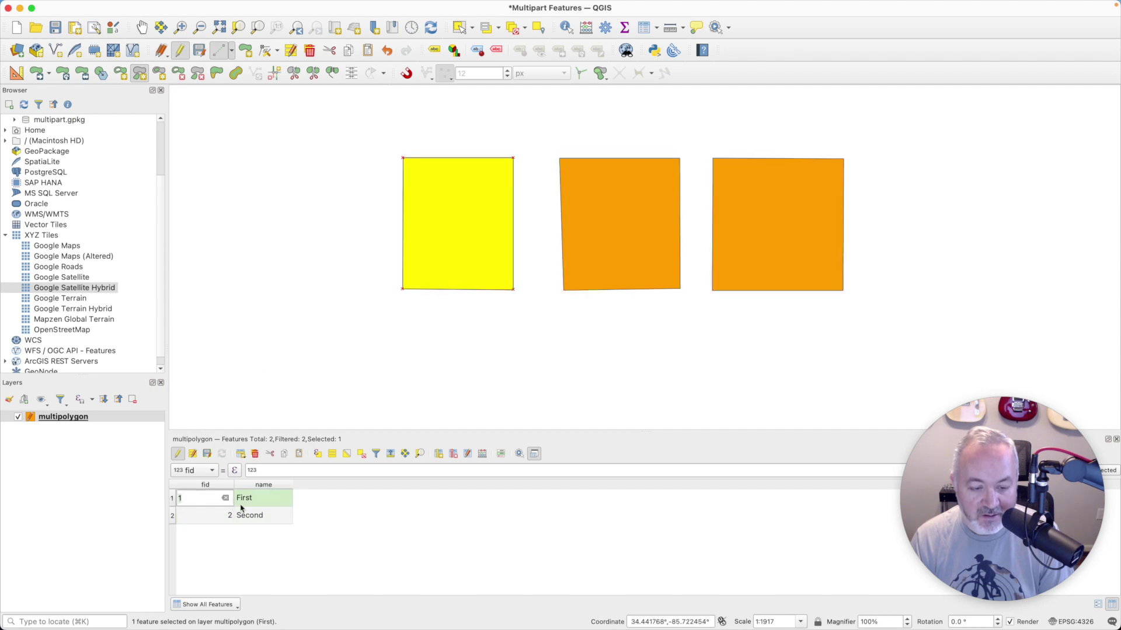
{"action": "left_click", "coordinate": [172, 516]}
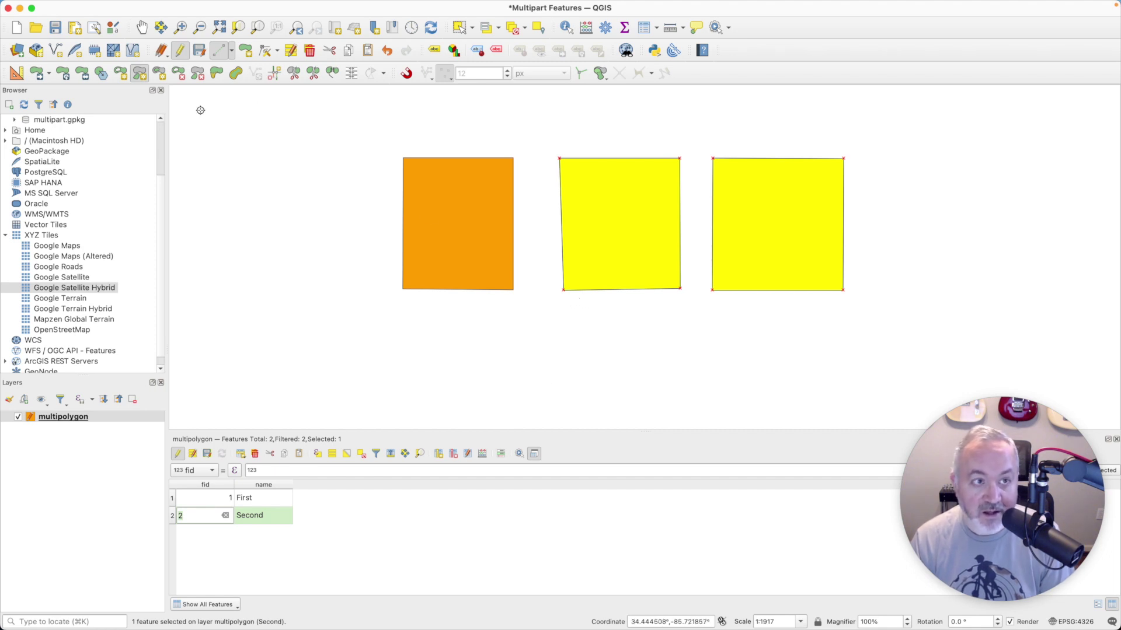
{"action": "left_click", "coordinate": [142, 76]}
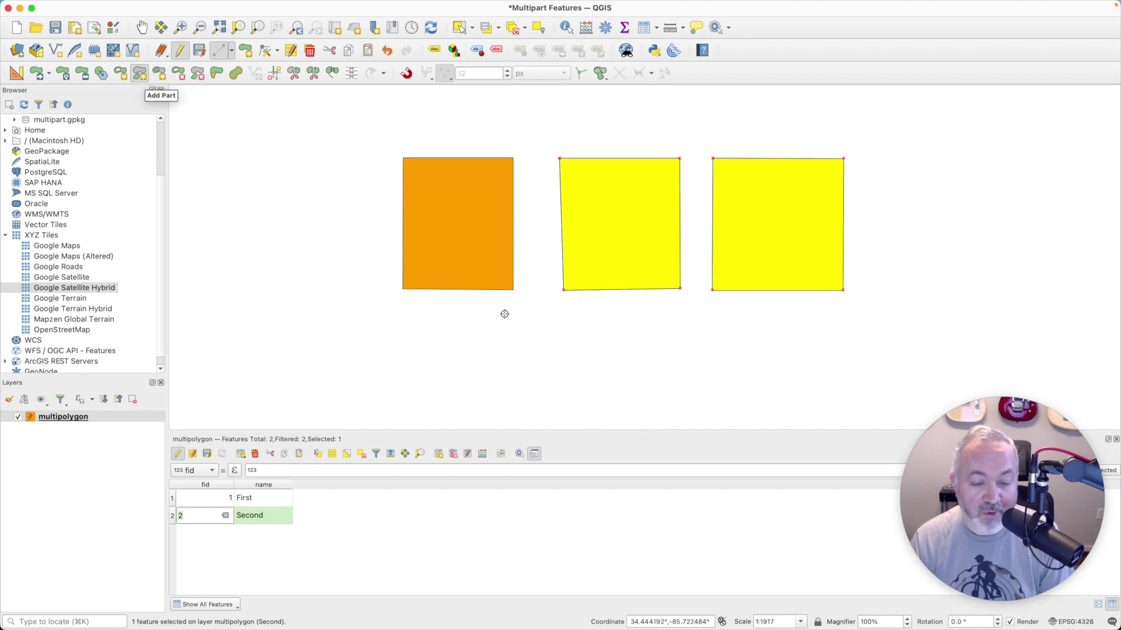
{"action": "left_click", "coordinate": [561, 309]}
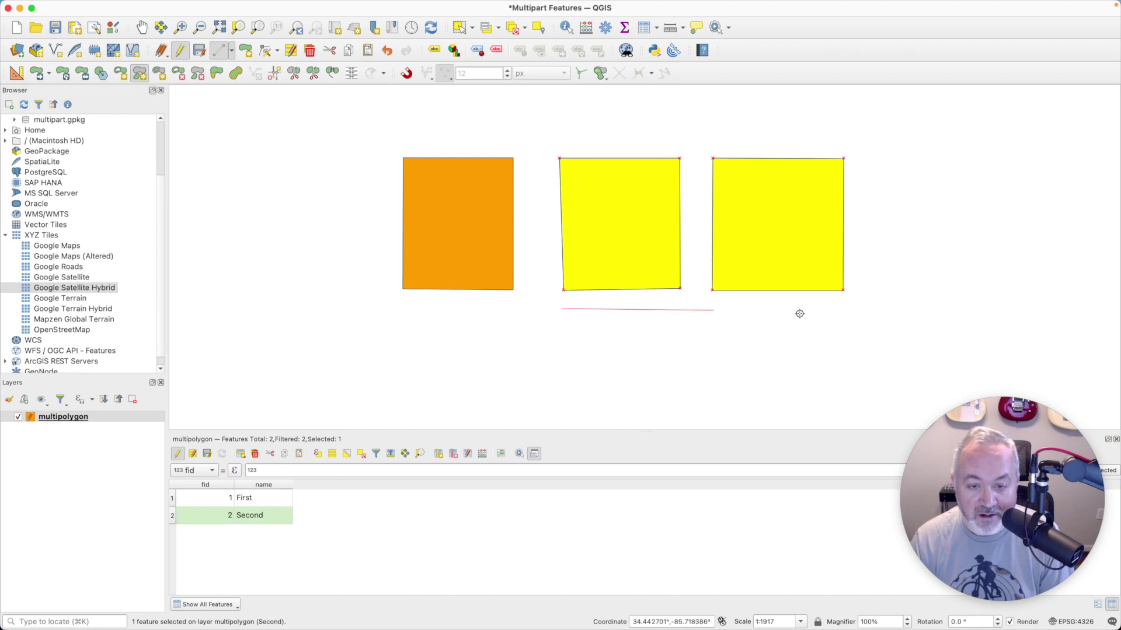
{"action": "left_click", "coordinate": [847, 309]}
{"action": "left_click", "coordinate": [848, 353]}
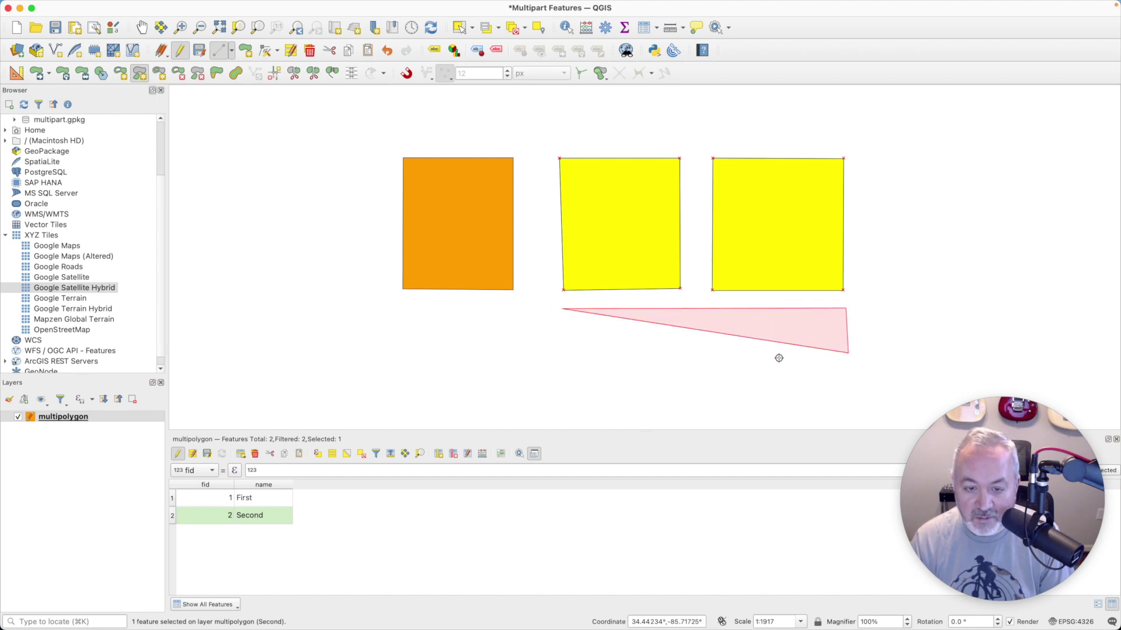
{"action": "left_click", "coordinate": [575, 354]}
{"action": "right_click", "coordinate": [627, 322]}
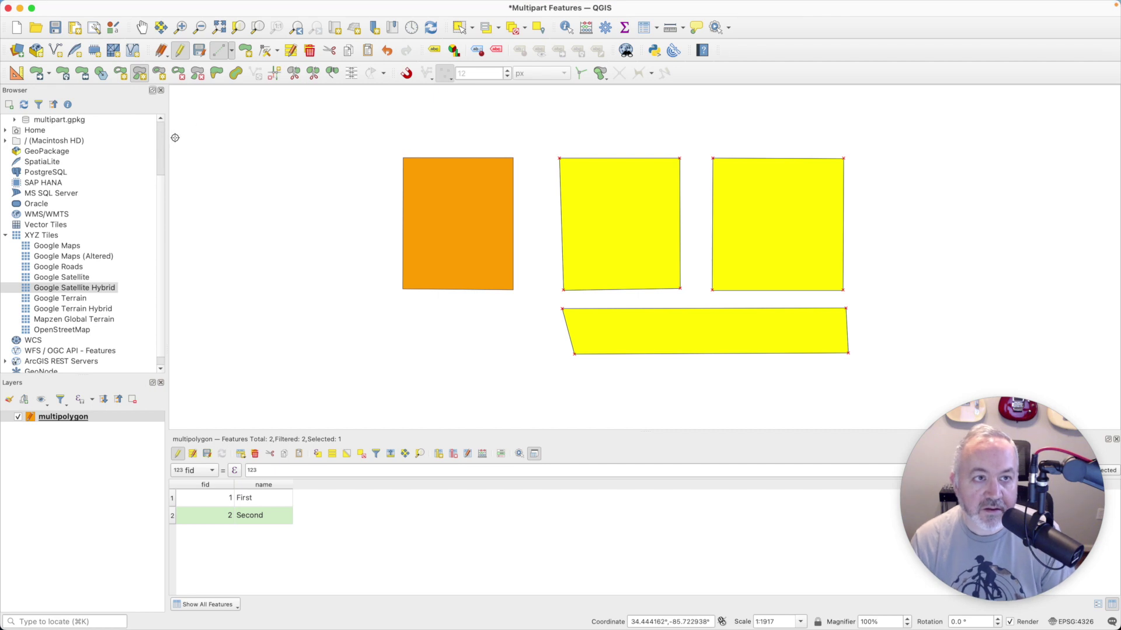
{"action": "left_click", "coordinate": [180, 51]}
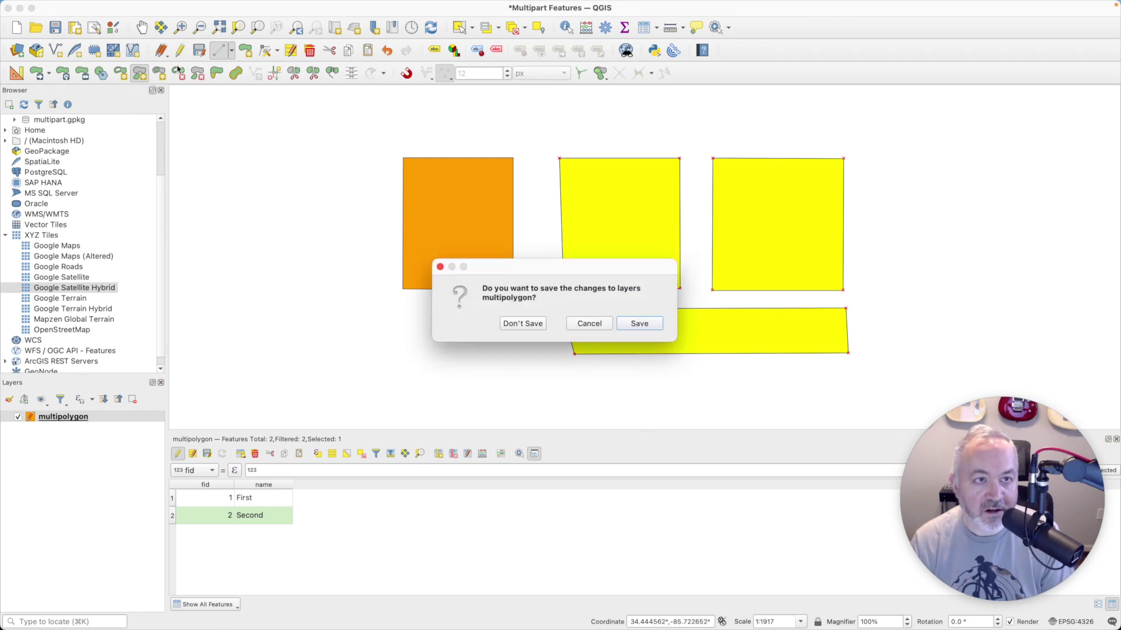
{"action": "left_click", "coordinate": [638, 324]}
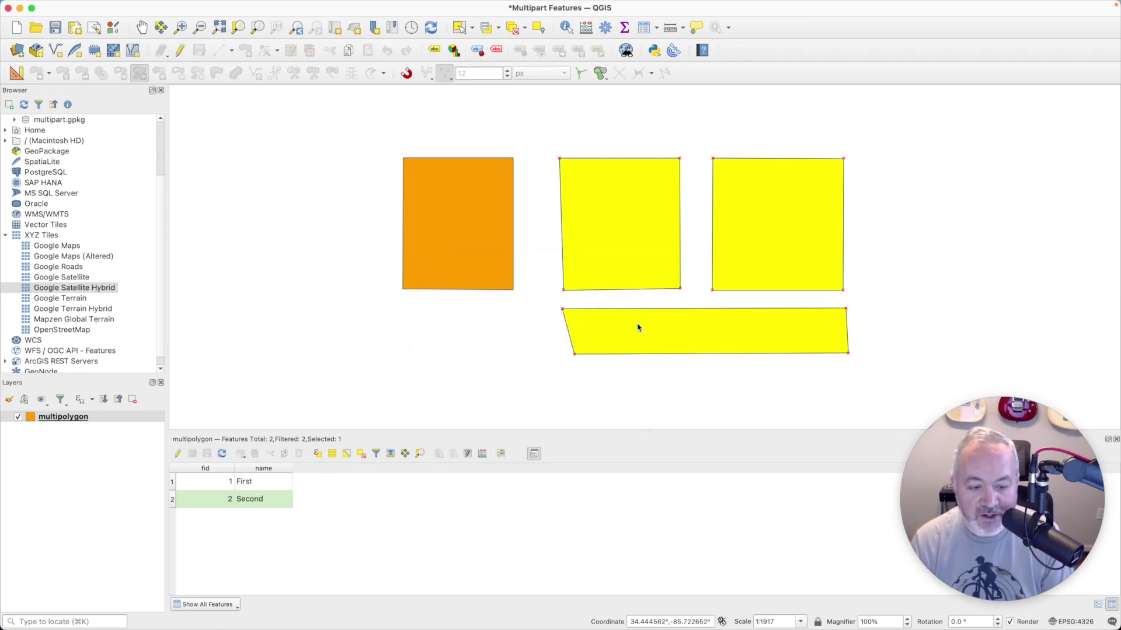
Set up a new virtual field named num_geometries in the multipolygon layer's field calculator
{"action": "left_click", "coordinate": [483, 457]}
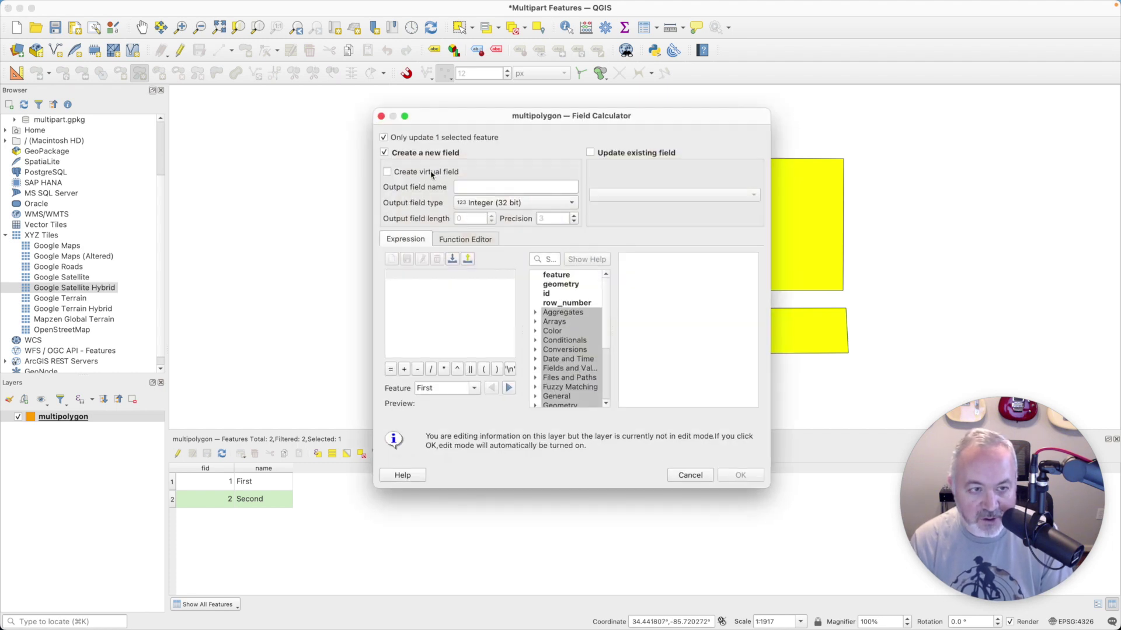
{"action": "left_click", "coordinate": [386, 171]}
{"action": "left_click", "coordinate": [493, 186]}
{"action": "type", "text": "num_geometries"}
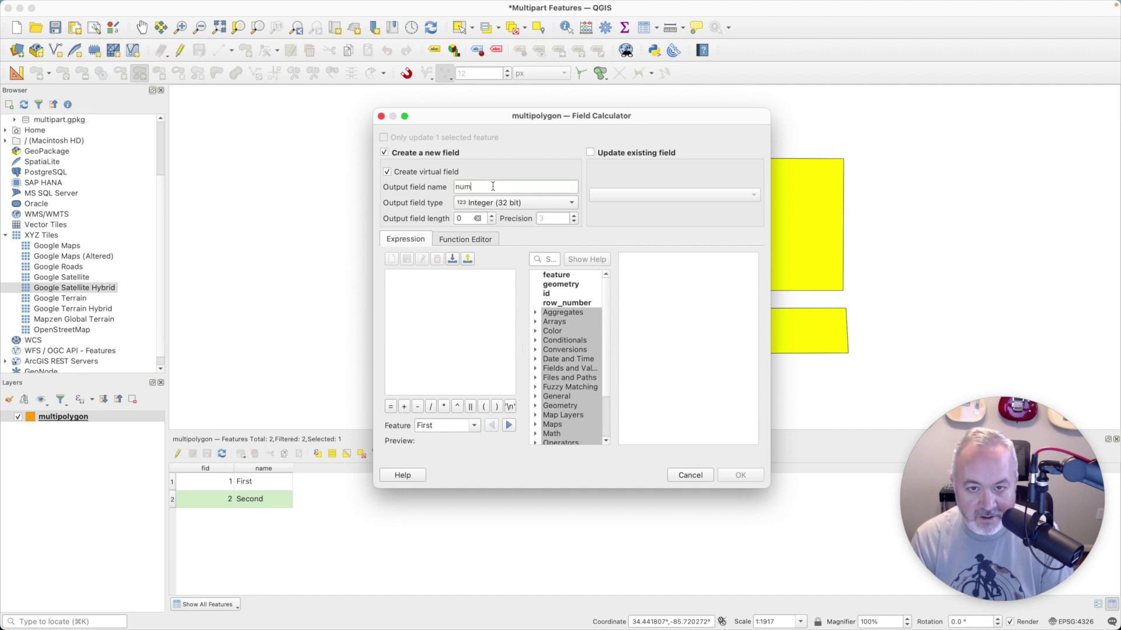
{"action": "left_click", "coordinate": [431, 294]}
{"action": "type", "text": "num"}
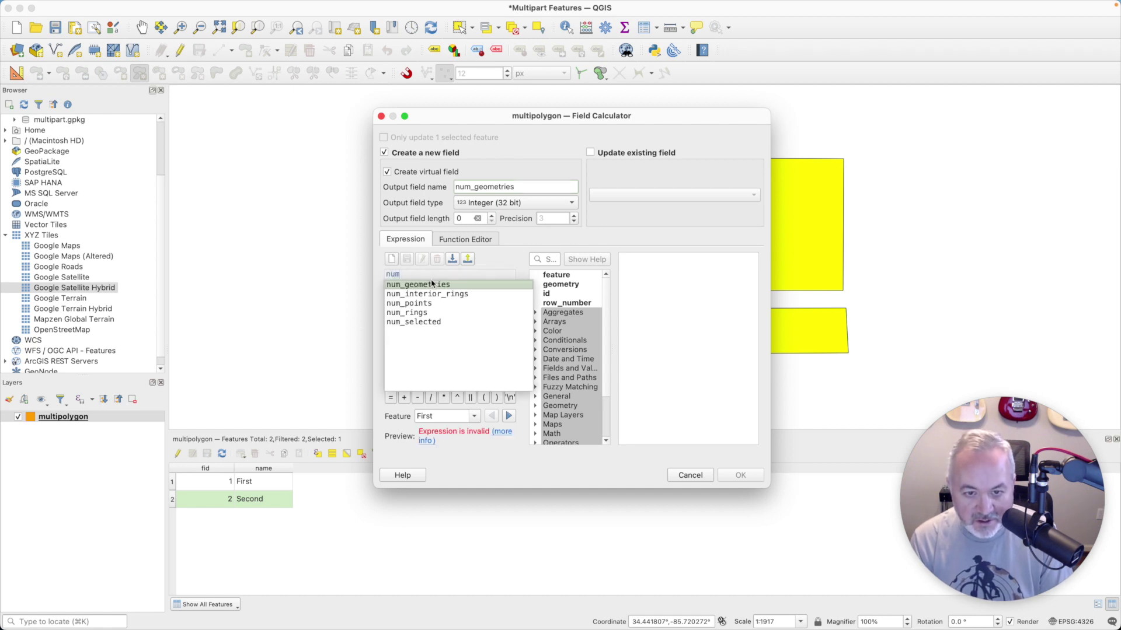
{"action": "double_click", "coordinate": [432, 284]}
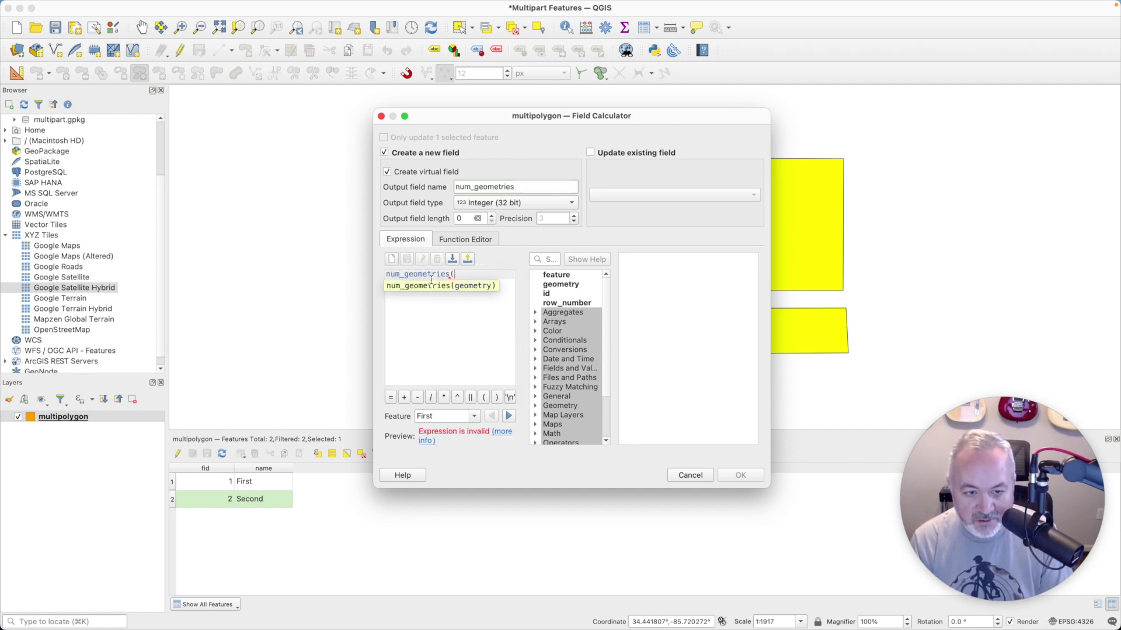
{"action": "double_click", "coordinate": [577, 287]}
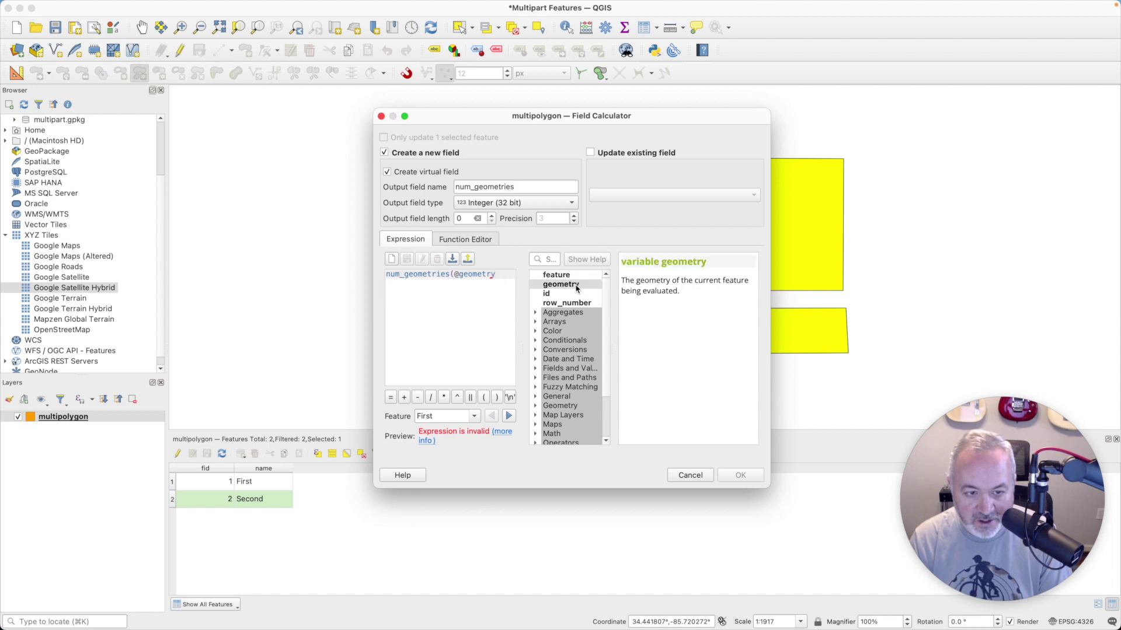
{"action": "type", "text": "/9"}
{"action": "type", "text": ")"}
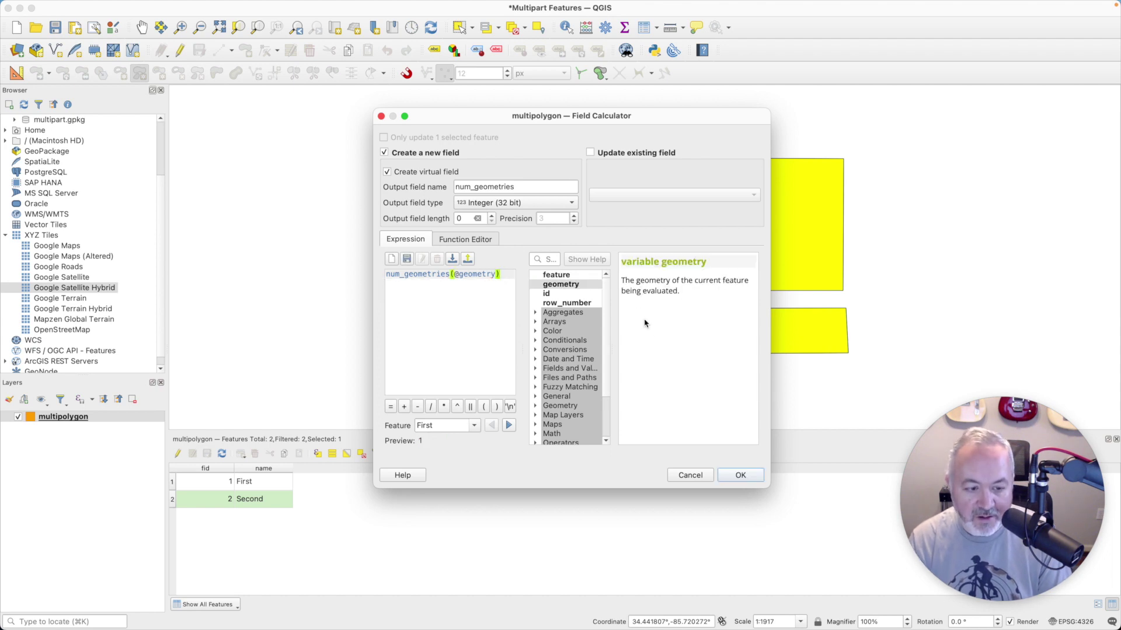
{"action": "left_click", "coordinate": [740, 475]}
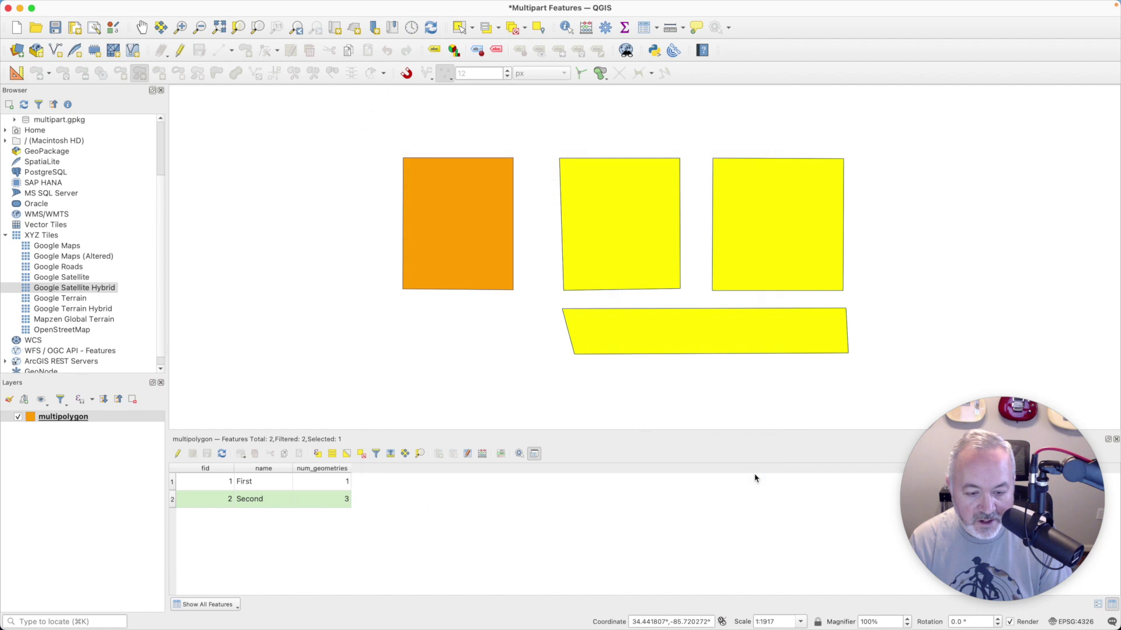
{"action": "left_click", "coordinate": [172, 482]}
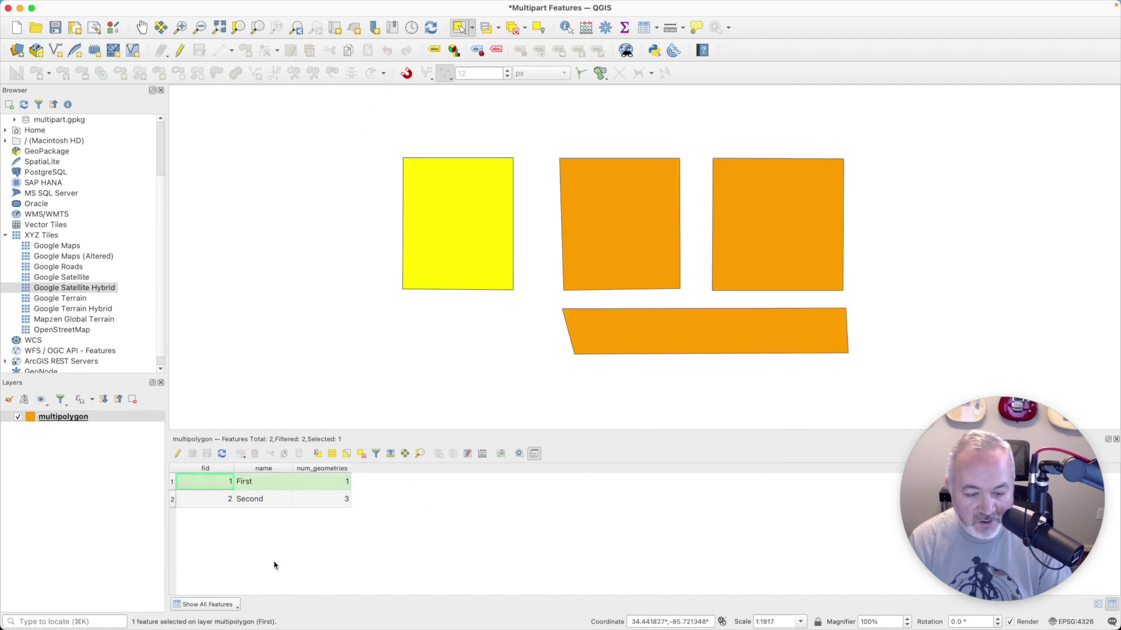
{"action": "left_click", "coordinate": [174, 500]}
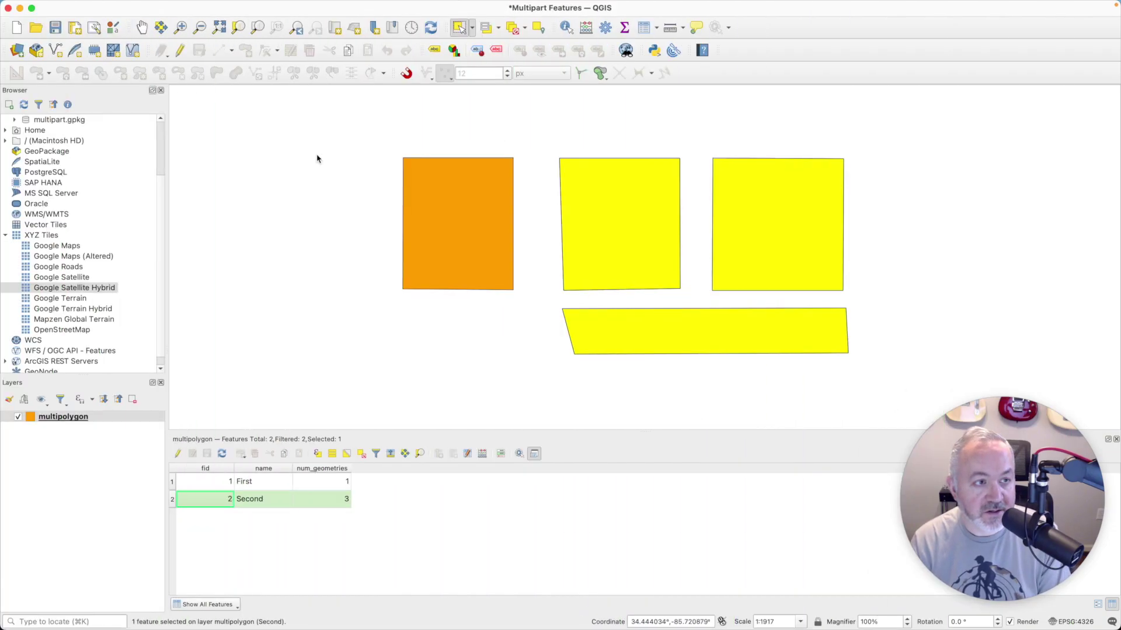
Start a new table named multiline in the multipart.gpkg GeoPackage
{"action": "scroll", "coordinate": [92, 147], "scroll_direction": "up", "scroll_amount": 3}
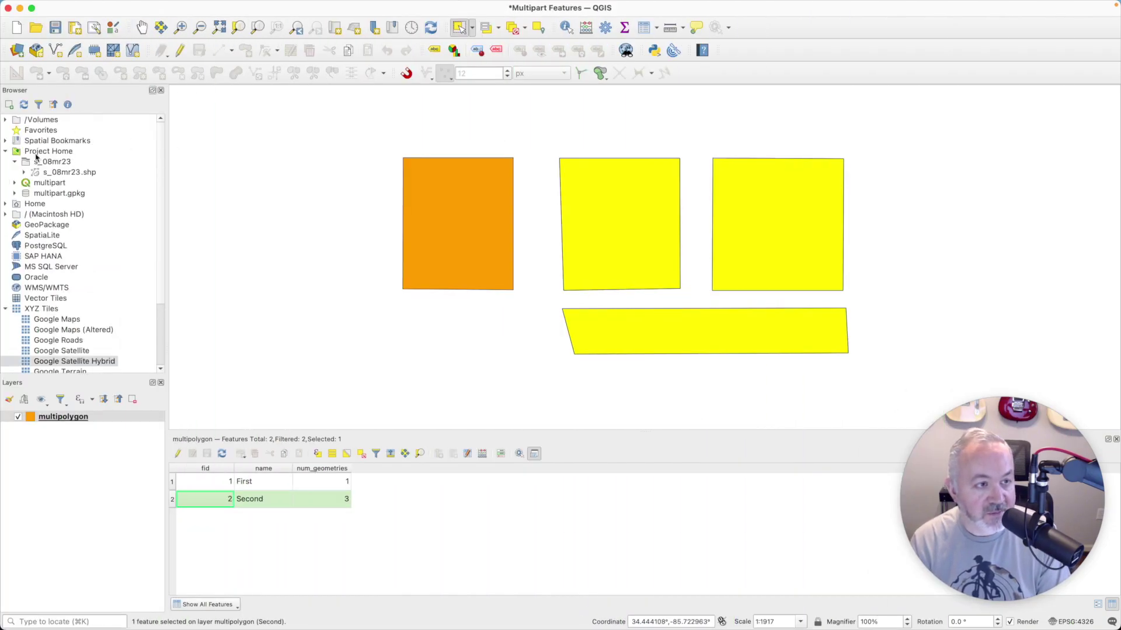
{"action": "left_click", "coordinate": [15, 162]}
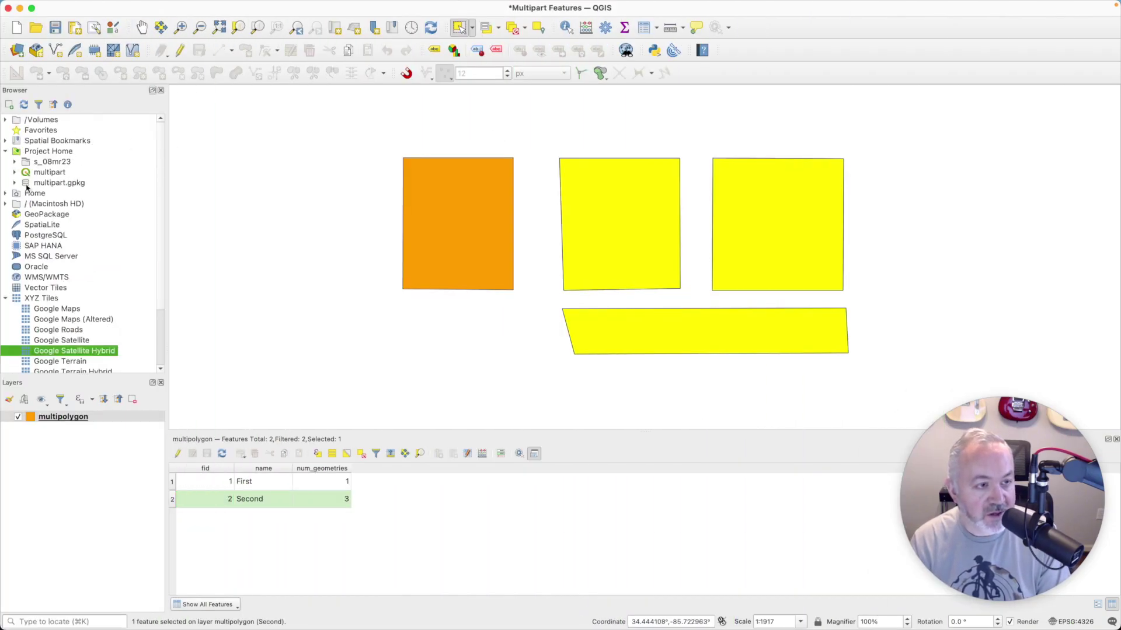
{"action": "left_click", "coordinate": [72, 185]}
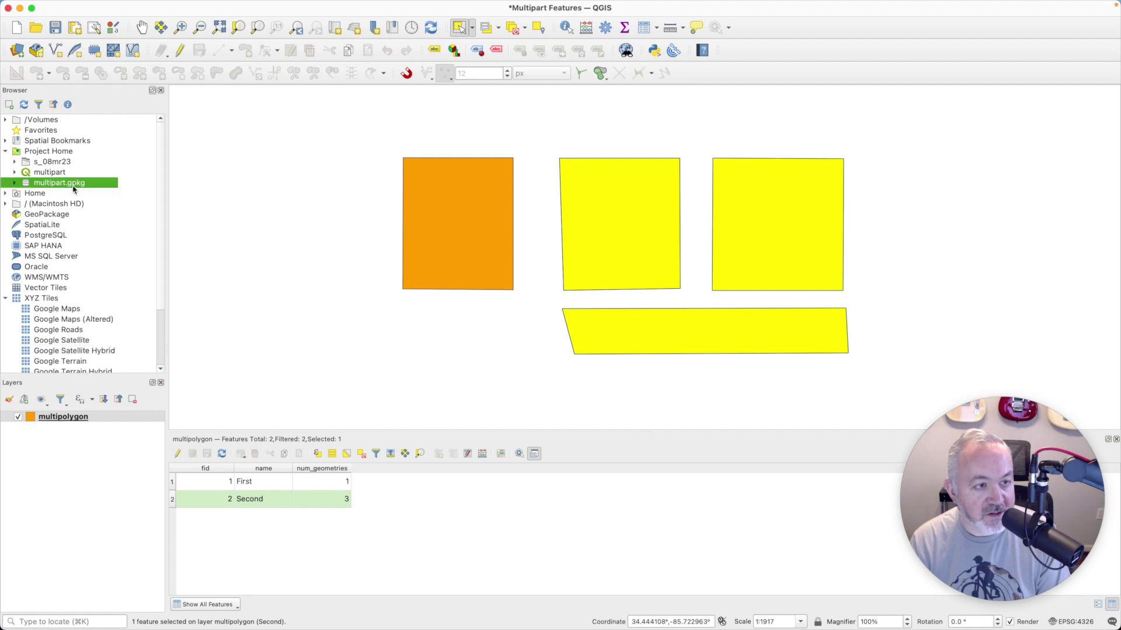
{"action": "left_click", "coordinate": [15, 184]}
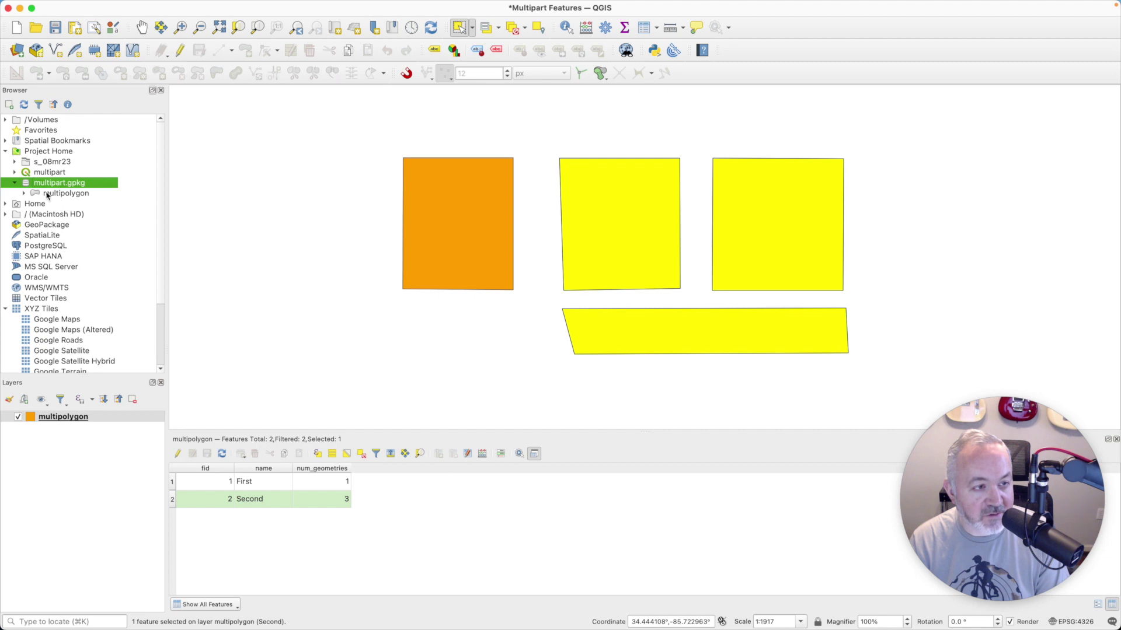
{"action": "right_click", "coordinate": [64, 185]}
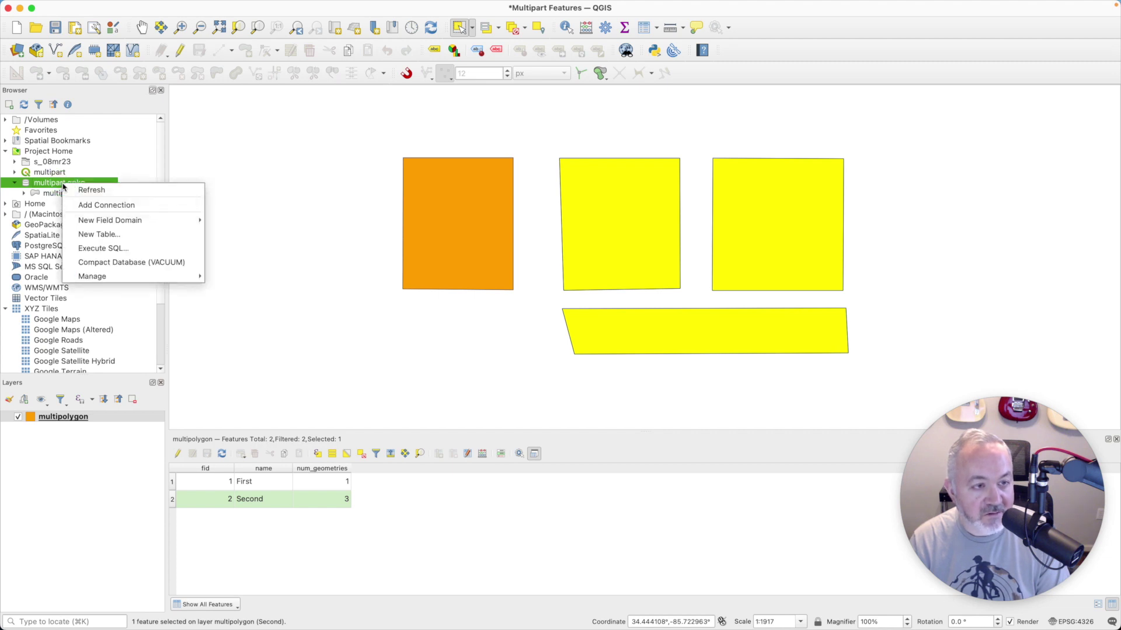
{"action": "left_click", "coordinate": [126, 233]}
{"action": "type", "text": "multiline"}
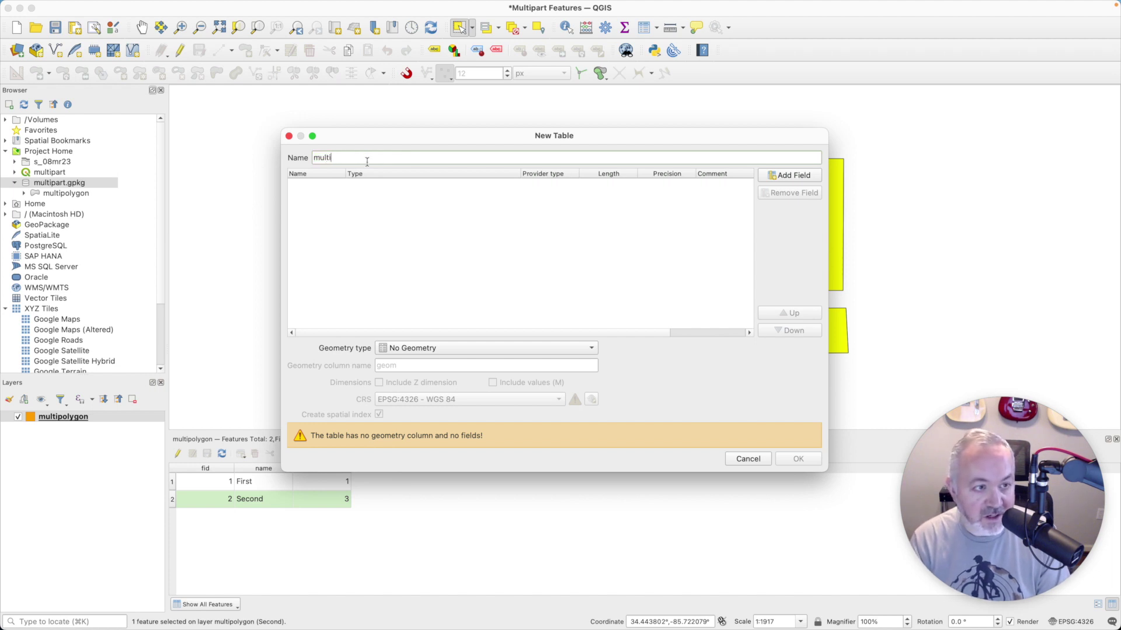
Add a field called name with the type Text (string) to the new table
{"action": "left_click", "coordinate": [797, 177]}
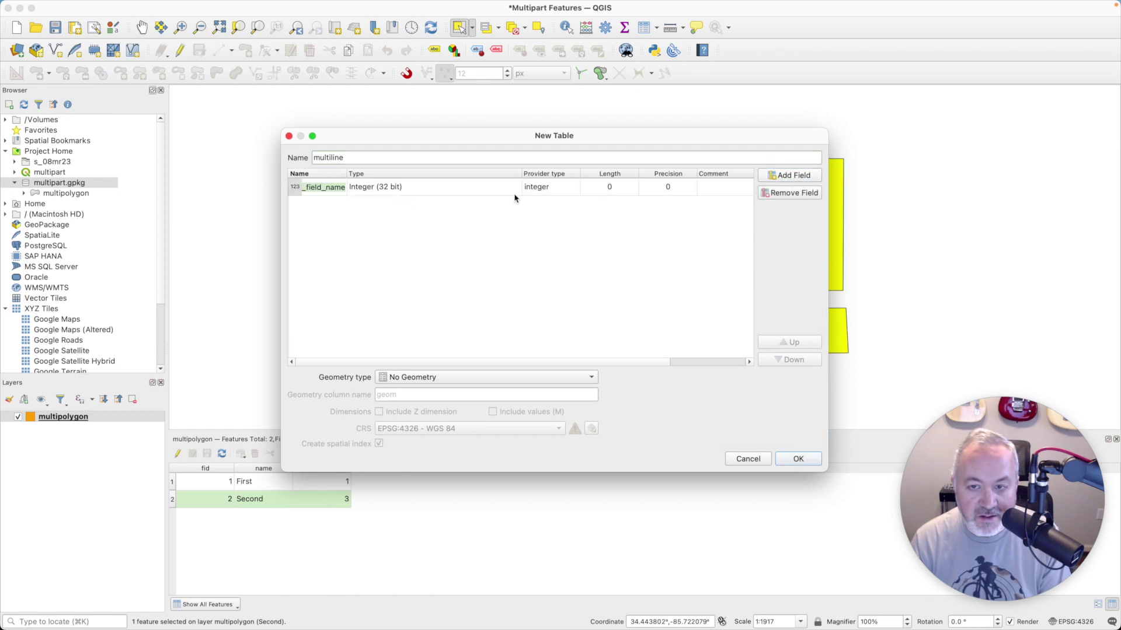
{"action": "type", "text": "name"}
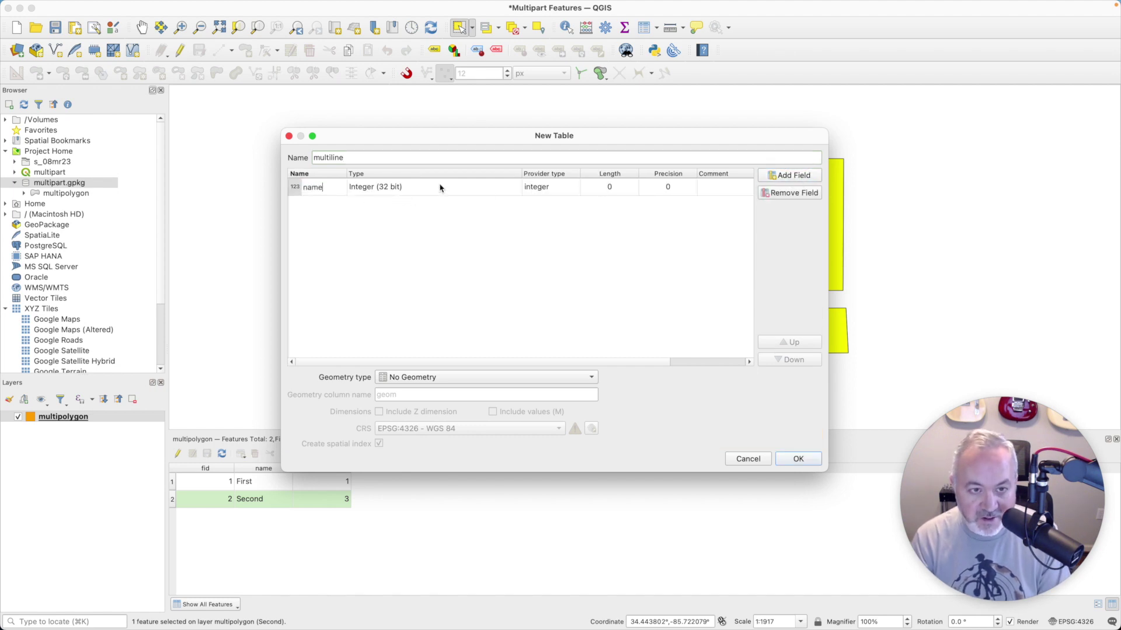
{"action": "left_click", "coordinate": [374, 191]}
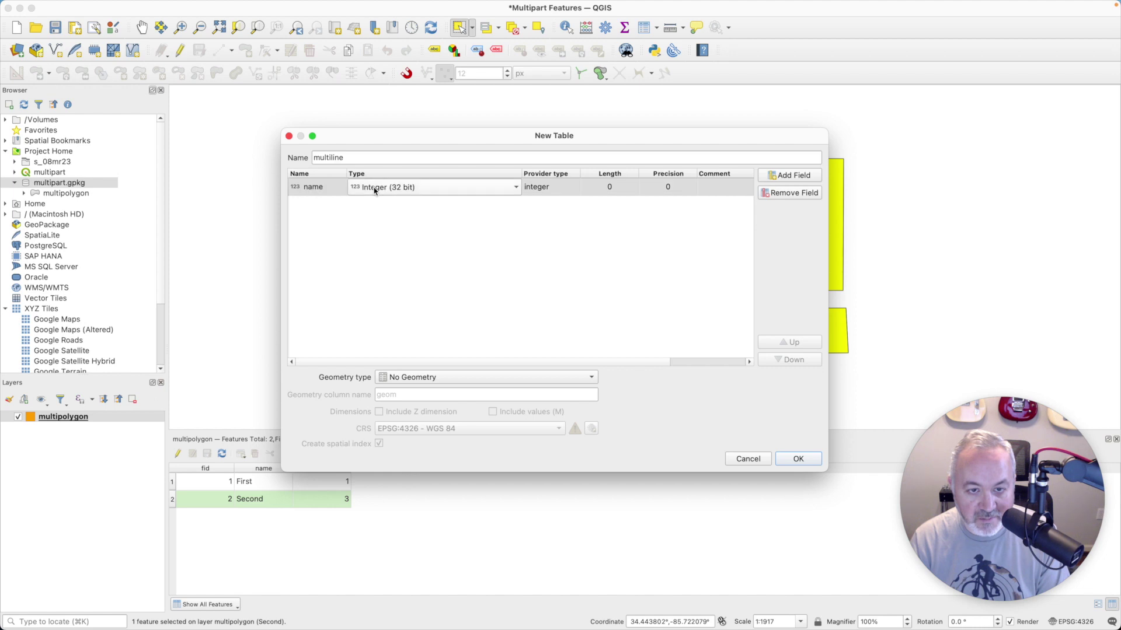
{"action": "left_click", "coordinate": [377, 191]}
{"action": "left_click", "coordinate": [390, 228]}
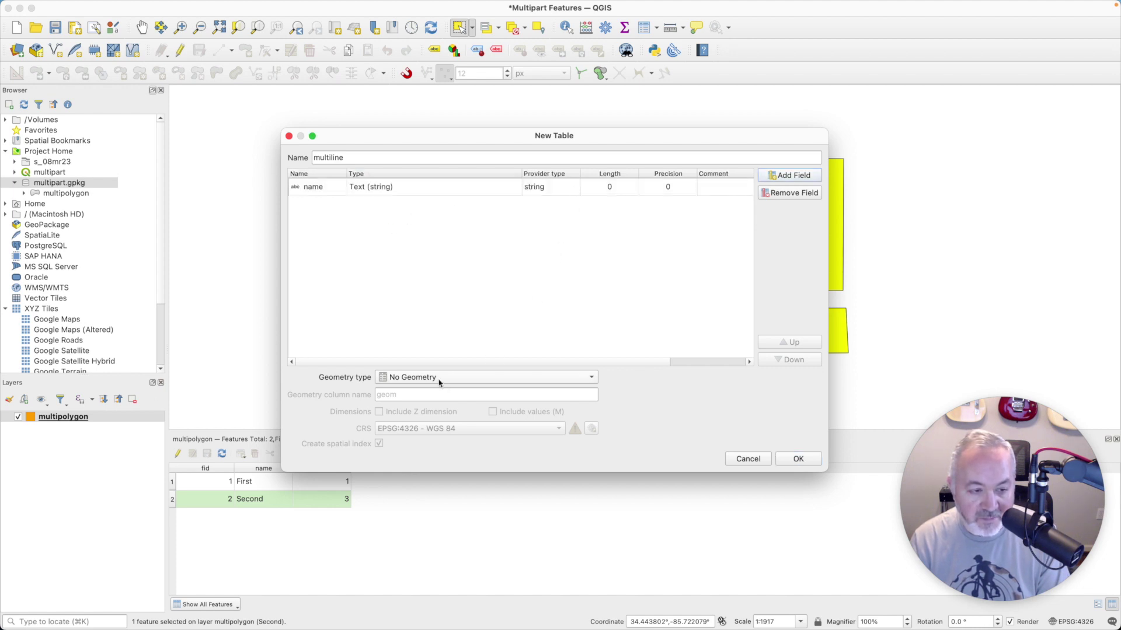
Set the new table's geometry type to MultiLine and create the table
{"action": "left_click", "coordinate": [416, 379]}
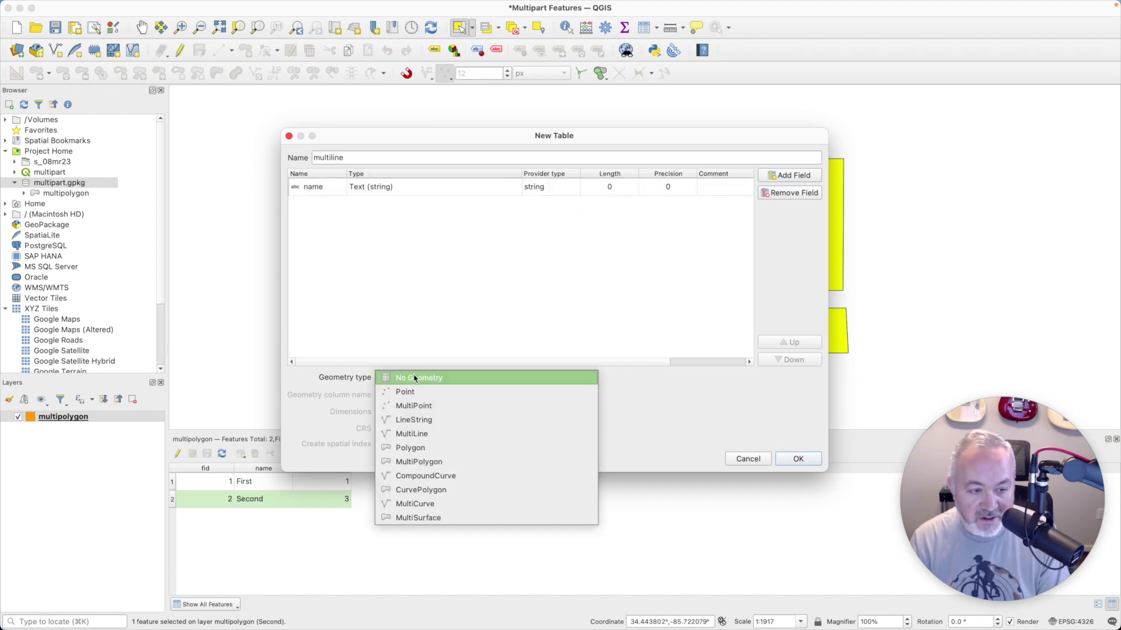
{"action": "left_click", "coordinate": [432, 433]}
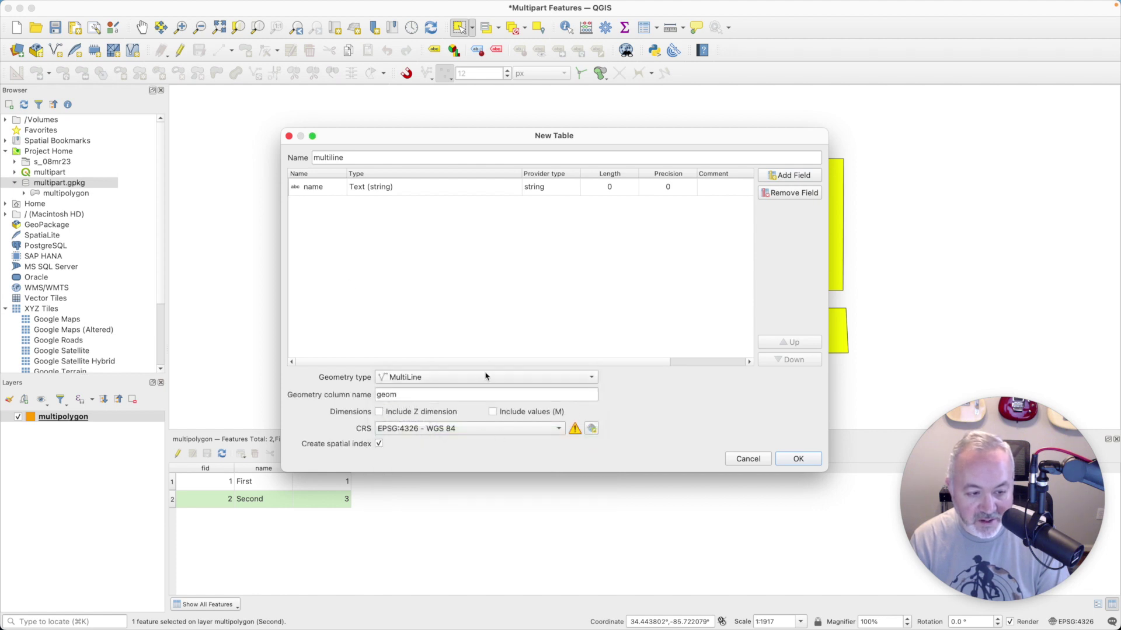
{"action": "left_click", "coordinate": [799, 459]}
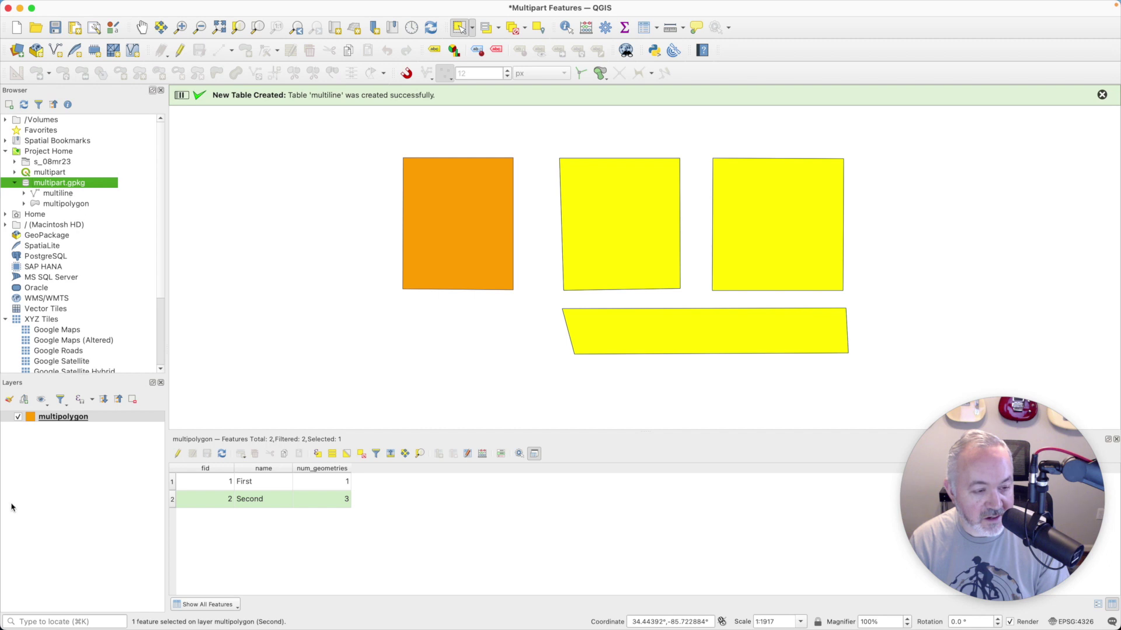
Hide the multipolygon layer and load the multiline table from multipart.gpkg into the project
{"action": "left_click", "coordinate": [18, 417]}
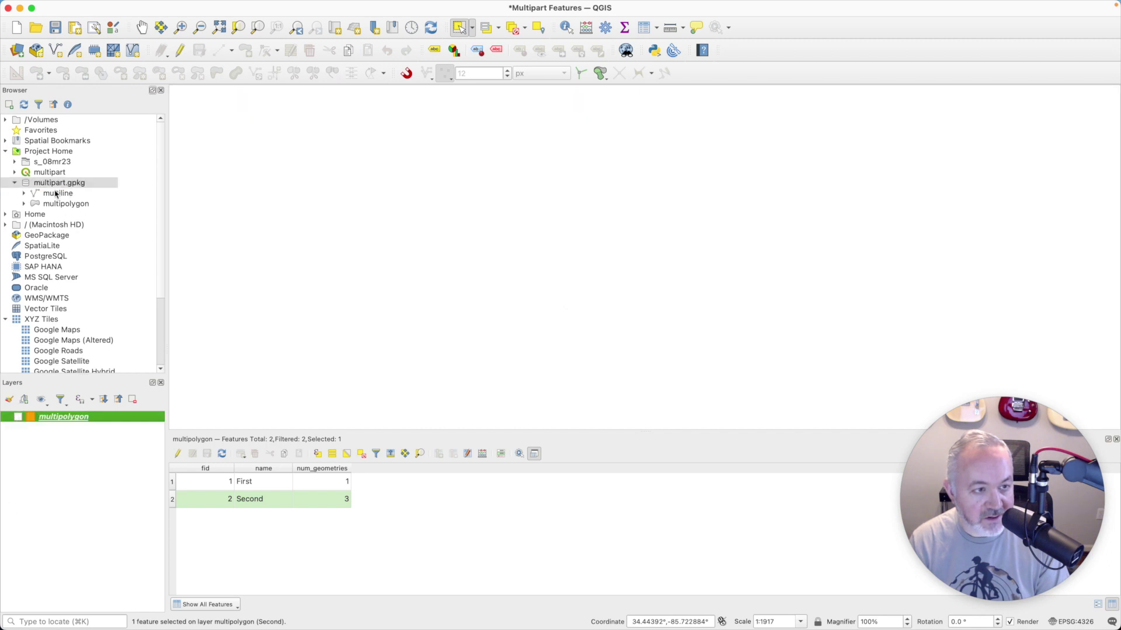
{"action": "left_click", "coordinate": [56, 194]}
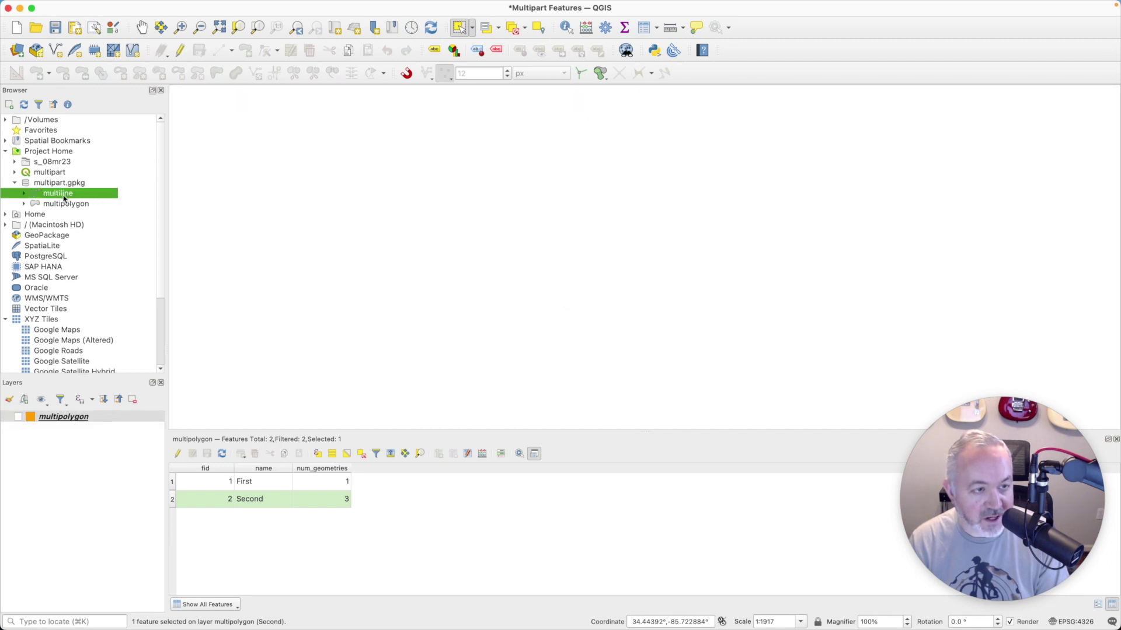
{"action": "double_click", "coordinate": [61, 197]}
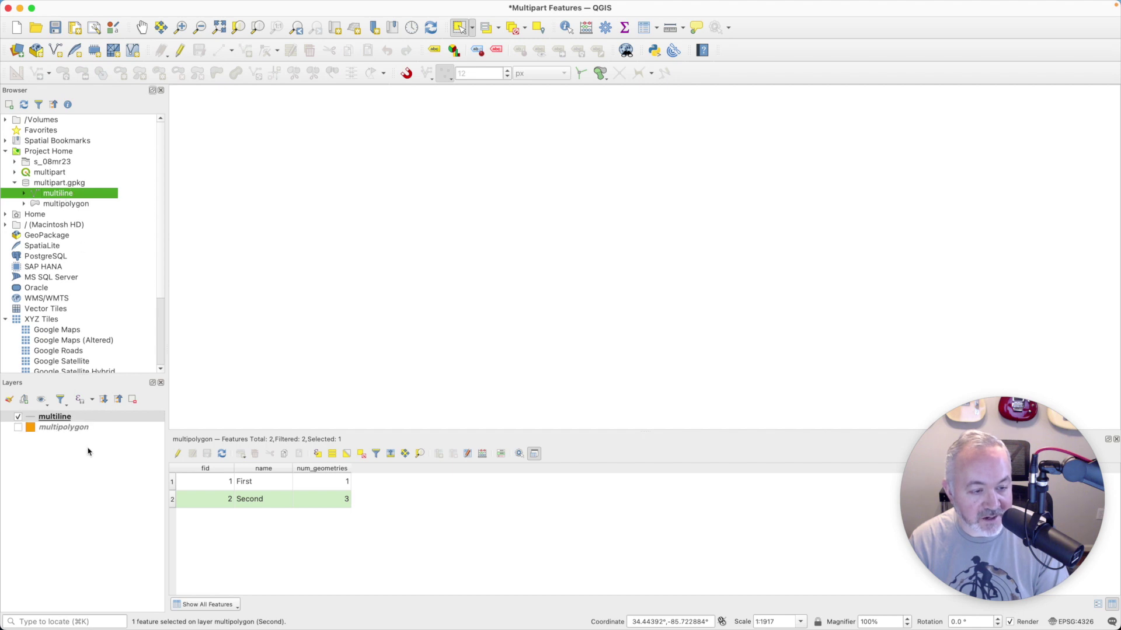
Enable editing on the multiline layer and digitize a bent three-vertex line on the map's western side, with the name First
{"action": "left_click", "coordinate": [177, 51]}
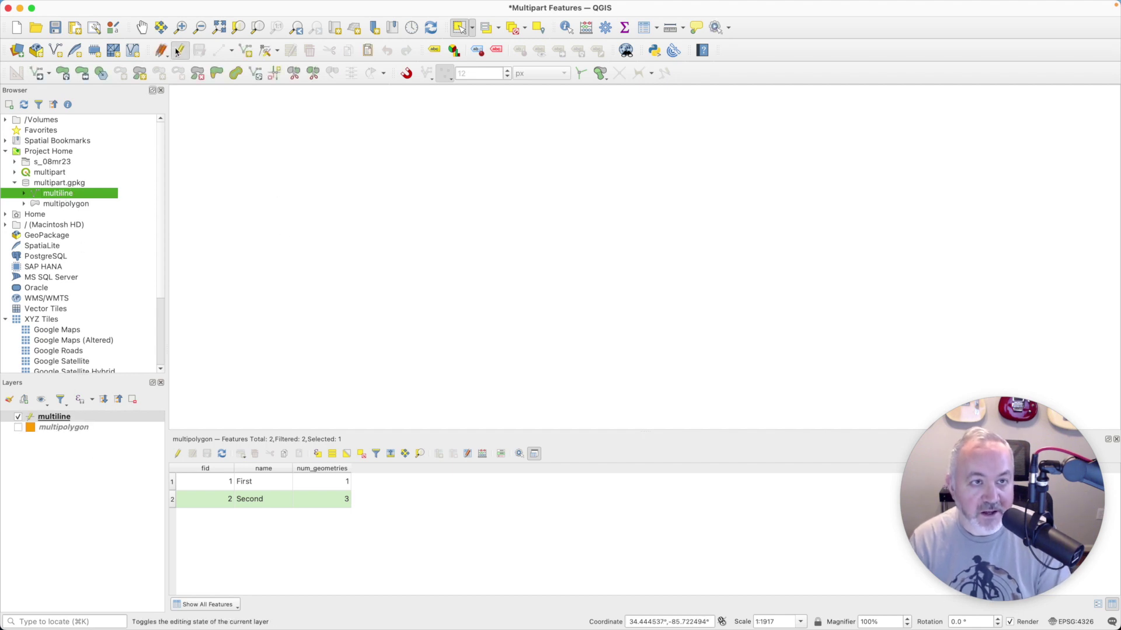
{"action": "left_click", "coordinate": [245, 51]}
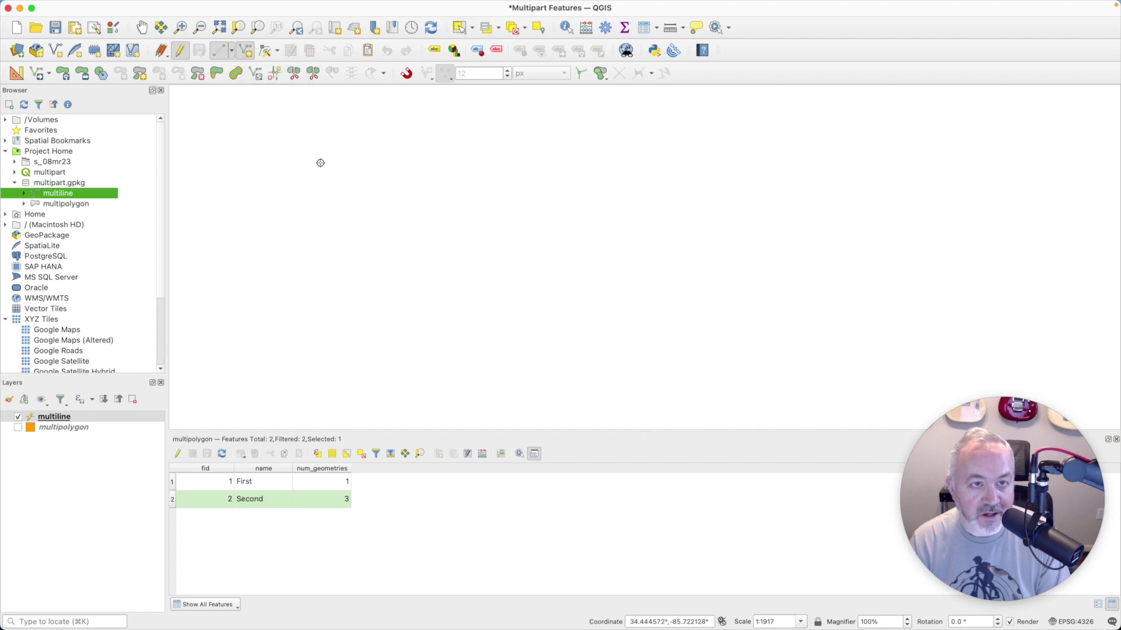
{"action": "left_click", "coordinate": [274, 139]}
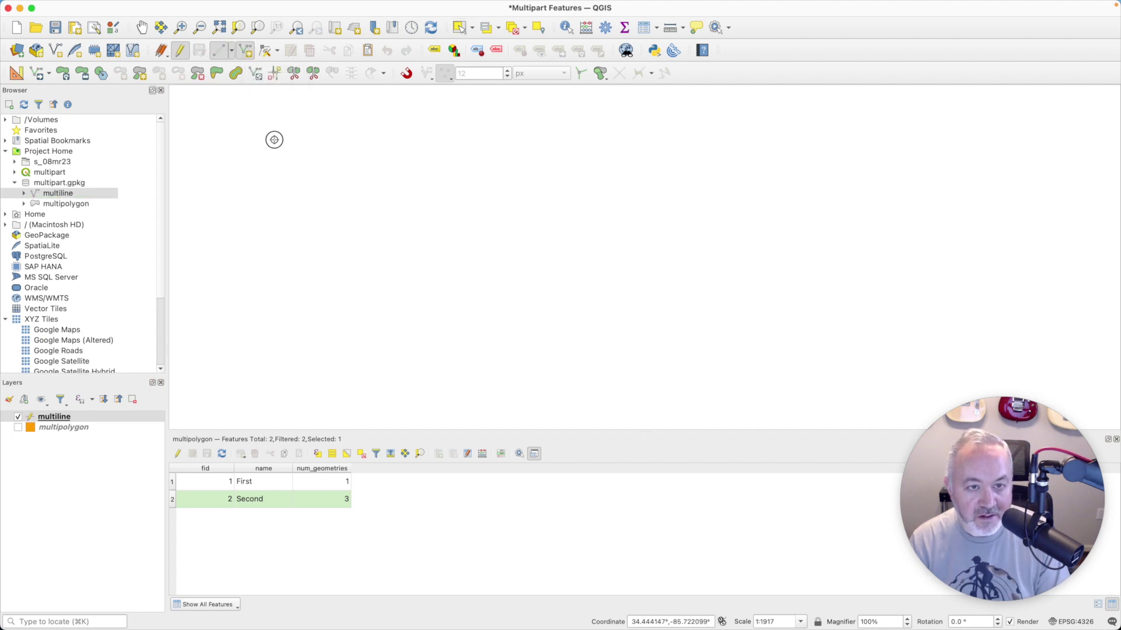
{"action": "left_click", "coordinate": [272, 295]}
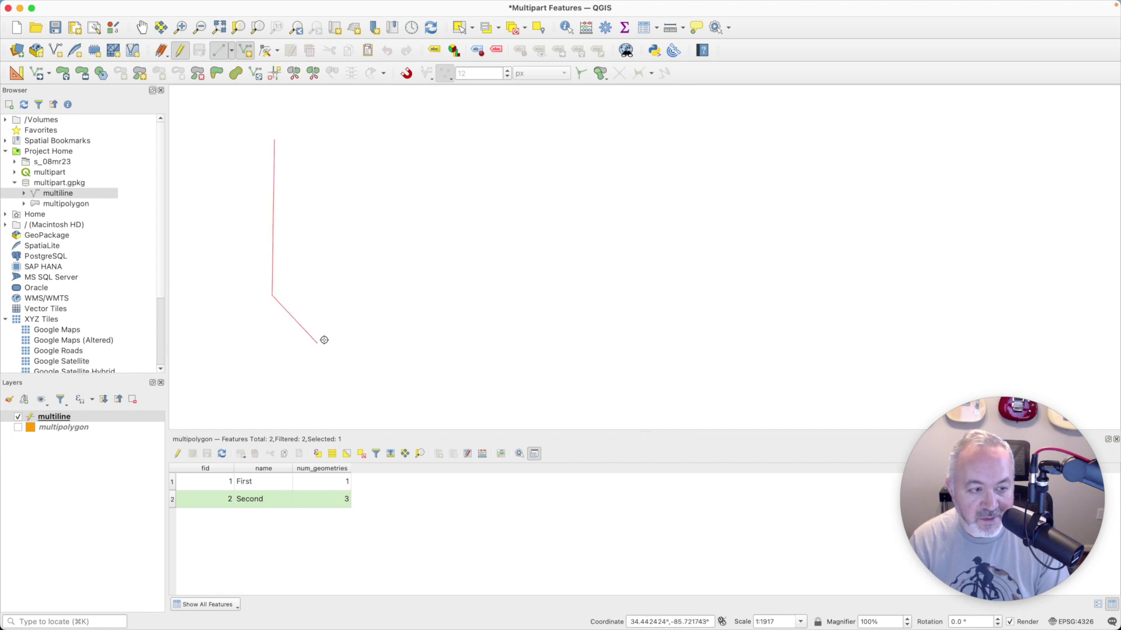
{"action": "right_click", "coordinate": [407, 332]}
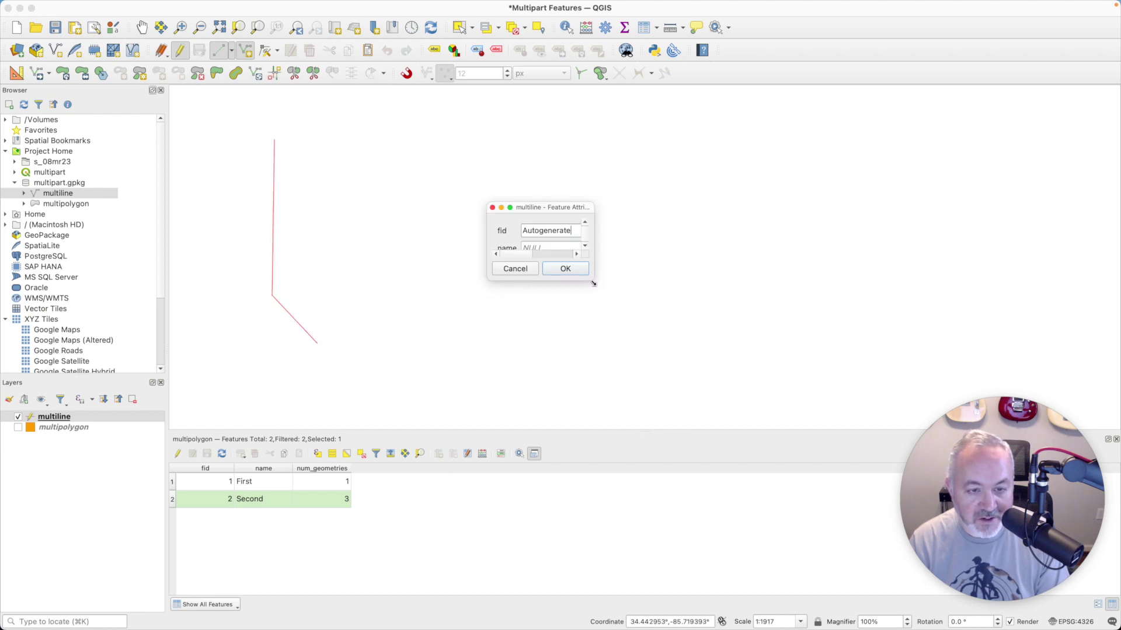
{"action": "left_click_drag", "start_coordinate": [593, 284], "coordinate": [706, 361]}
{"action": "left_click", "coordinate": [583, 248]}
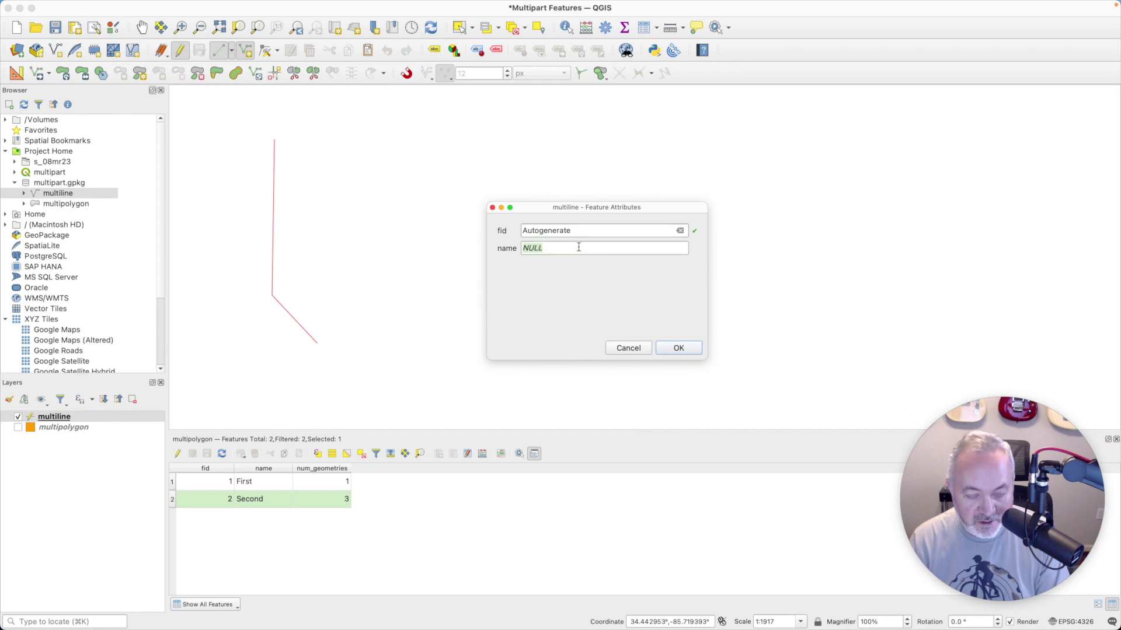
{"action": "type", "text": "First"}
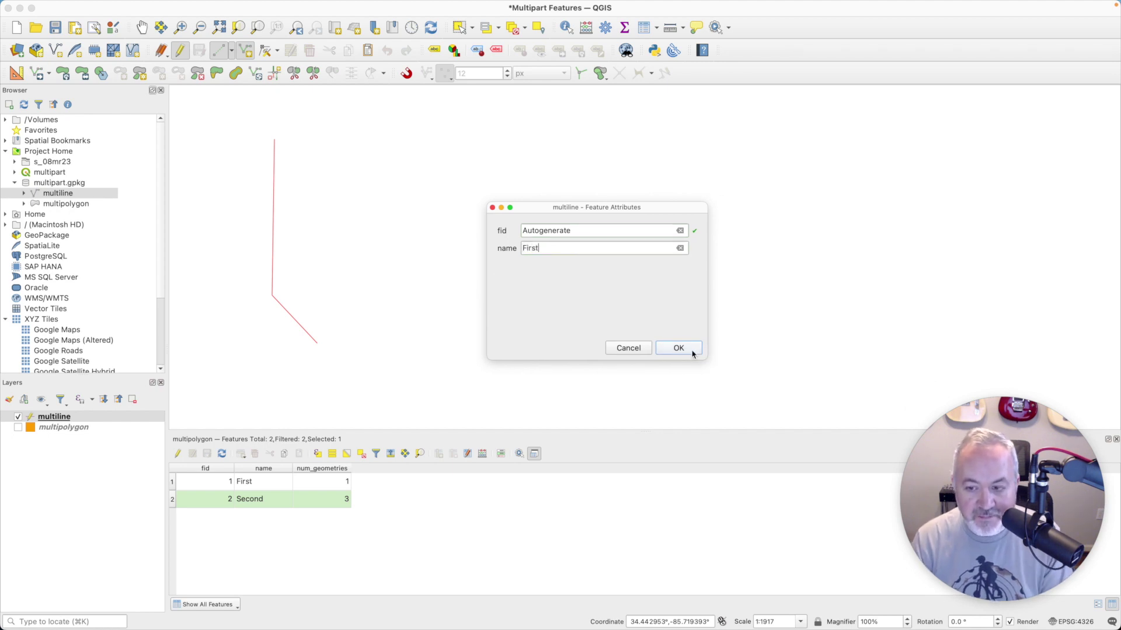
{"action": "left_click", "coordinate": [677, 348]}
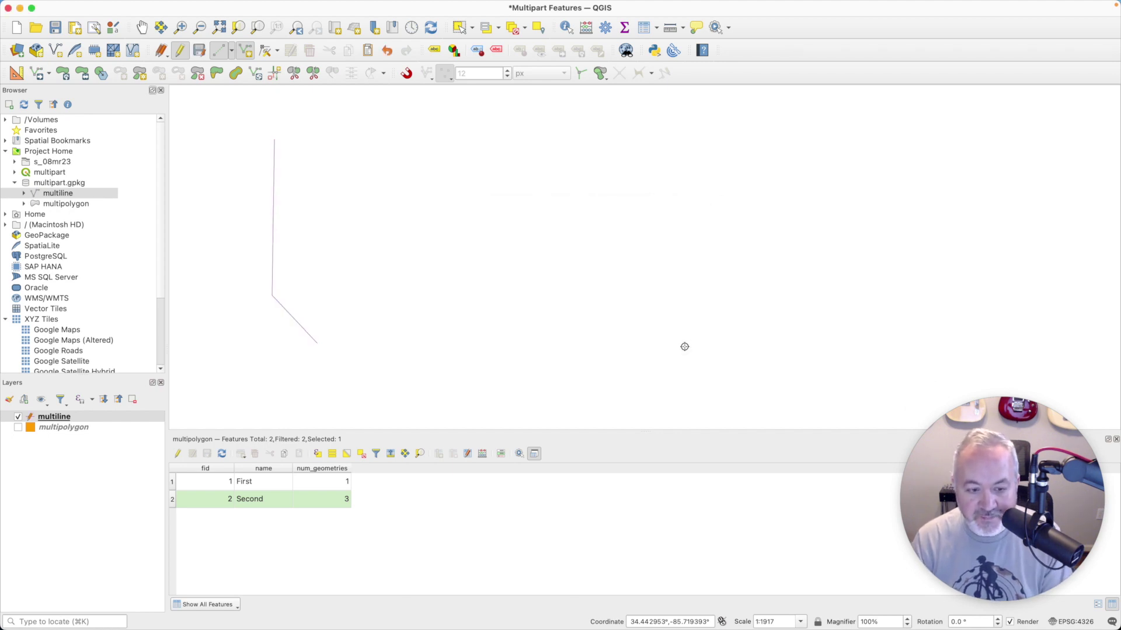
Close the multipolygon attribute table, then open the multiline layer's attribute table and dock it below the map
{"action": "left_click", "coordinate": [1115, 442]}
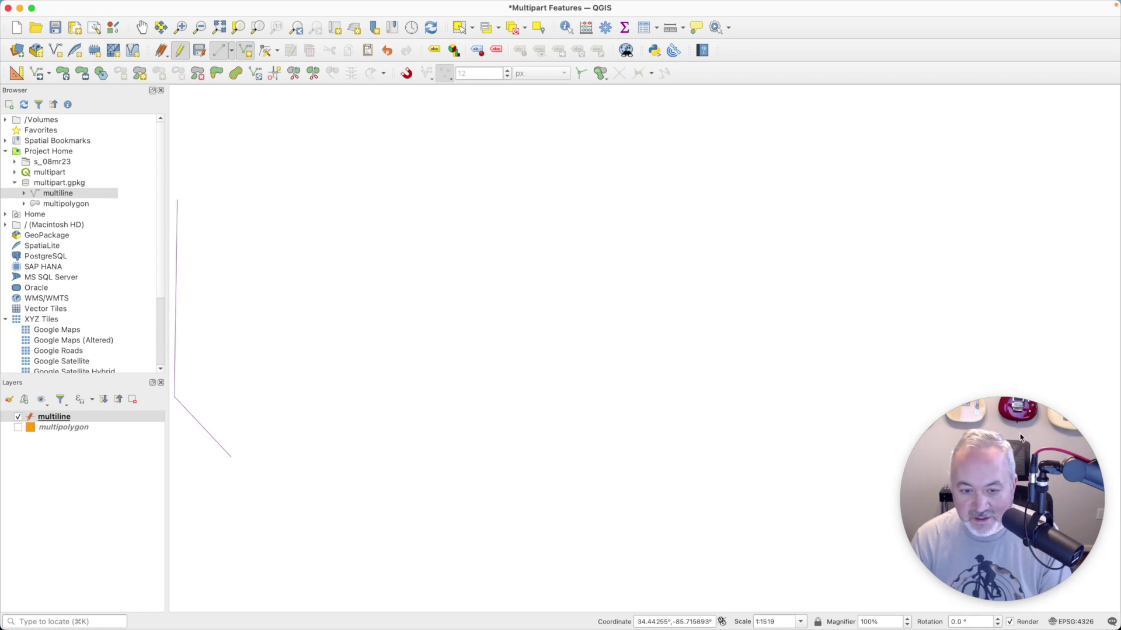
{"action": "right_click", "coordinate": [71, 417]}
{"action": "left_click", "coordinate": [119, 252]}
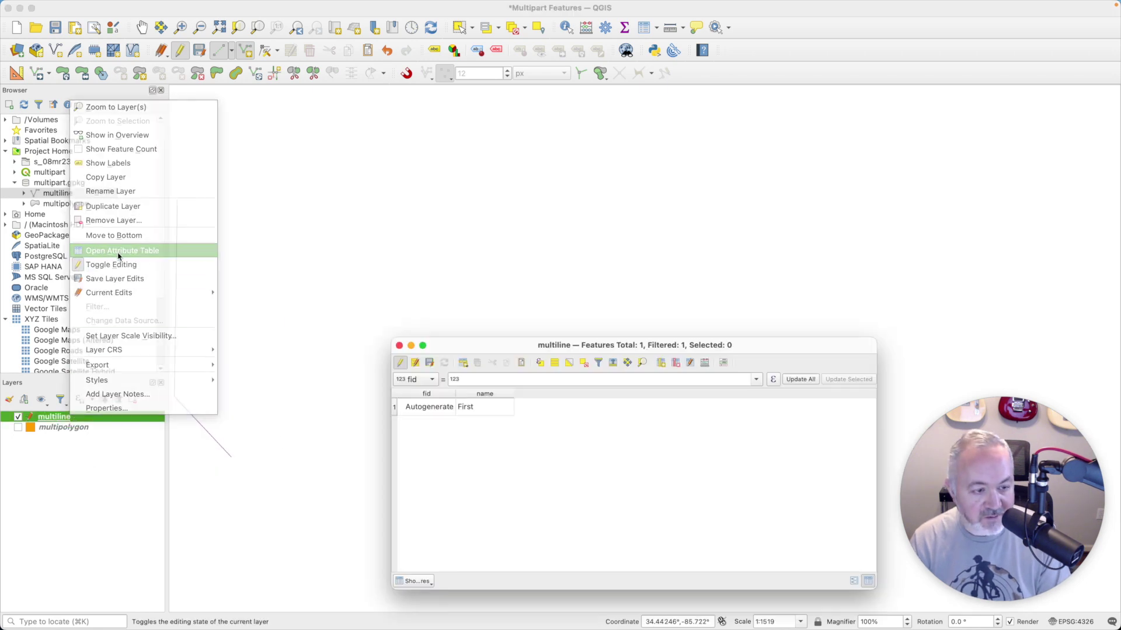
{"action": "left_click", "coordinate": [759, 363]}
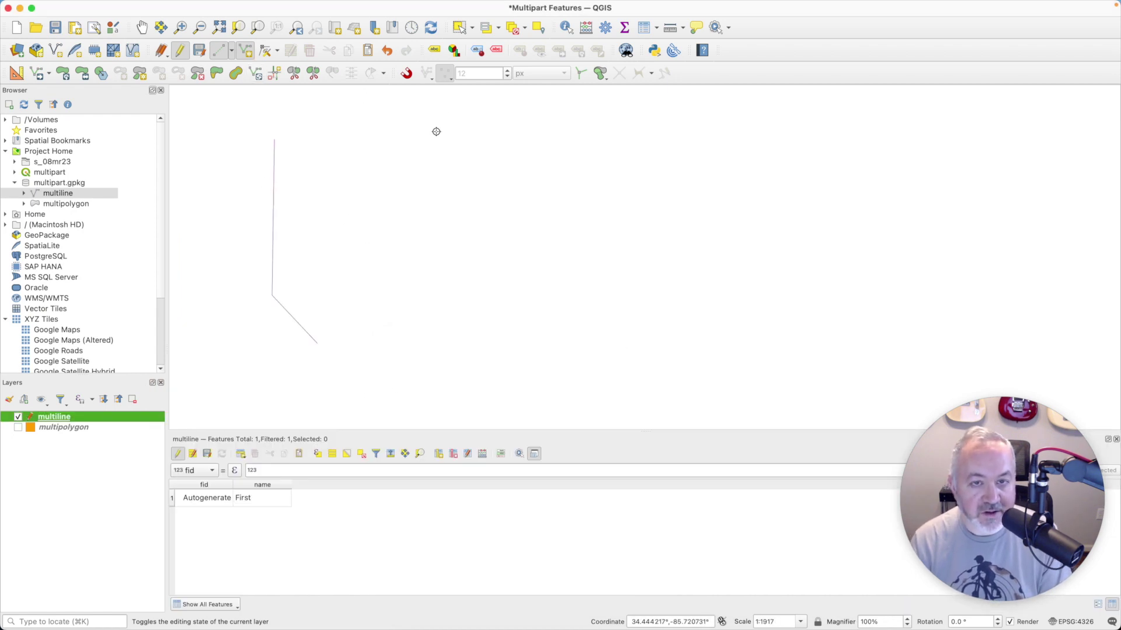
Digitize a bent three-vertex line northeast of the first one, name it Second, and save the layer edits
{"action": "left_click", "coordinate": [541, 143]}
{"action": "left_click", "coordinate": [726, 144]}
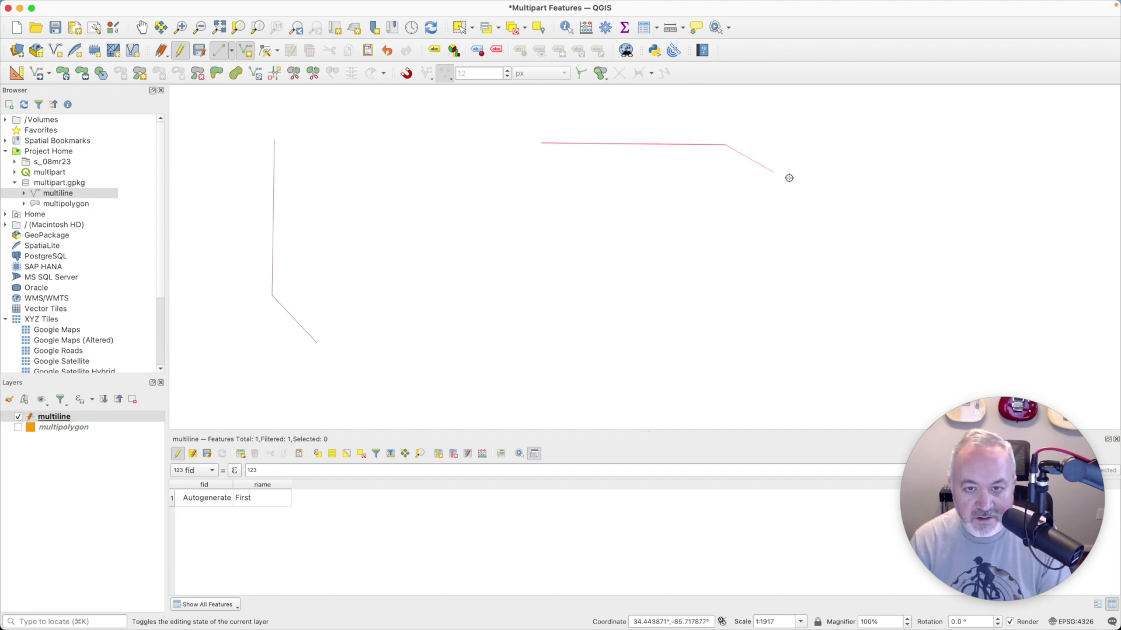
{"action": "right_click", "coordinate": [818, 190]}
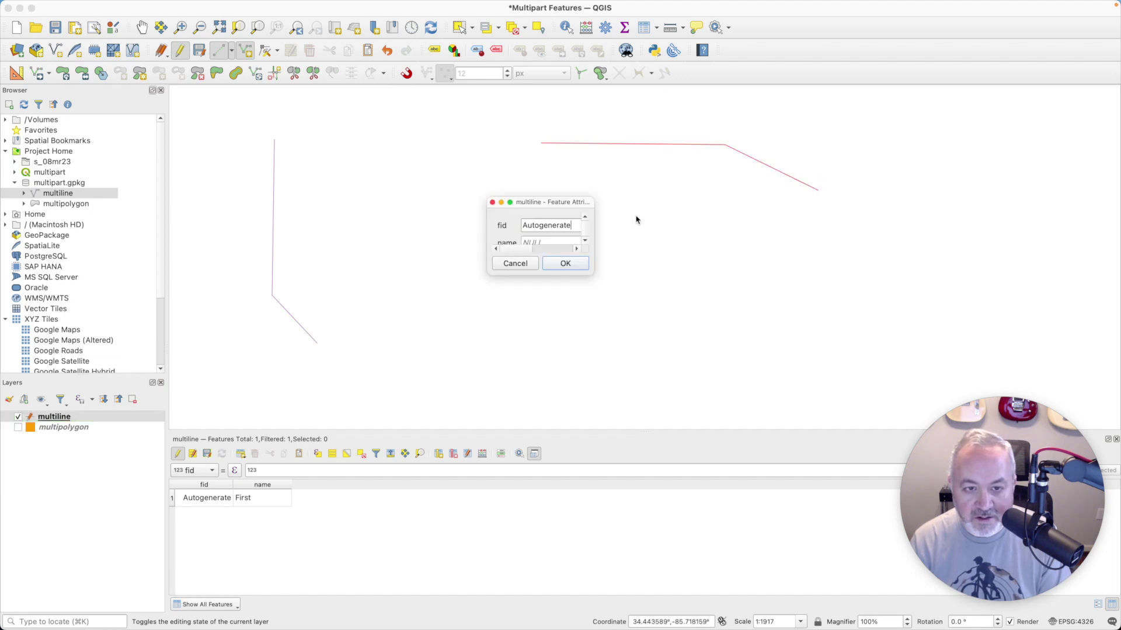
{"action": "left_click", "coordinate": [539, 243]}
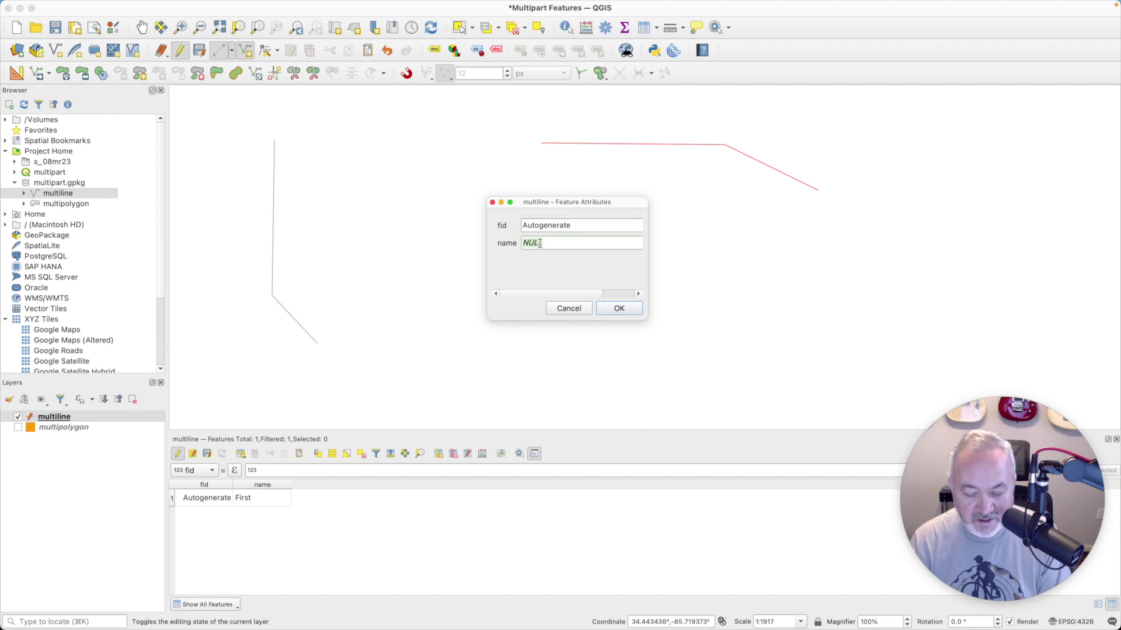
{"action": "left_click", "coordinate": [619, 308]}
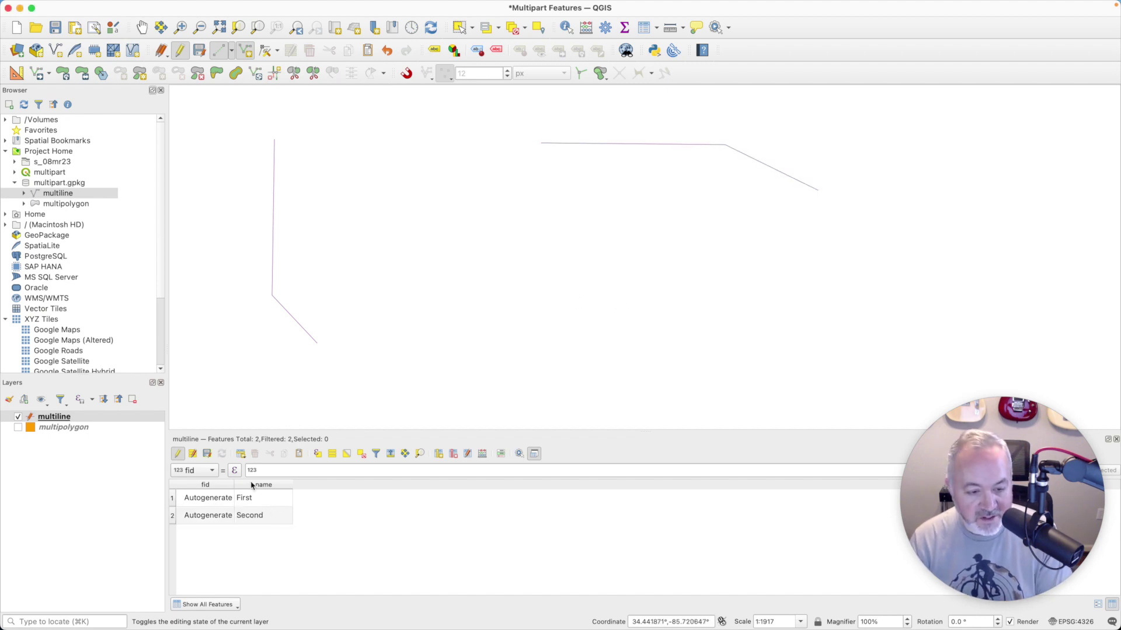
{"action": "left_click", "coordinate": [207, 456]}
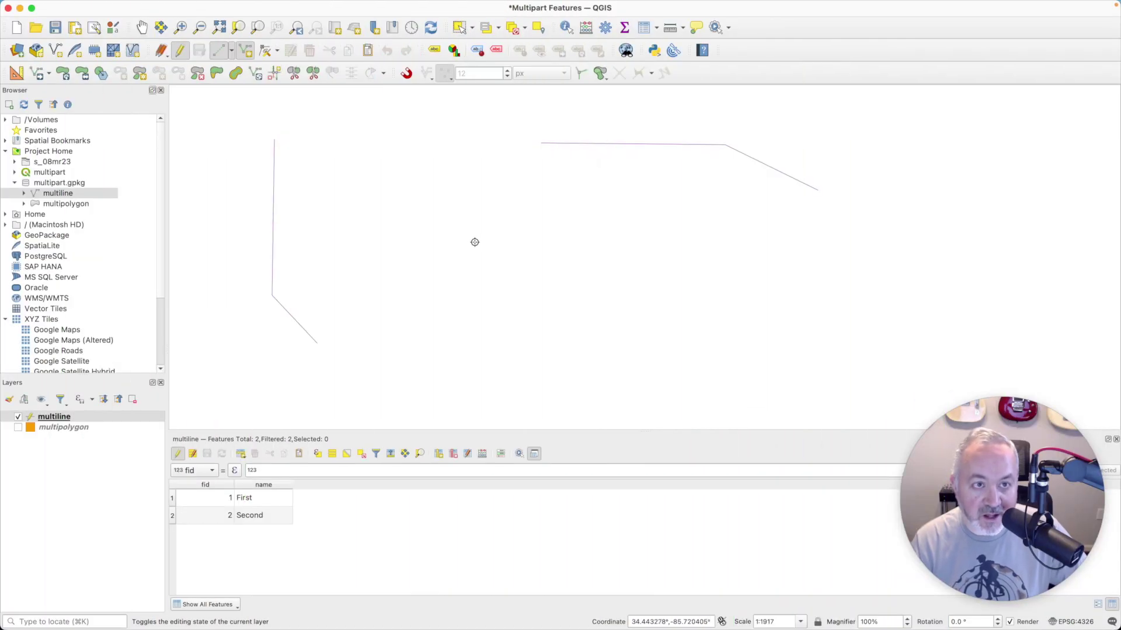
Select the Second line feature and add a parallel bent line just below it as a second part
{"action": "left_click", "coordinate": [461, 32]}
{"action": "left_click", "coordinate": [644, 143]}
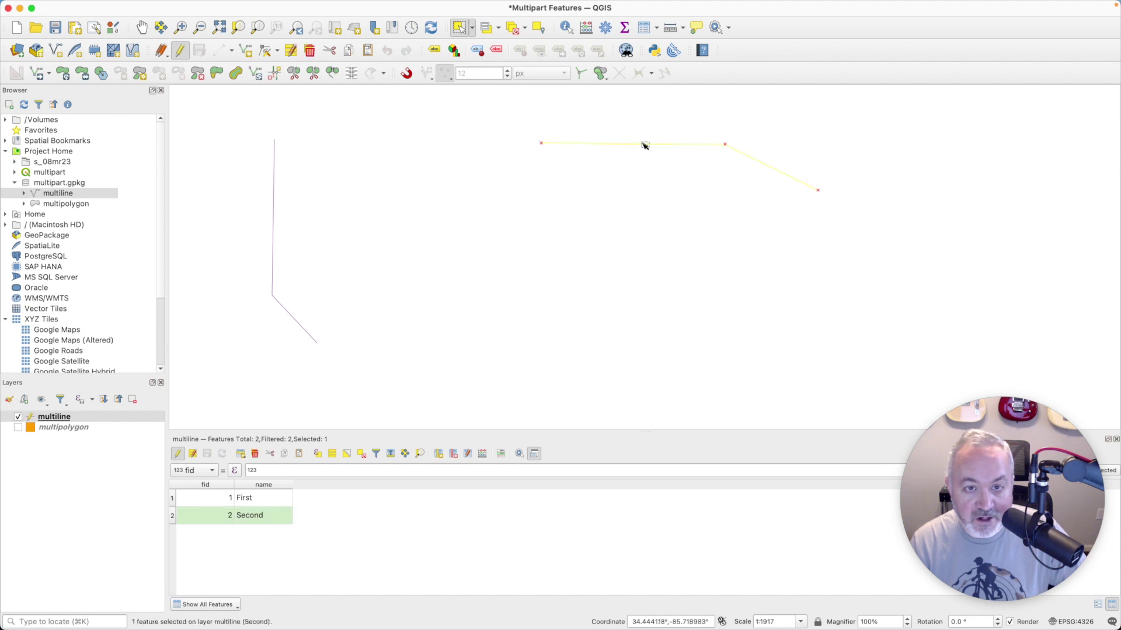
{"action": "left_click", "coordinate": [142, 79]}
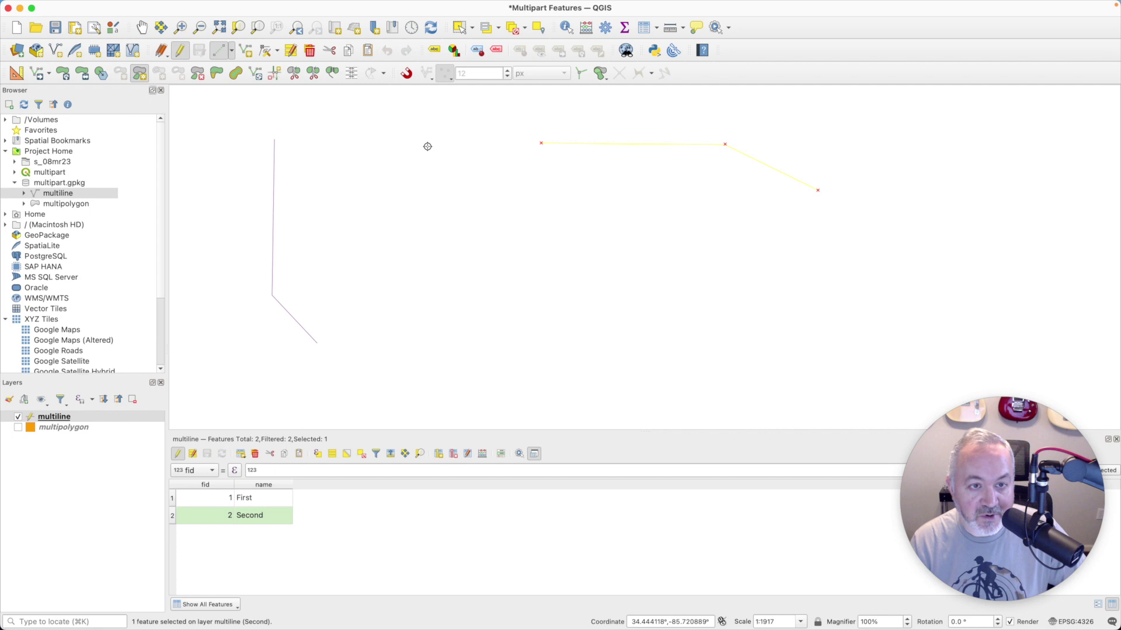
{"action": "left_click", "coordinate": [541, 172]}
{"action": "left_click", "coordinate": [721, 173]}
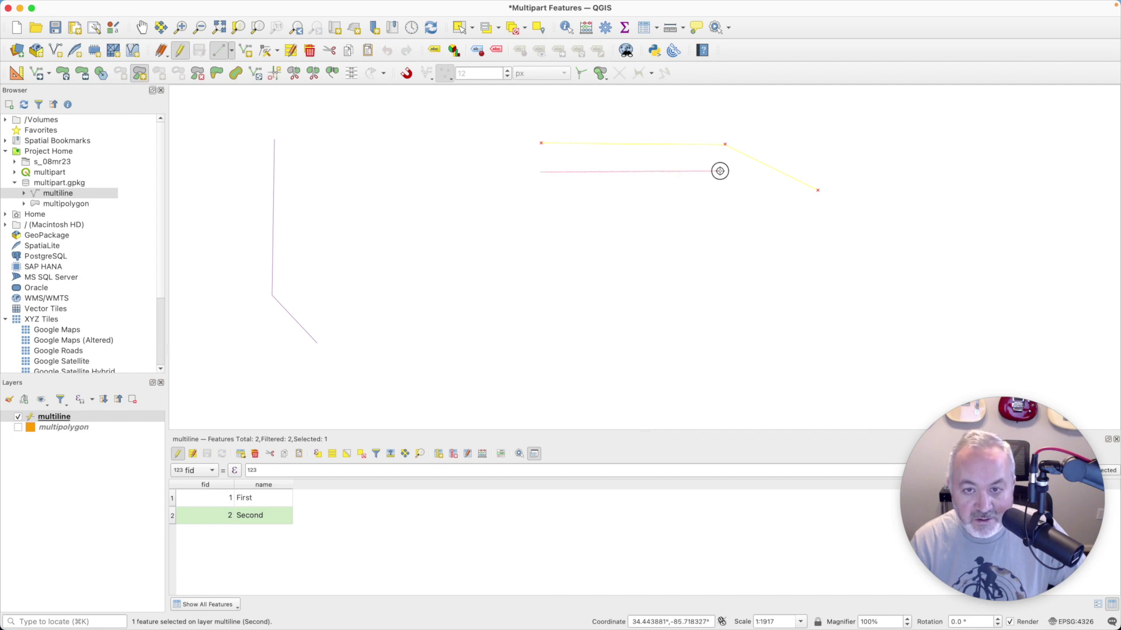
{"action": "left_click", "coordinate": [816, 219]}
{"action": "right_click", "coordinate": [816, 218]}
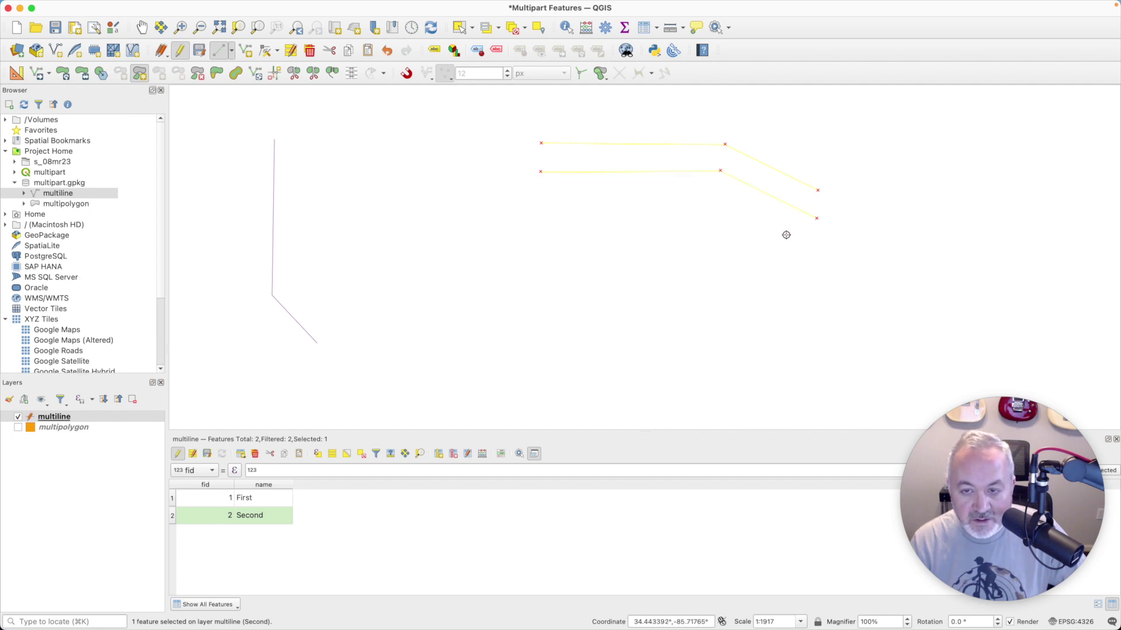
Add a third parallel bent line part to the Second feature and save the layer edits
{"action": "left_click", "coordinate": [542, 200]}
{"action": "left_click", "coordinate": [721, 201]}
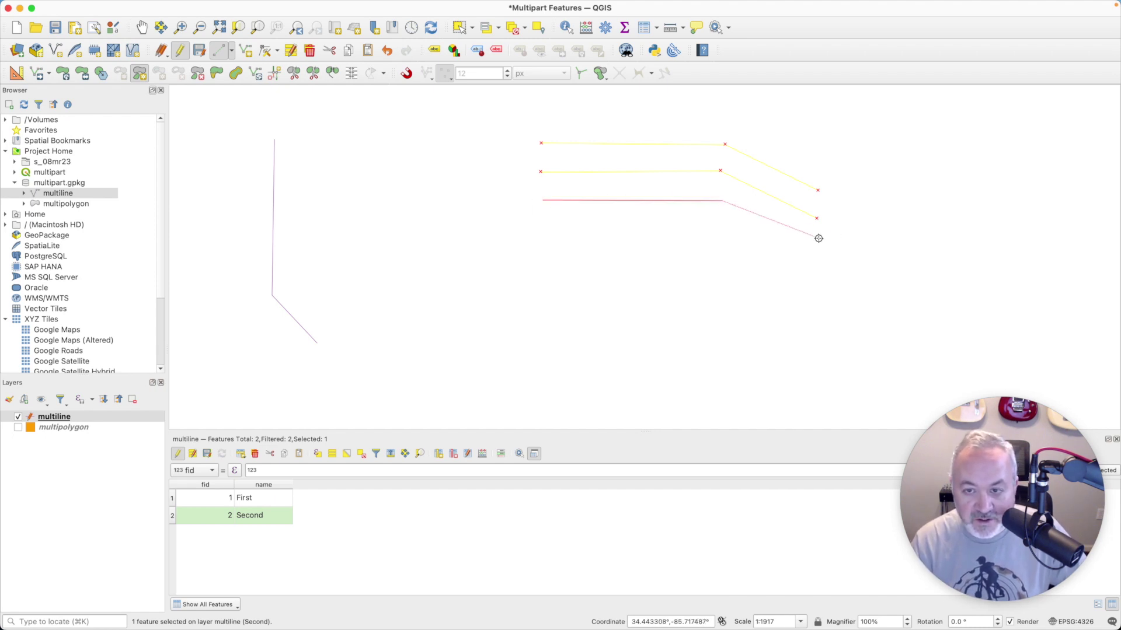
{"action": "left_click", "coordinate": [814, 249]}
{"action": "right_click", "coordinate": [814, 249]}
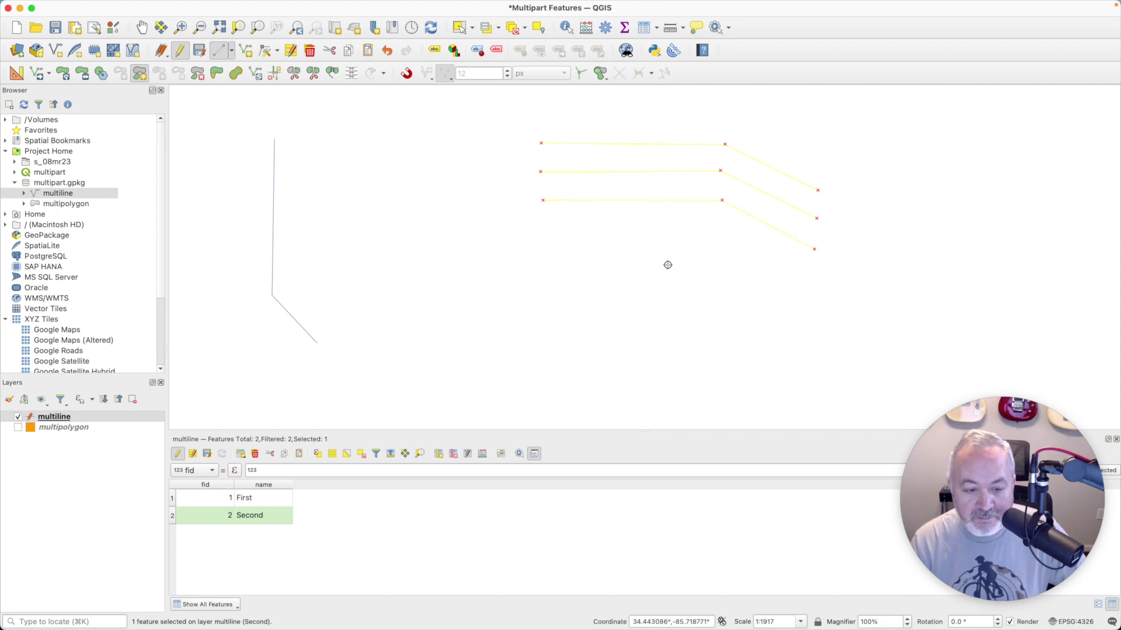
{"action": "left_click", "coordinate": [207, 454]}
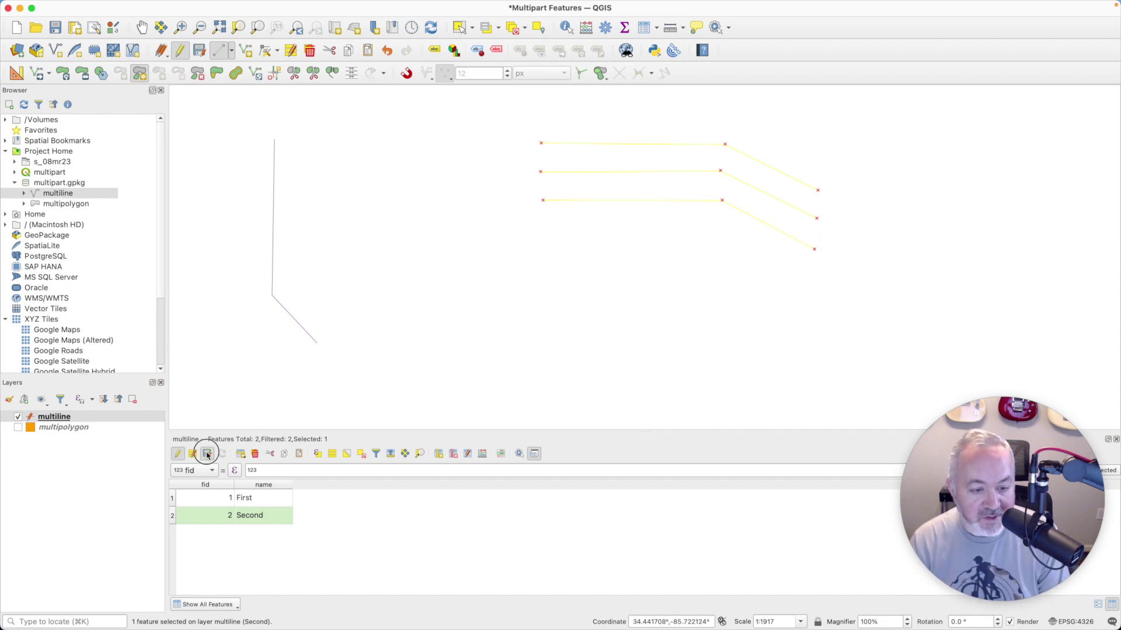
{"action": "left_click", "coordinate": [483, 455]}
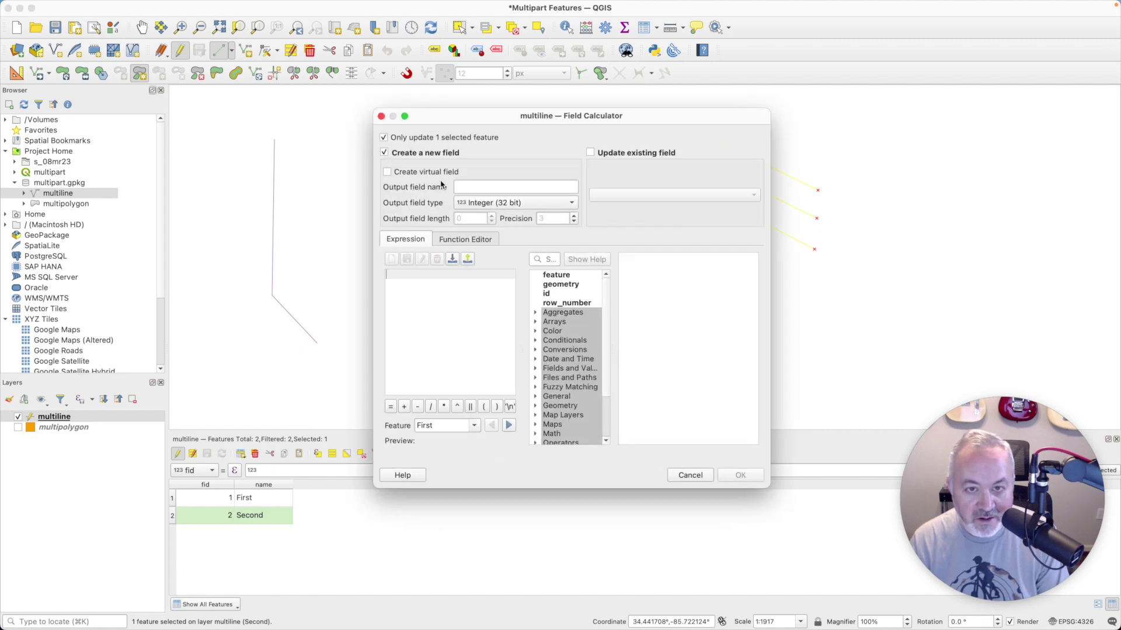
{"action": "left_click", "coordinate": [442, 173]}
{"action": "left_click", "coordinate": [462, 186]}
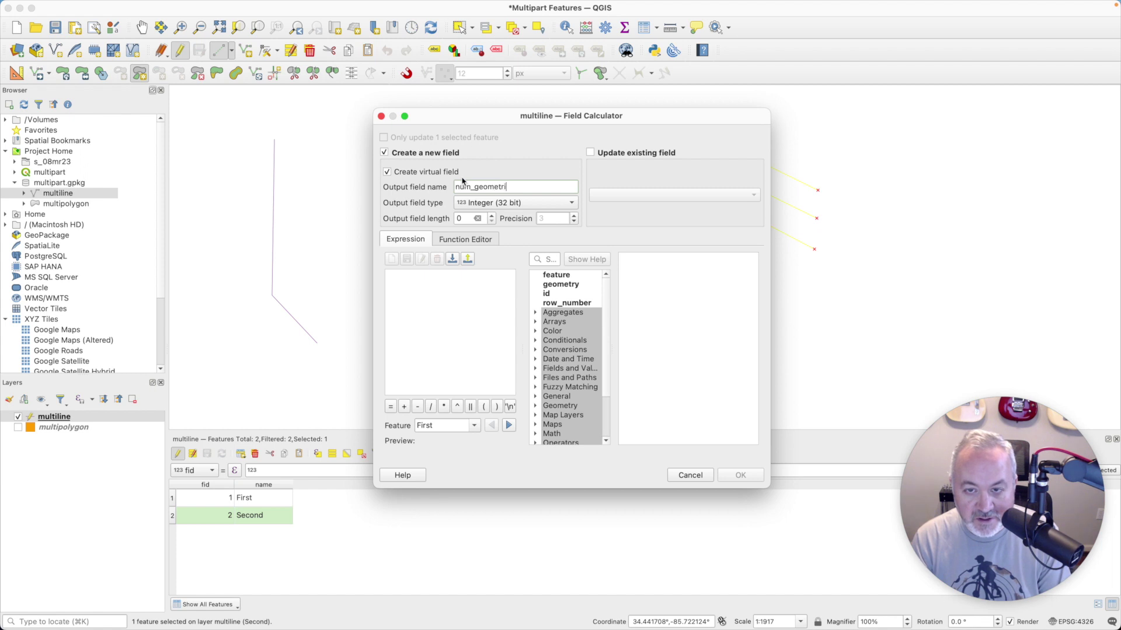
{"action": "left_click", "coordinate": [443, 333]}
{"action": "type", "text": "num"}
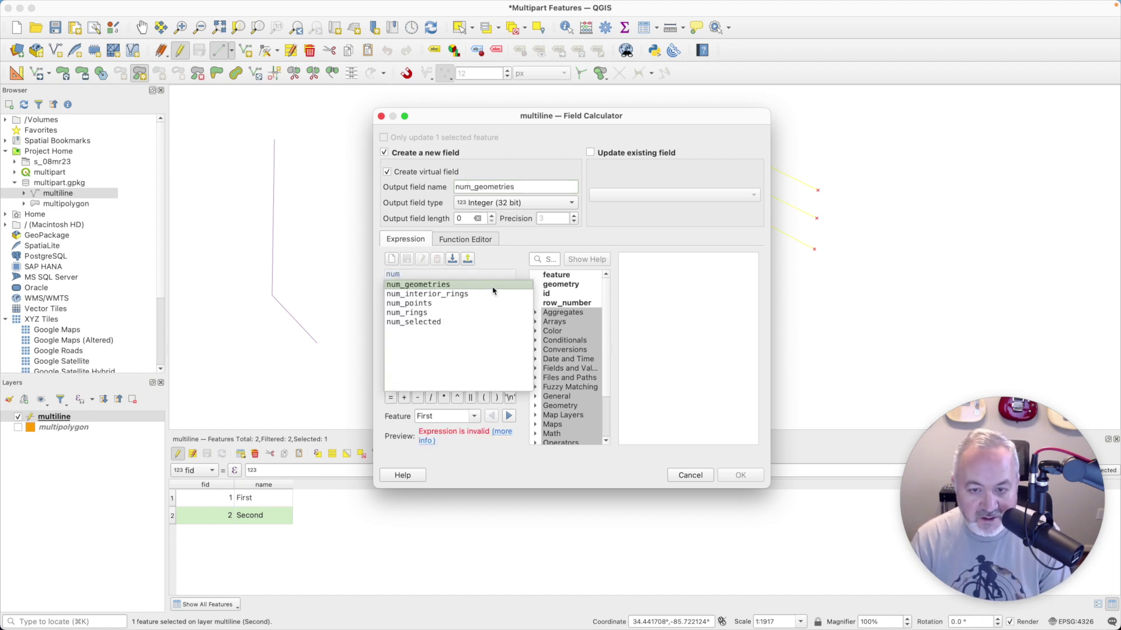
{"action": "double_click", "coordinate": [493, 286]}
{"action": "type", "text": "("}
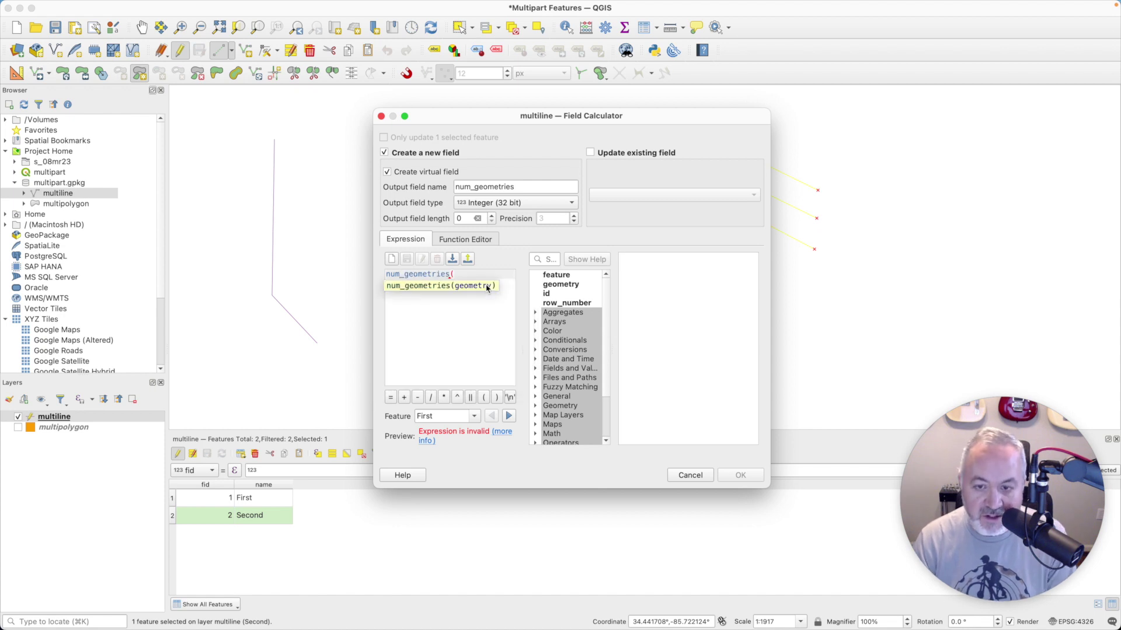
{"action": "double_click", "coordinate": [549, 284]}
{"action": "type", "text": ")"}
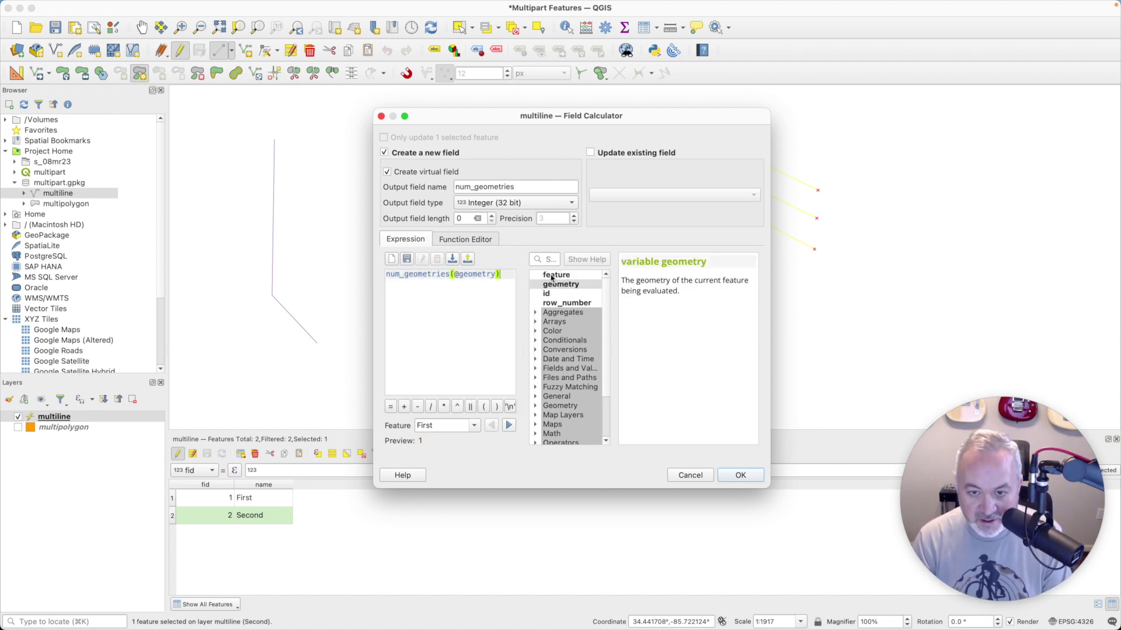
{"action": "left_click", "coordinate": [739, 474]}
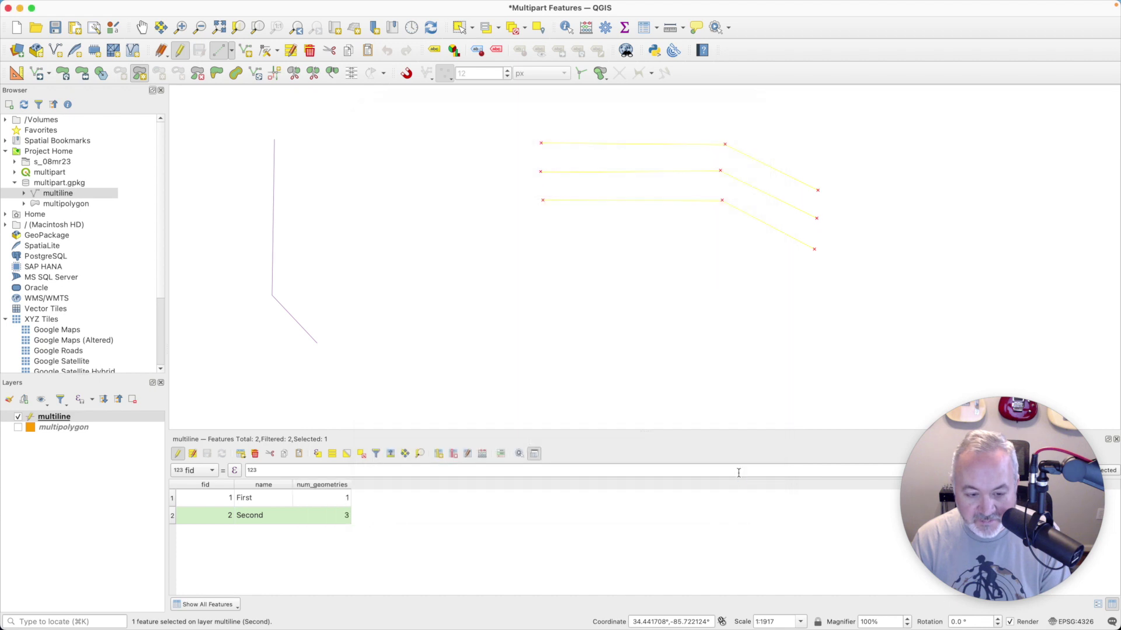
Select the First and Second records in turn in the multiline attribute table to examine their parts on the map
{"action": "left_click", "coordinate": [172, 500]}
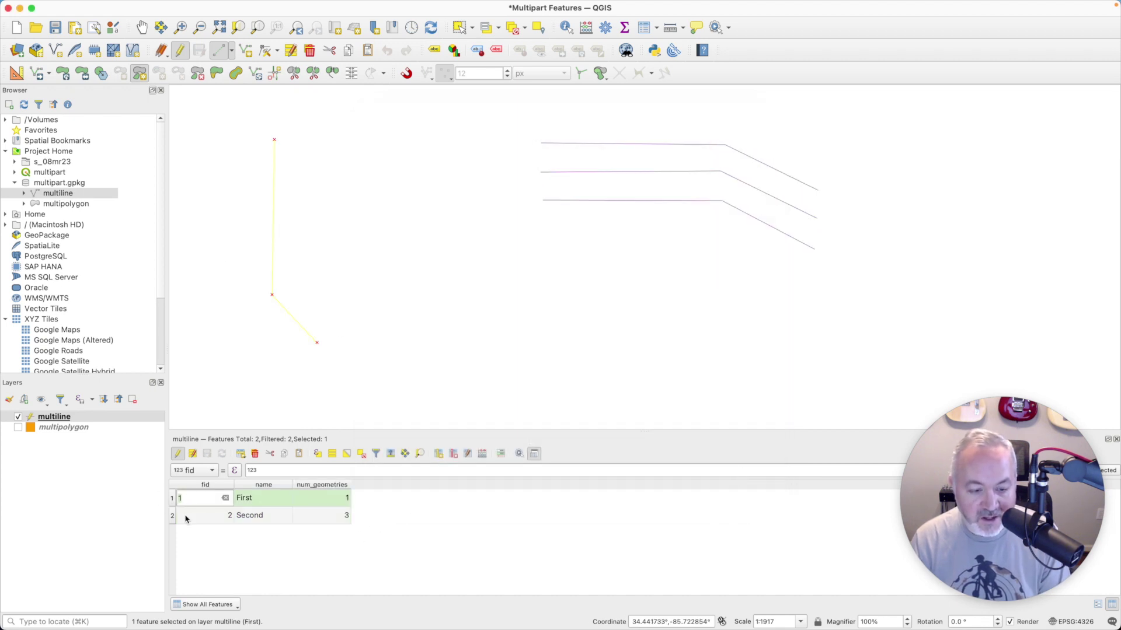
{"action": "left_click", "coordinate": [172, 516]}
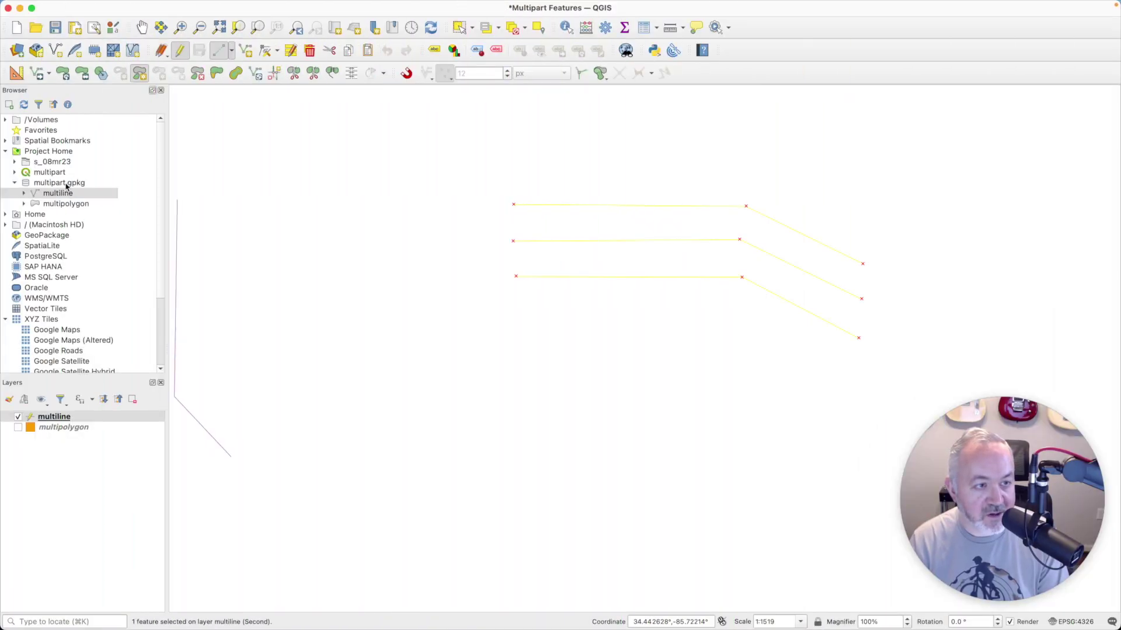
Start a new table named multipoint in the multipart.gpkg GeoPackage
{"action": "left_click", "coordinate": [60, 183]}
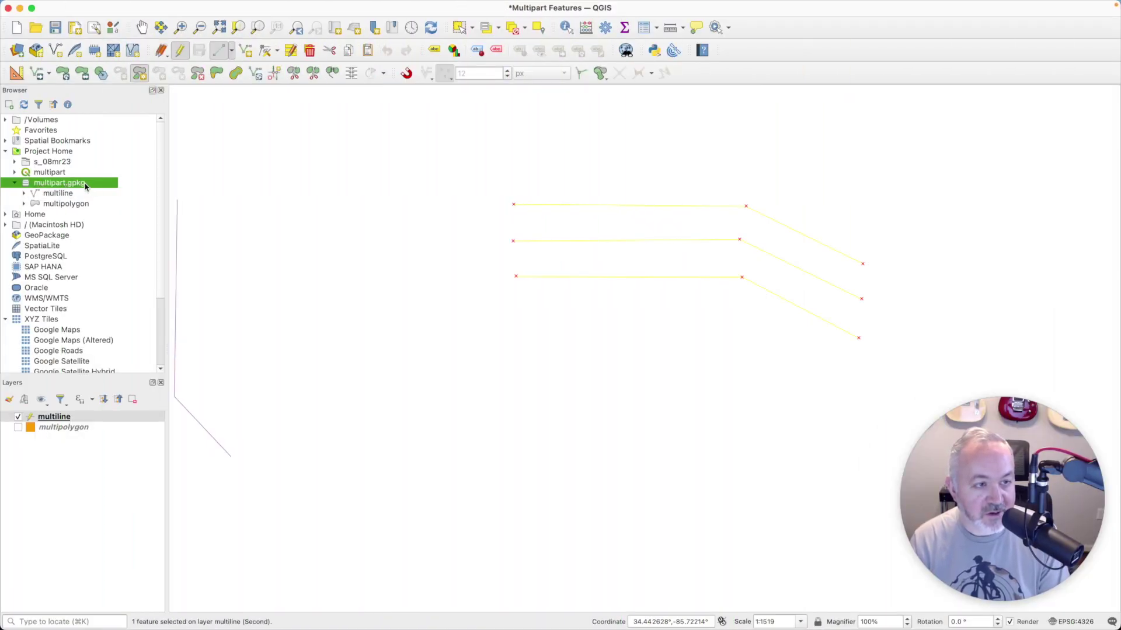
{"action": "right_click", "coordinate": [85, 186]}
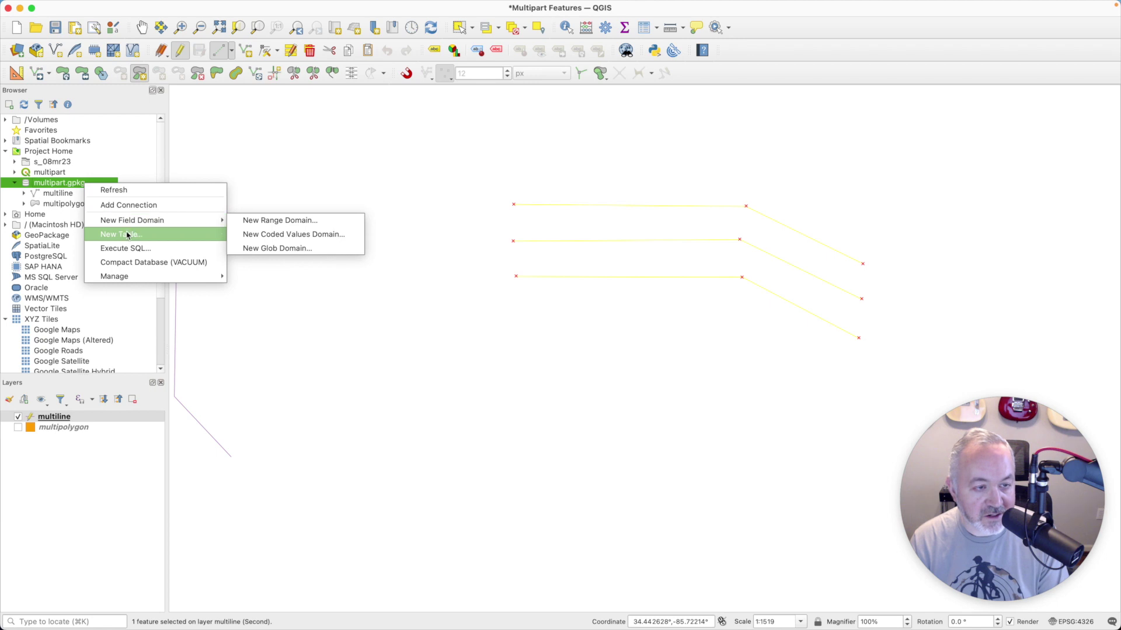
{"action": "left_click", "coordinate": [127, 235]}
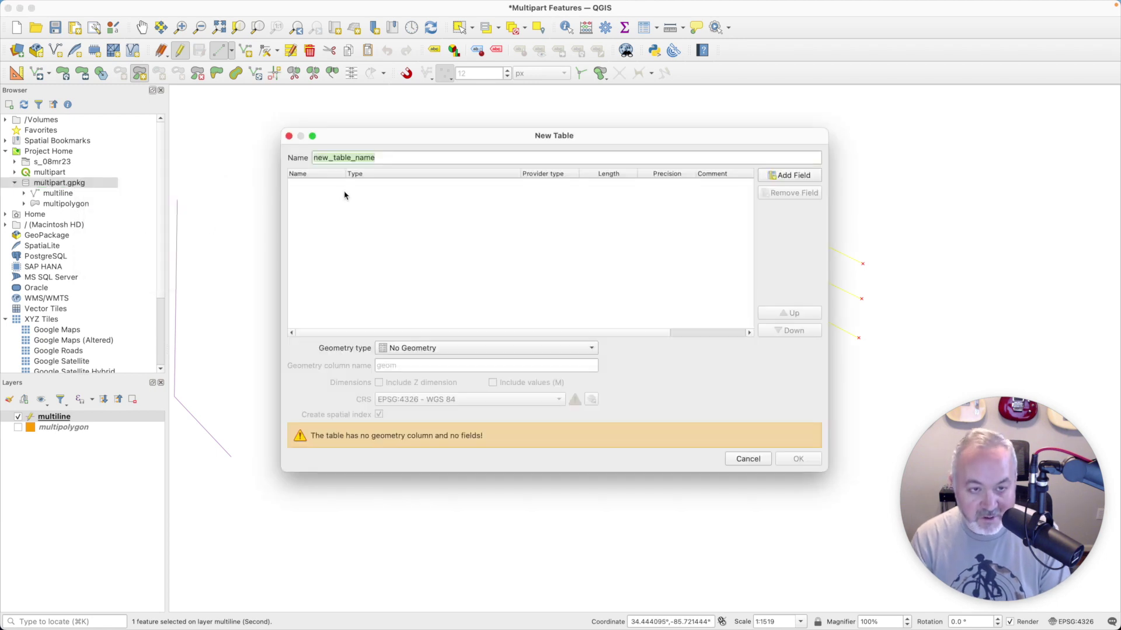
{"action": "type", "text": "multipoint"}
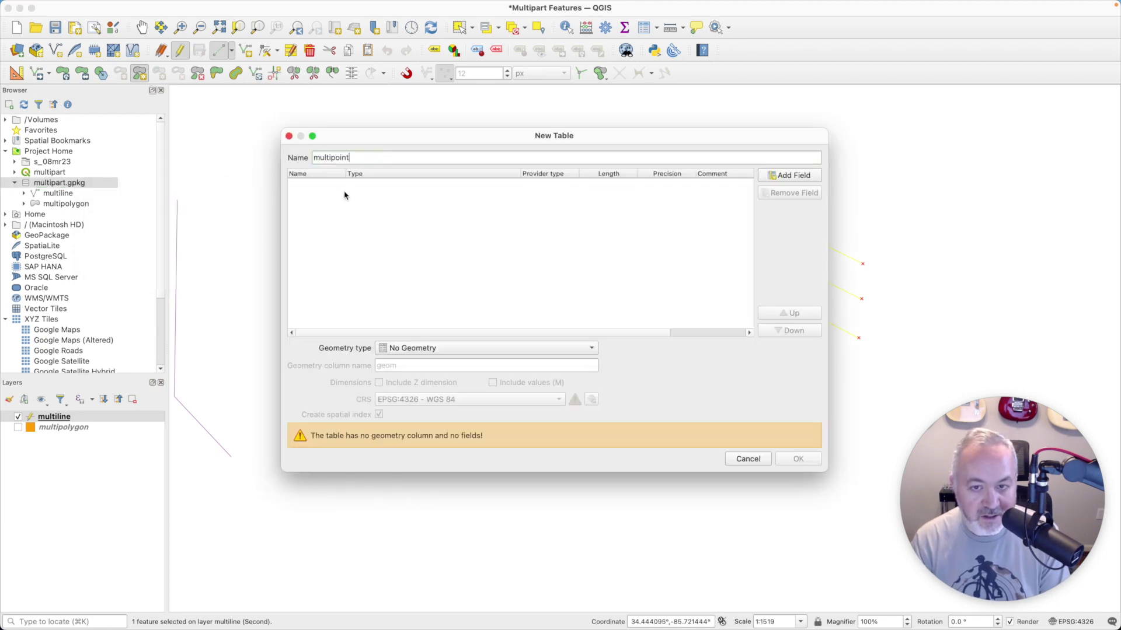
Add a Text (string) field called name, set the geometry type to MultiPoint, and create the multipoint table
{"action": "left_click", "coordinate": [798, 177]}
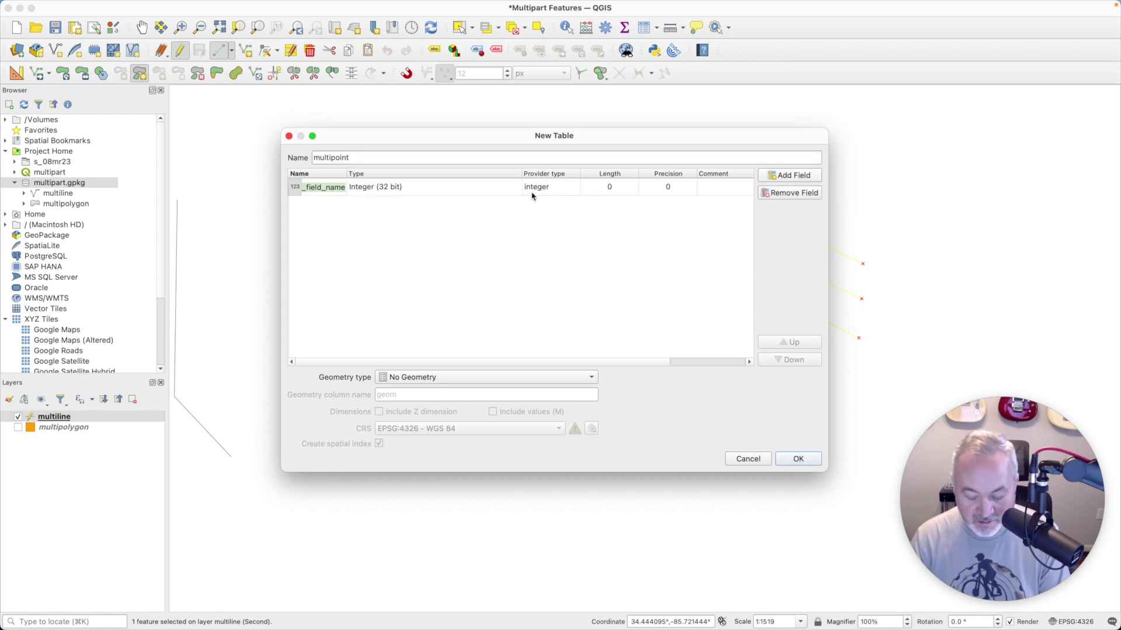
{"action": "type", "text": "name"}
{"action": "left_click", "coordinate": [371, 185]}
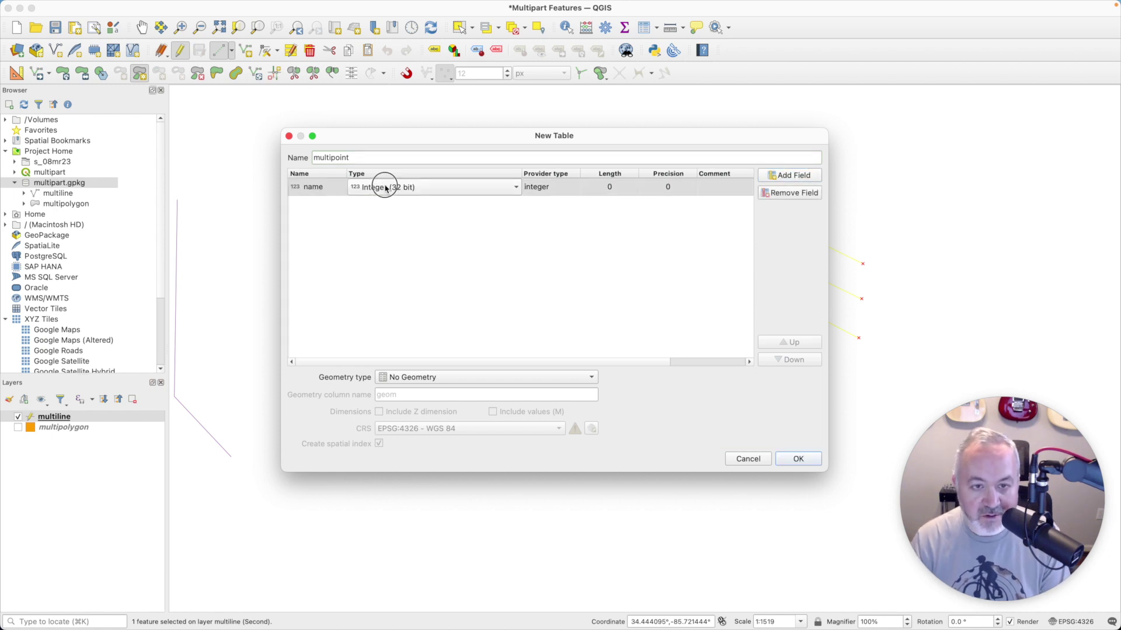
{"action": "left_click", "coordinate": [388, 191]}
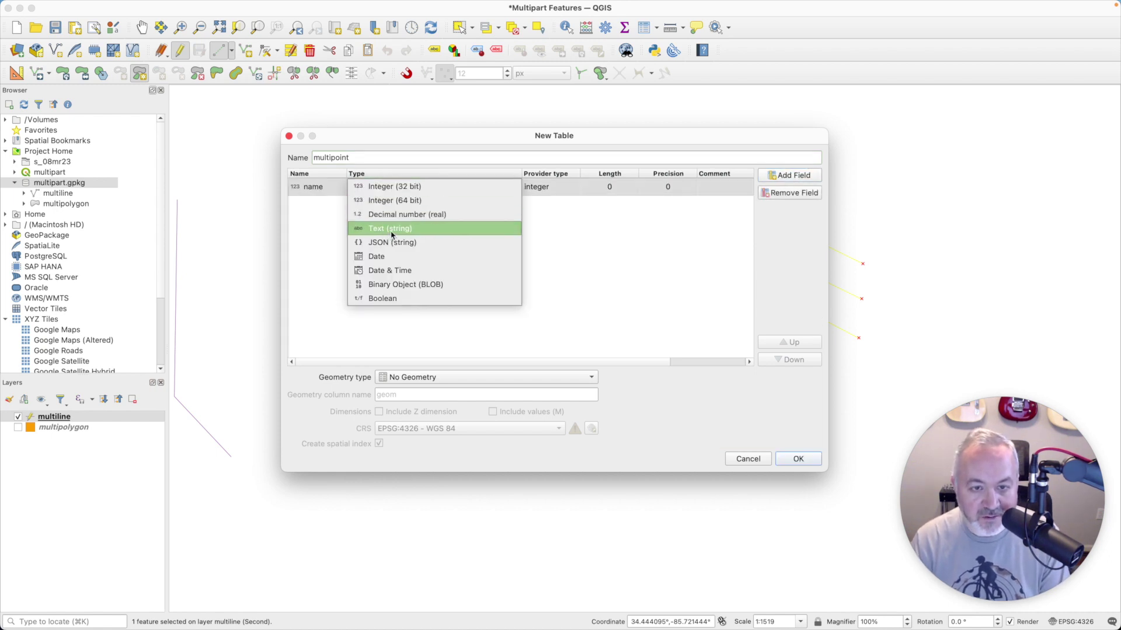
{"action": "left_click", "coordinate": [392, 229]}
{"action": "left_click", "coordinate": [528, 377]}
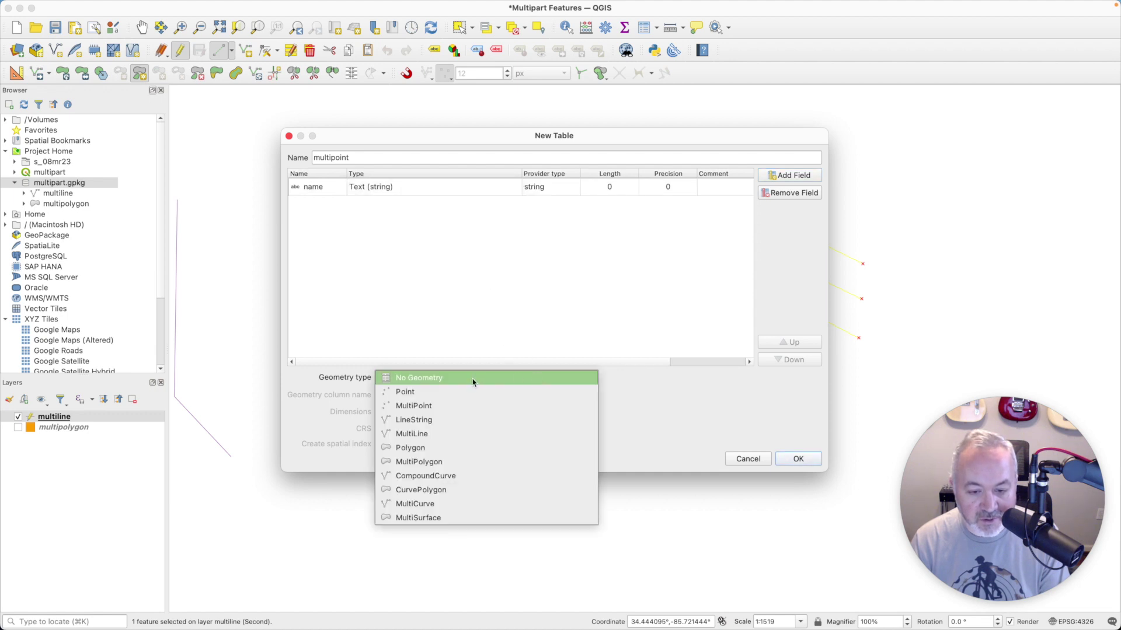
{"action": "left_click", "coordinate": [409, 405]}
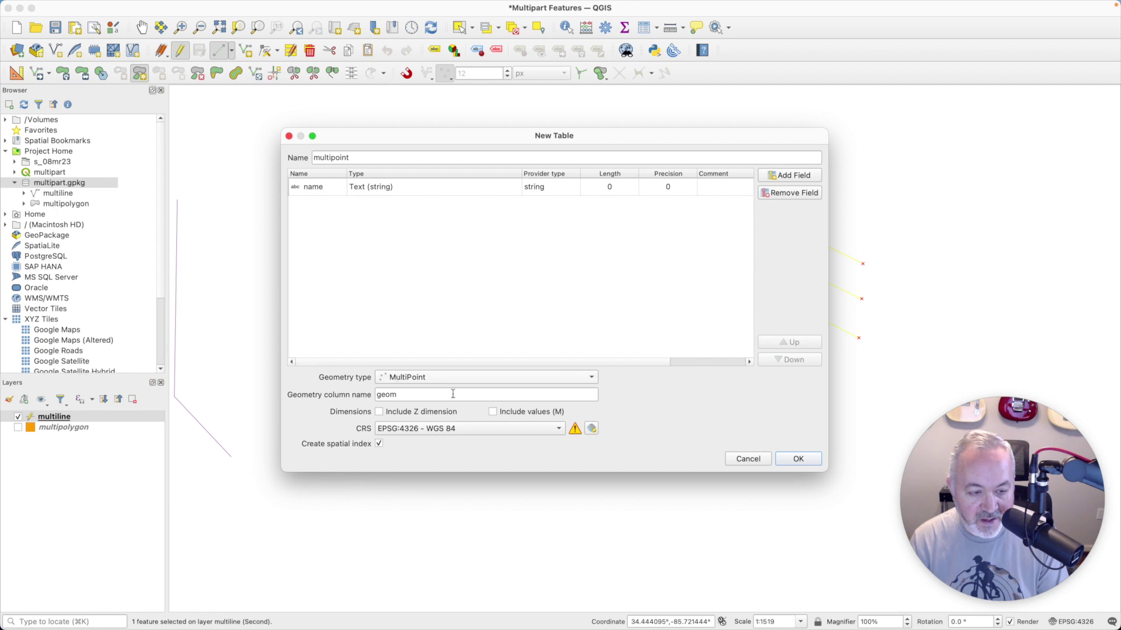
{"action": "left_click", "coordinate": [807, 459]}
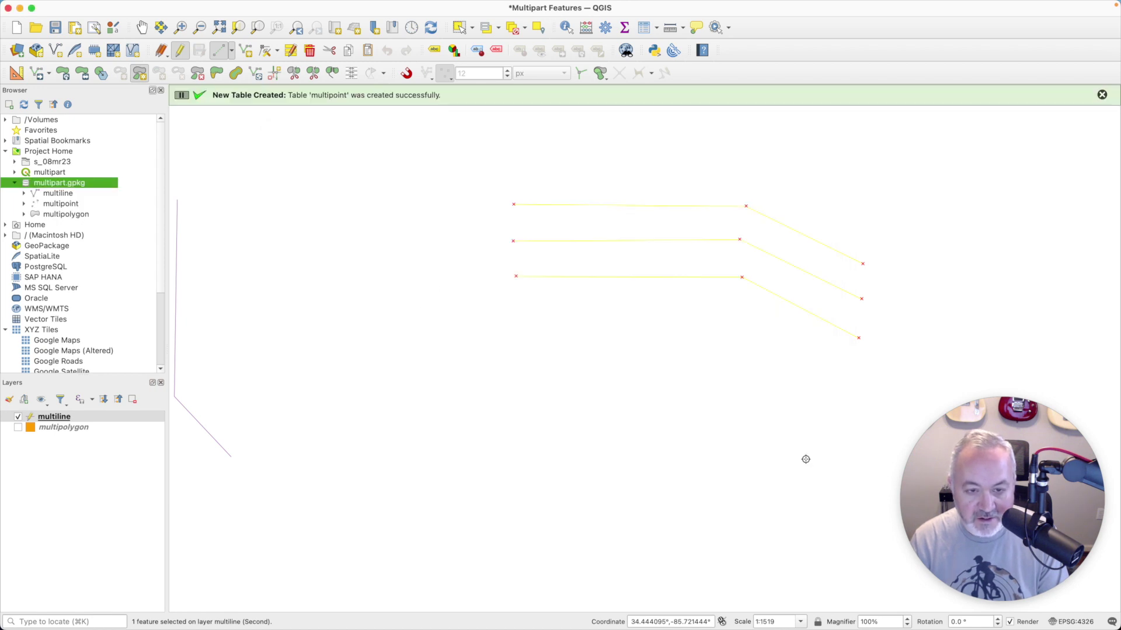
Hide the multiline layer and end its editing, and load the multipoint table into the project
{"action": "left_click", "coordinate": [19, 416]}
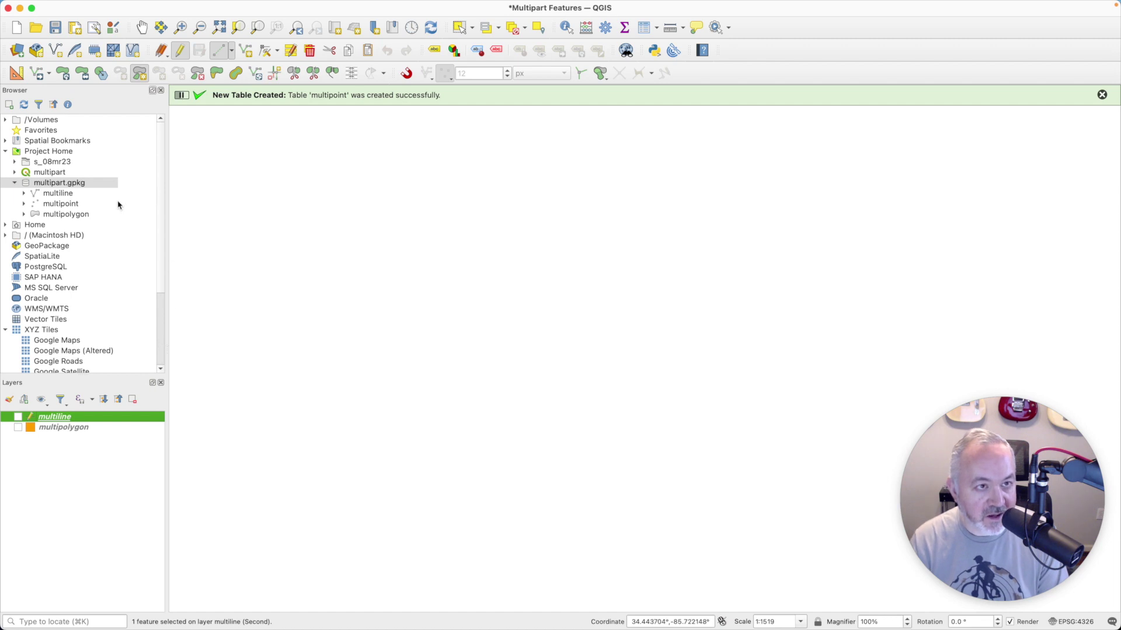
{"action": "left_click", "coordinate": [179, 50]}
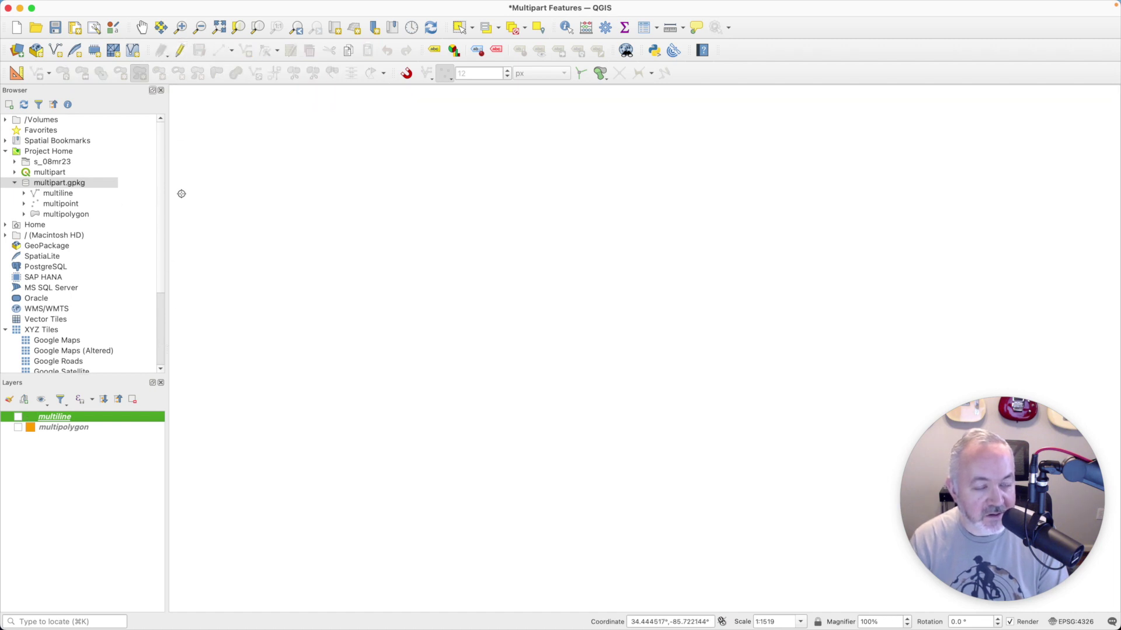
{"action": "left_click", "coordinate": [58, 195]}
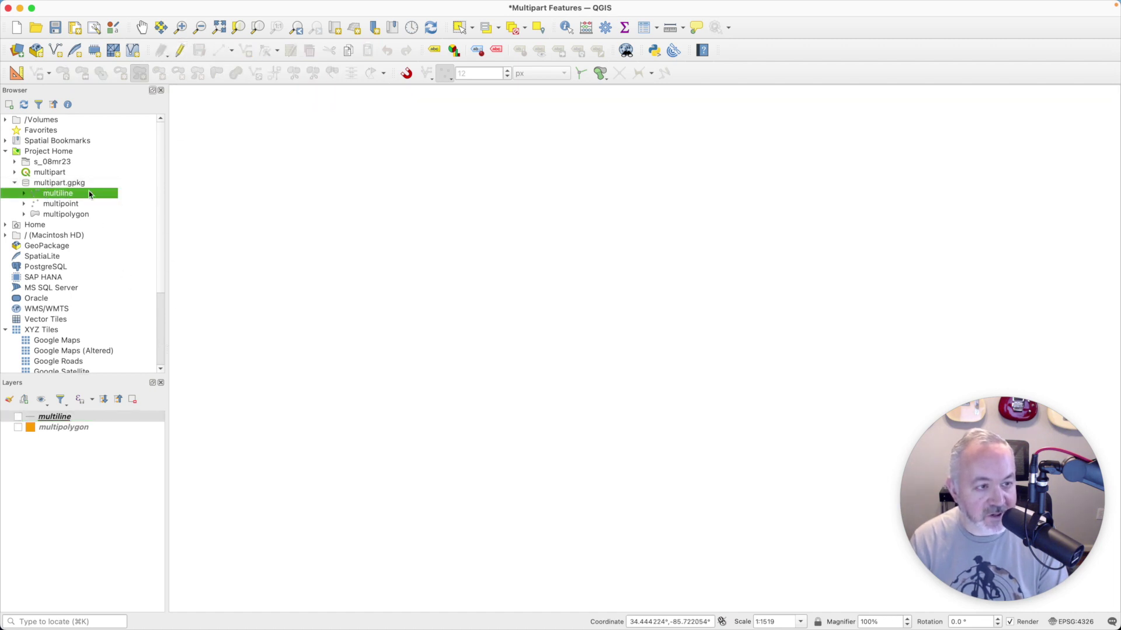
{"action": "left_click", "coordinate": [67, 205]}
{"action": "double_click", "coordinate": [73, 205]}
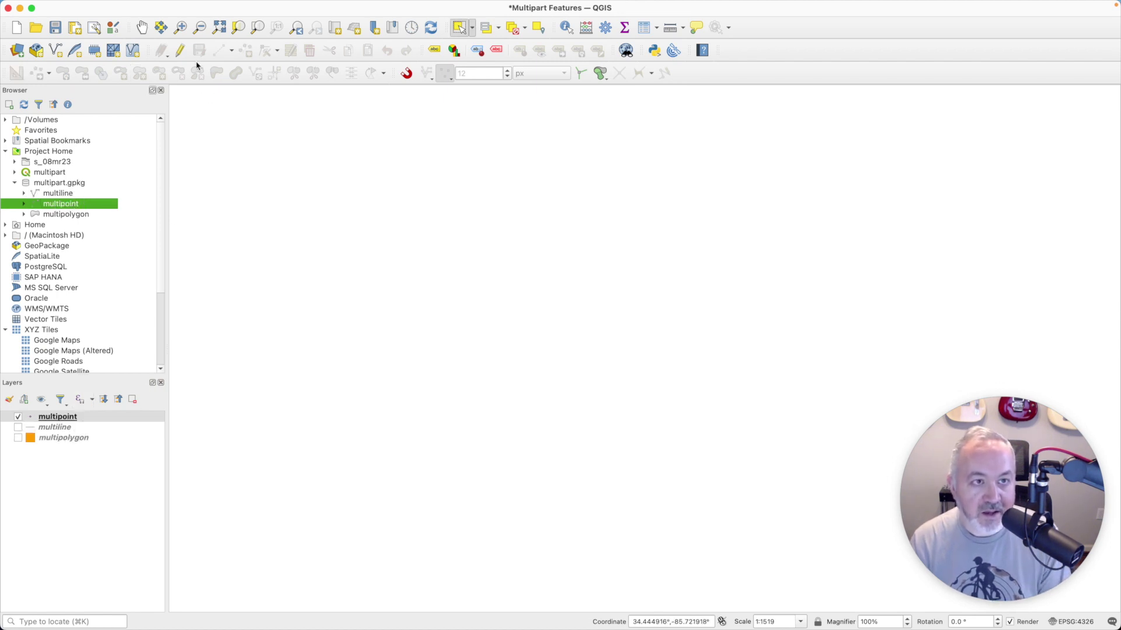
Start editing the multipoint layer and place a single point feature with the name First
{"action": "left_click", "coordinate": [177, 52]}
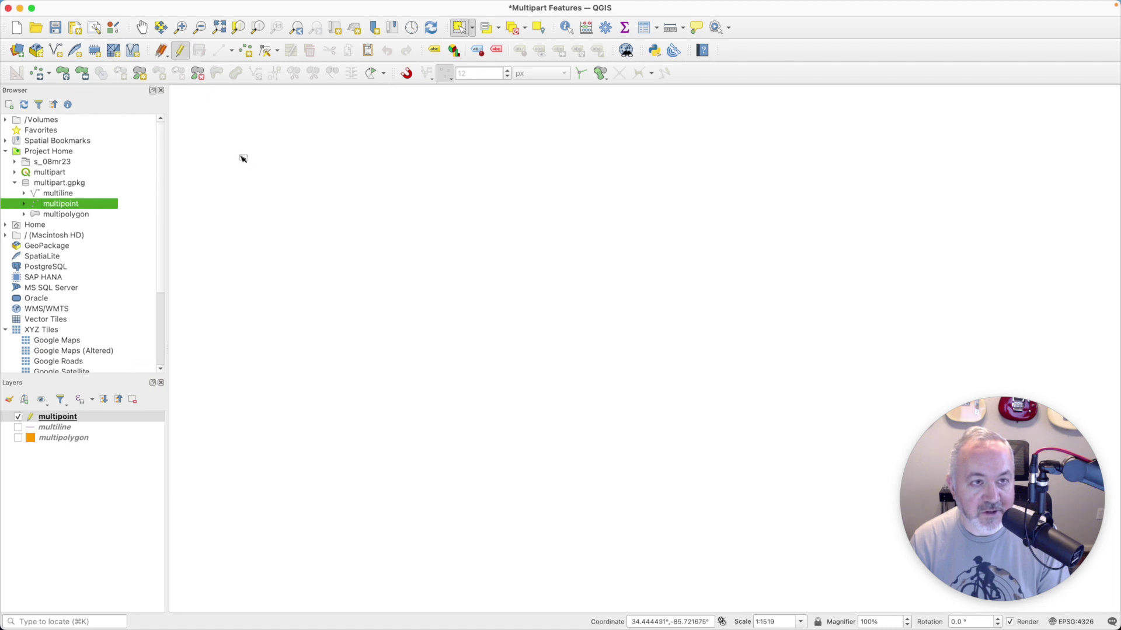
{"action": "key", "text": "ctrl+period"}
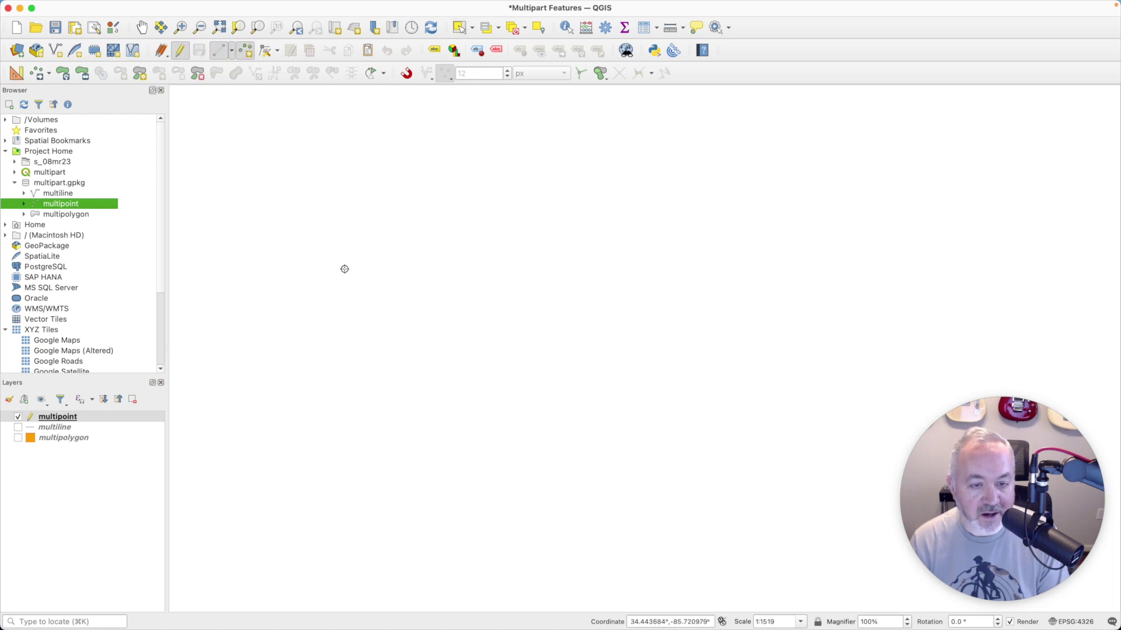
{"action": "left_click", "coordinate": [344, 272]}
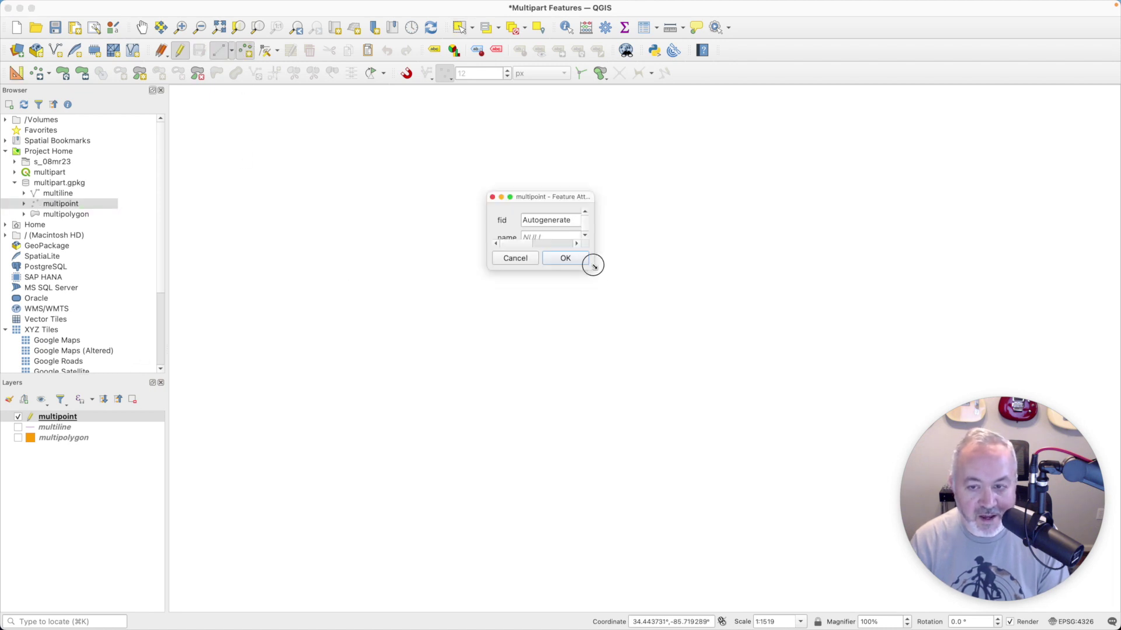
{"action": "left_click_drag", "start_coordinate": [593, 265], "coordinate": [658, 323]}
{"action": "left_click", "coordinate": [572, 236]}
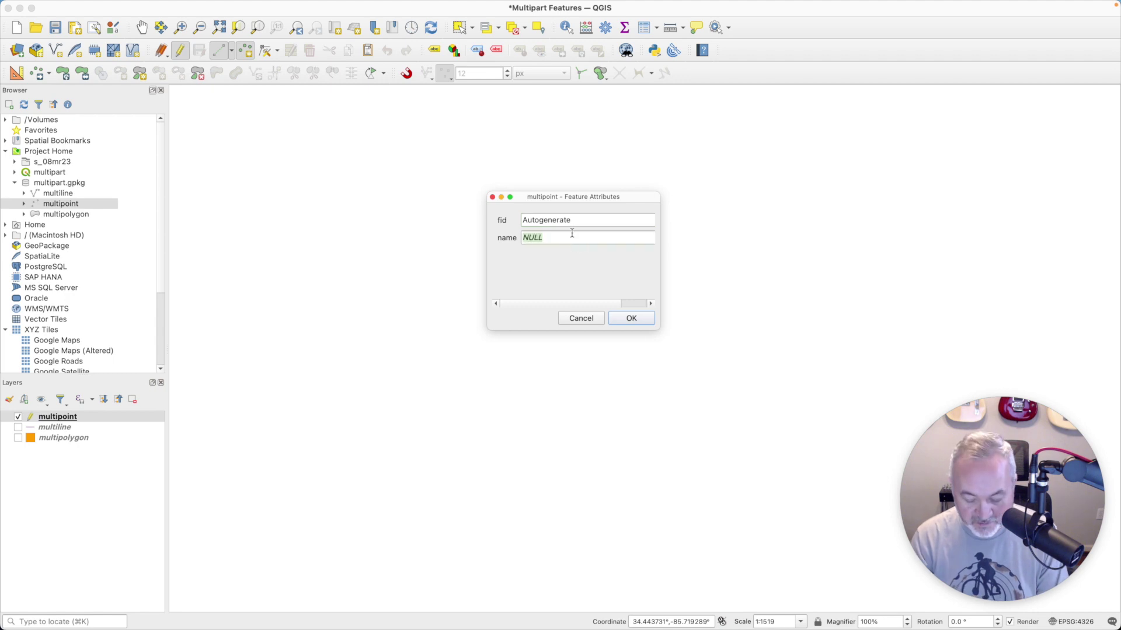
{"action": "type", "text": "First"}
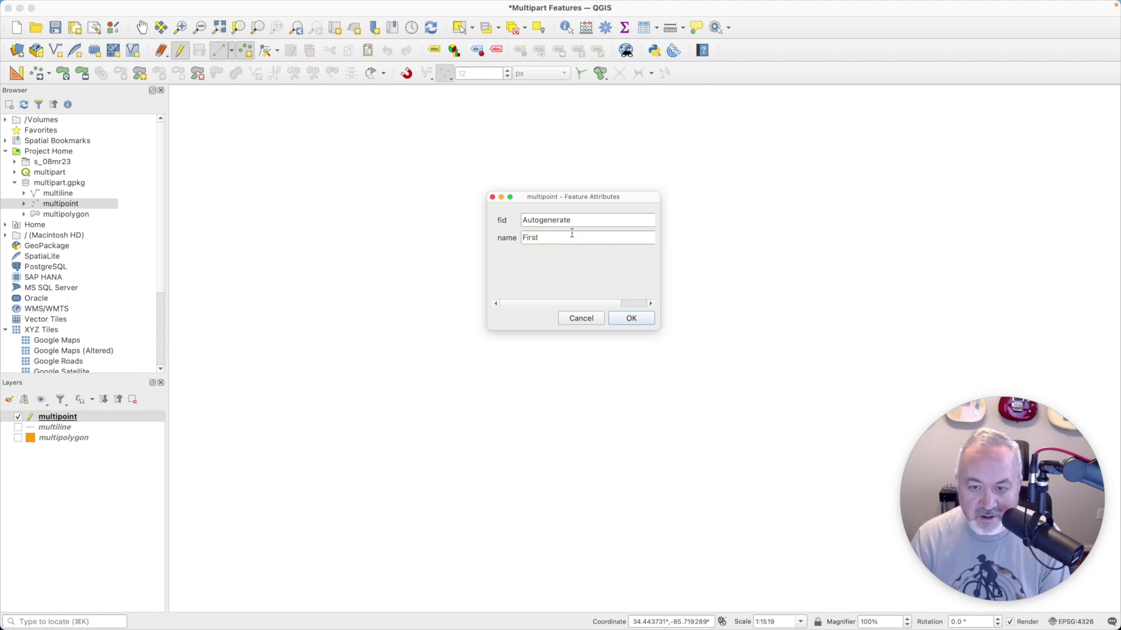
{"action": "left_click", "coordinate": [628, 318]}
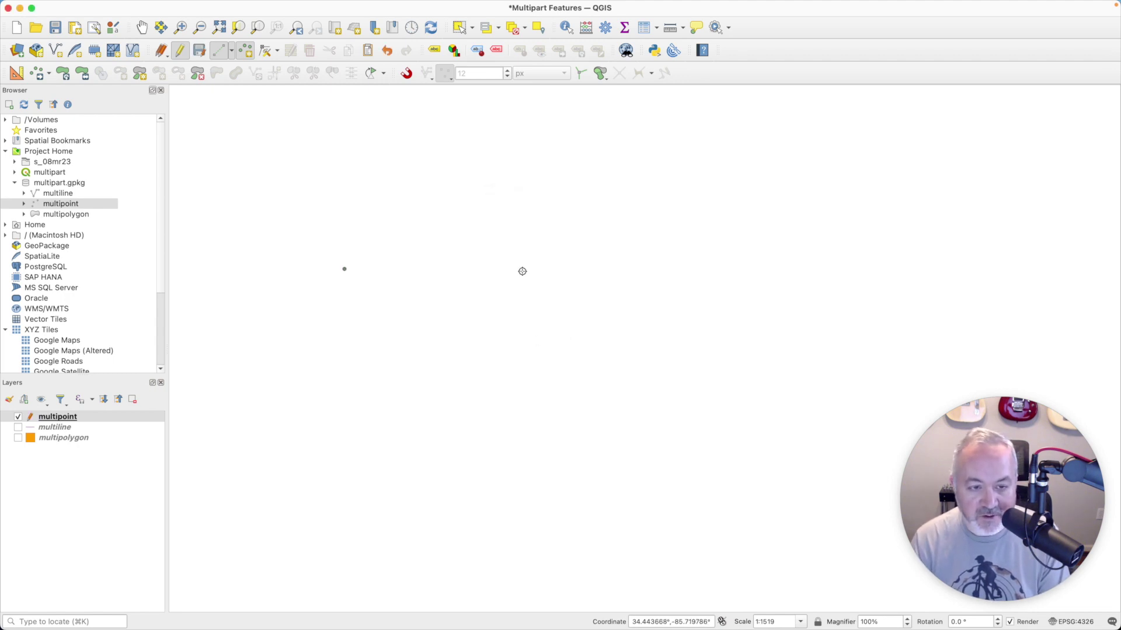
Place another point feature a short distance east of the First one, with the name Second
{"action": "left_click", "coordinate": [523, 276]}
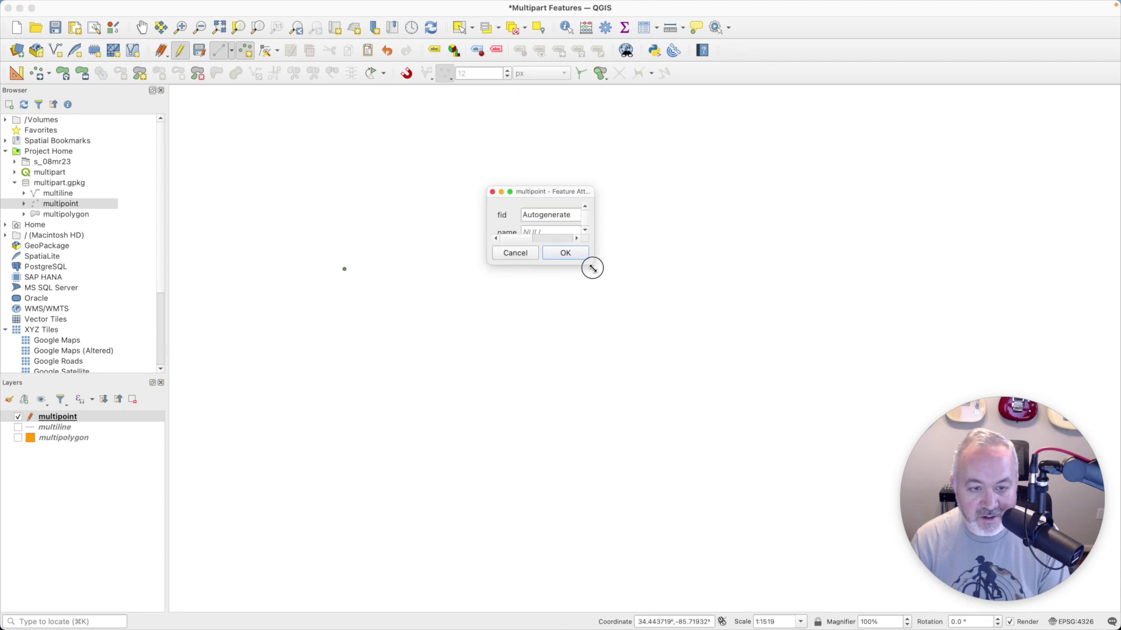
{"action": "left_click", "coordinate": [564, 235]}
{"action": "type", "text": "Second"}
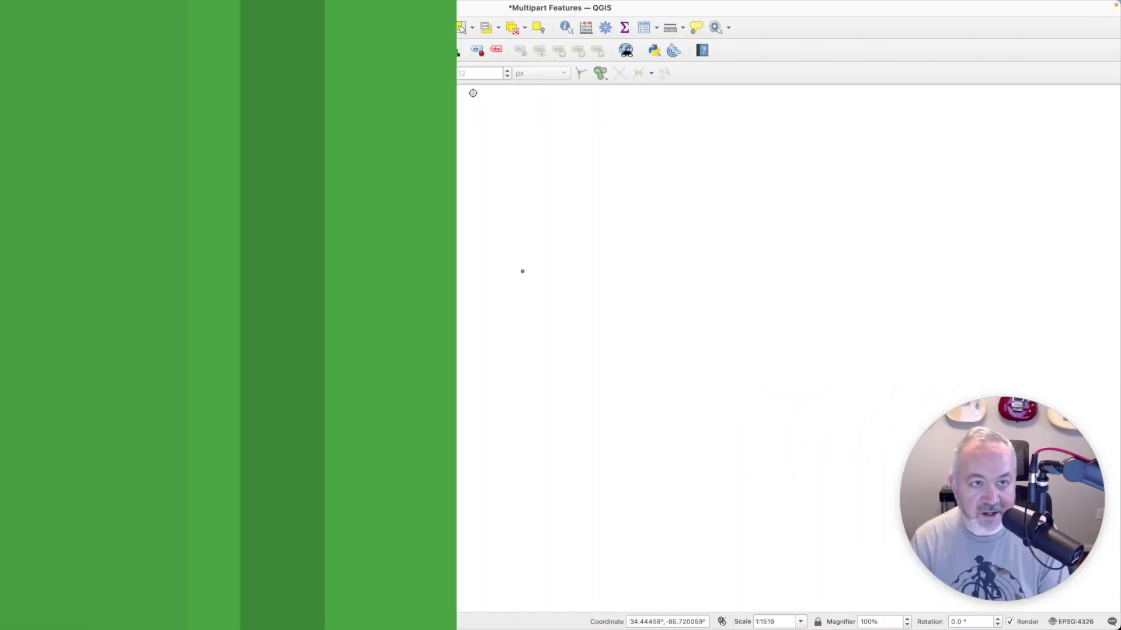
Add eight point parts to the Second feature to form a three-by-three grid, and save and end the layer edits
{"action": "left_click", "coordinate": [460, 31]}
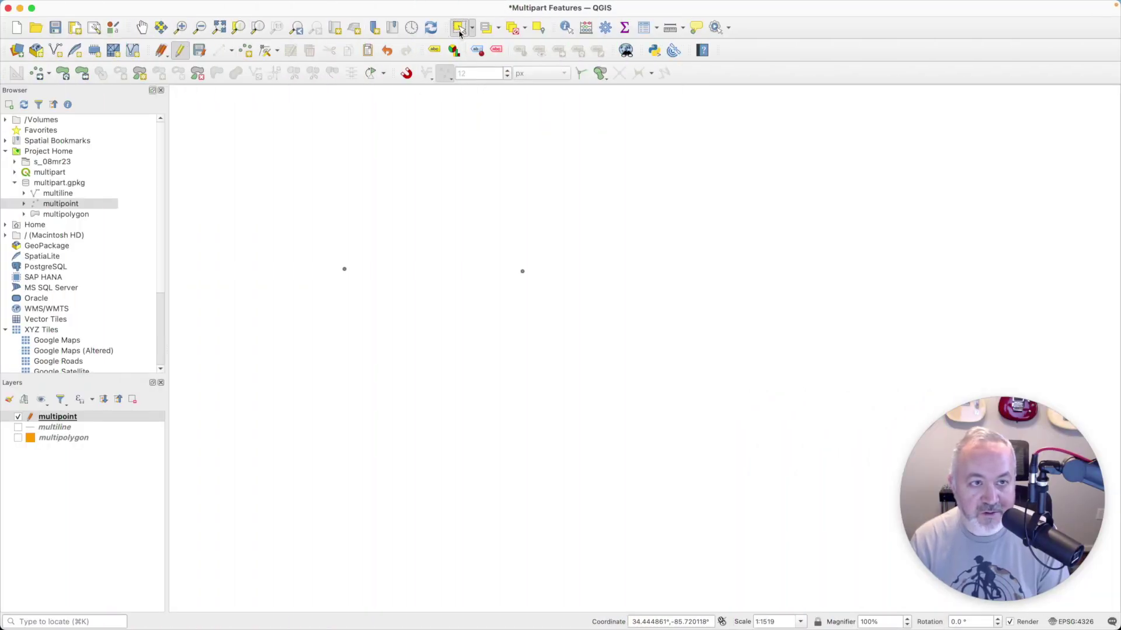
{"action": "left_click", "coordinate": [524, 273]}
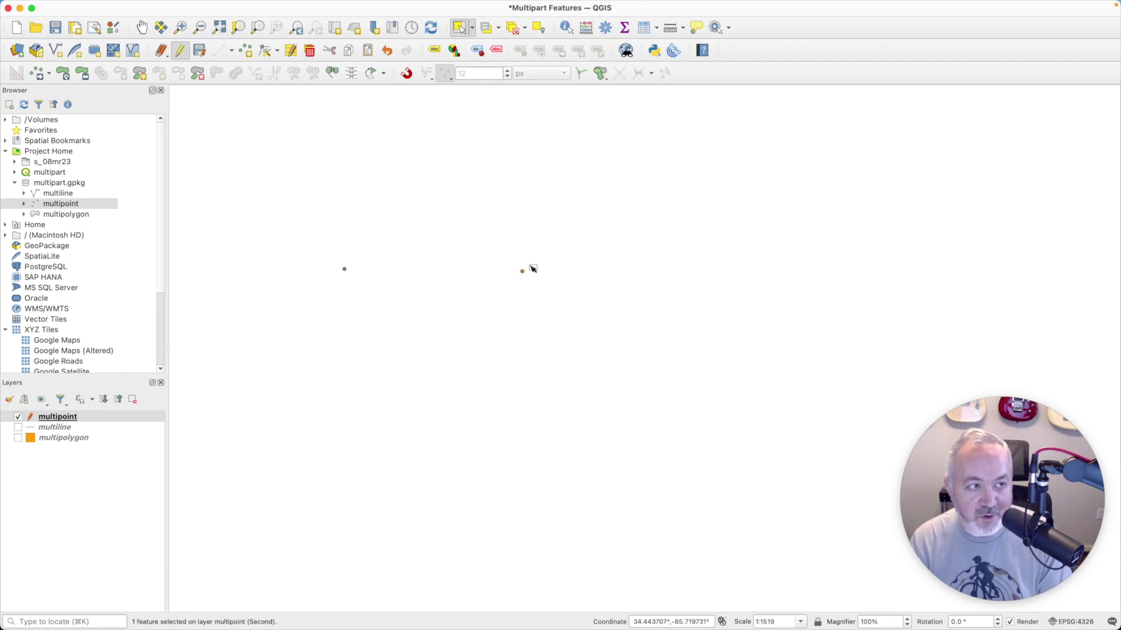
{"action": "left_click", "coordinate": [145, 79]}
{"action": "left_click", "coordinate": [545, 270]}
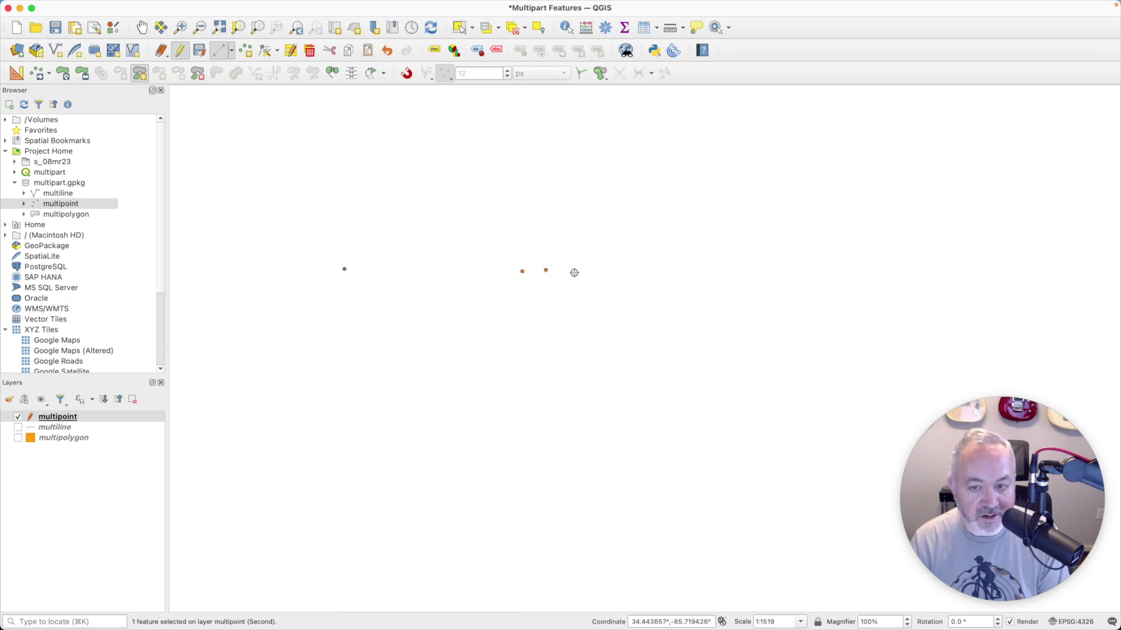
{"action": "left_click", "coordinate": [570, 271]}
{"action": "left_click", "coordinate": [571, 292]}
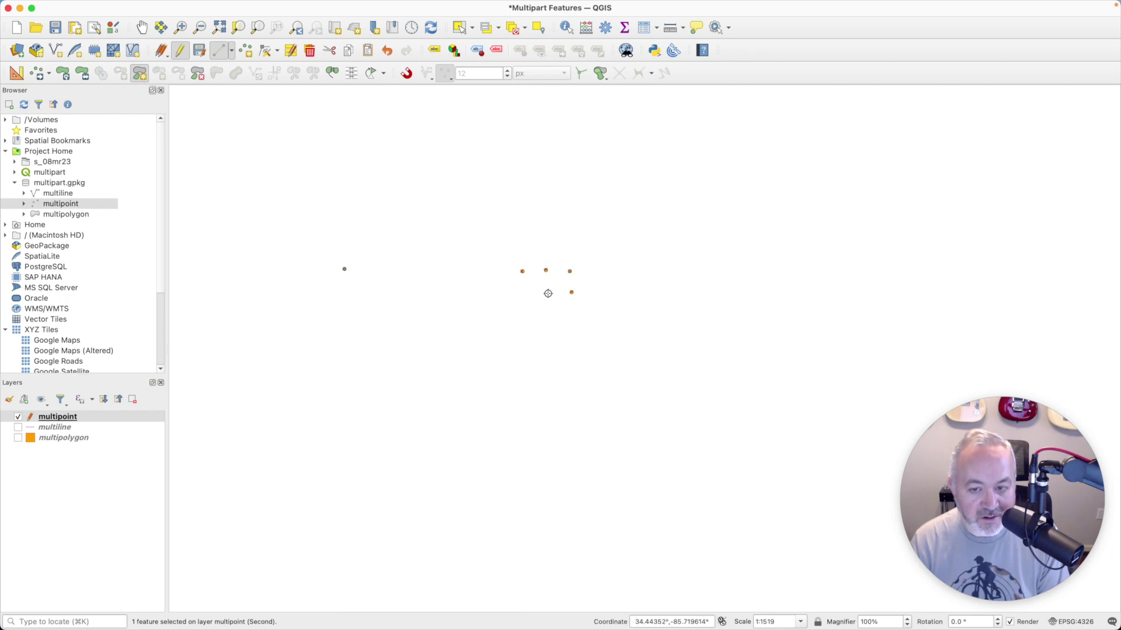
{"action": "left_click", "coordinate": [548, 293]}
{"action": "left_click", "coordinate": [521, 292]}
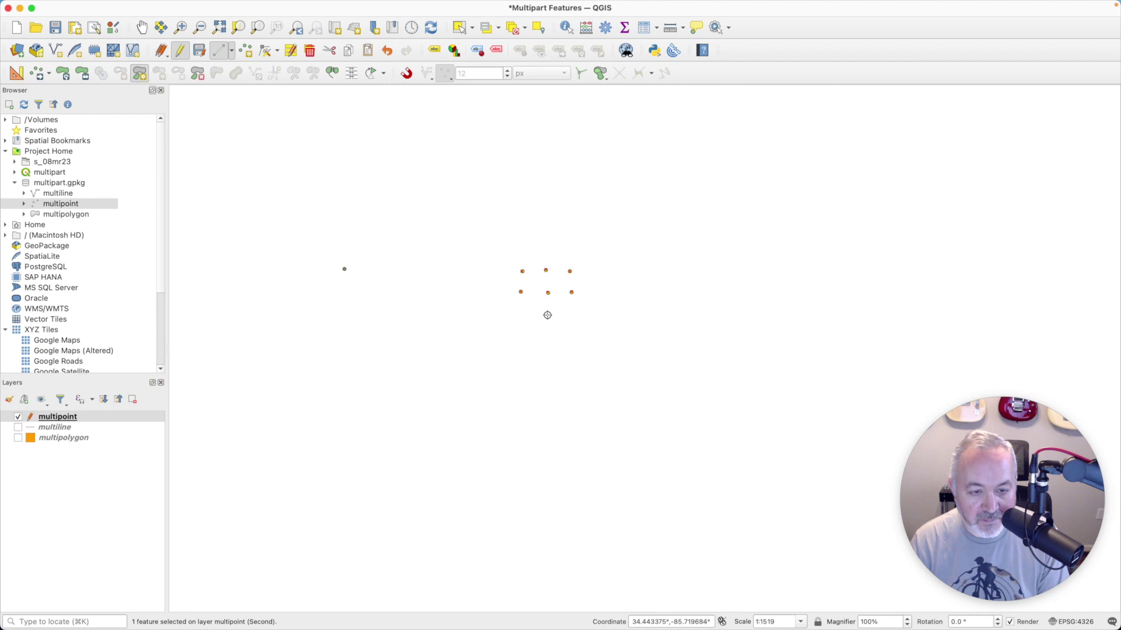
{"action": "left_click", "coordinate": [547, 315]}
{"action": "left_click", "coordinate": [577, 318]}
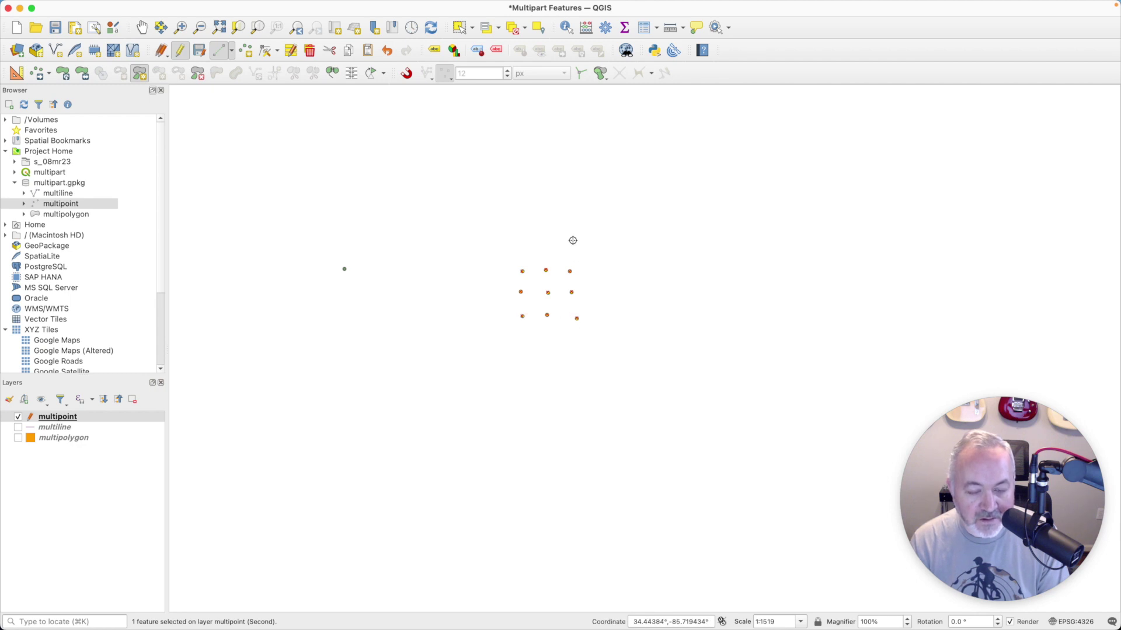
{"action": "left_click", "coordinate": [200, 52]}
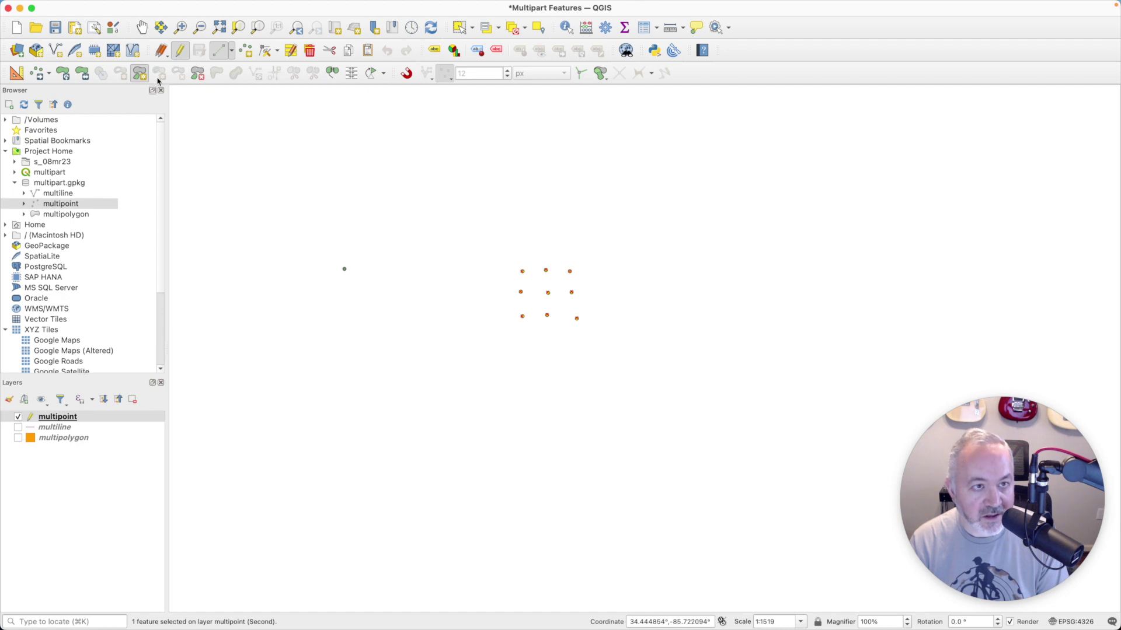
{"action": "left_click", "coordinate": [162, 50]}
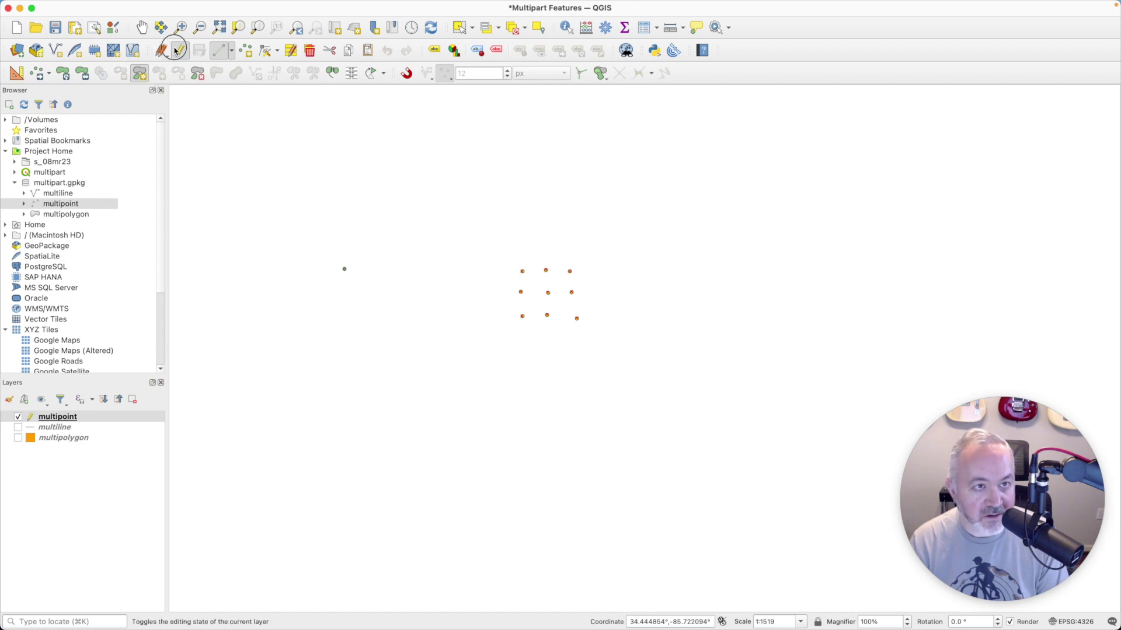
Open the multipoint attribute table docked below the map and select the First and Second records in turn
{"action": "right_click", "coordinate": [94, 416]}
{"action": "left_click", "coordinate": [185, 277]}
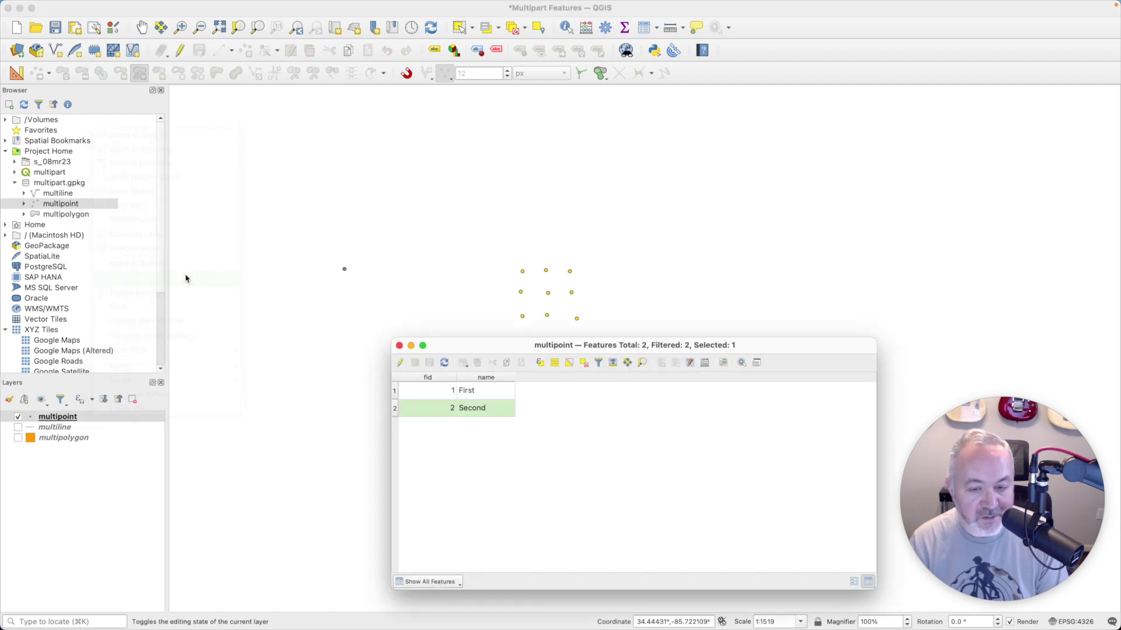
{"action": "left_click", "coordinate": [757, 362]}
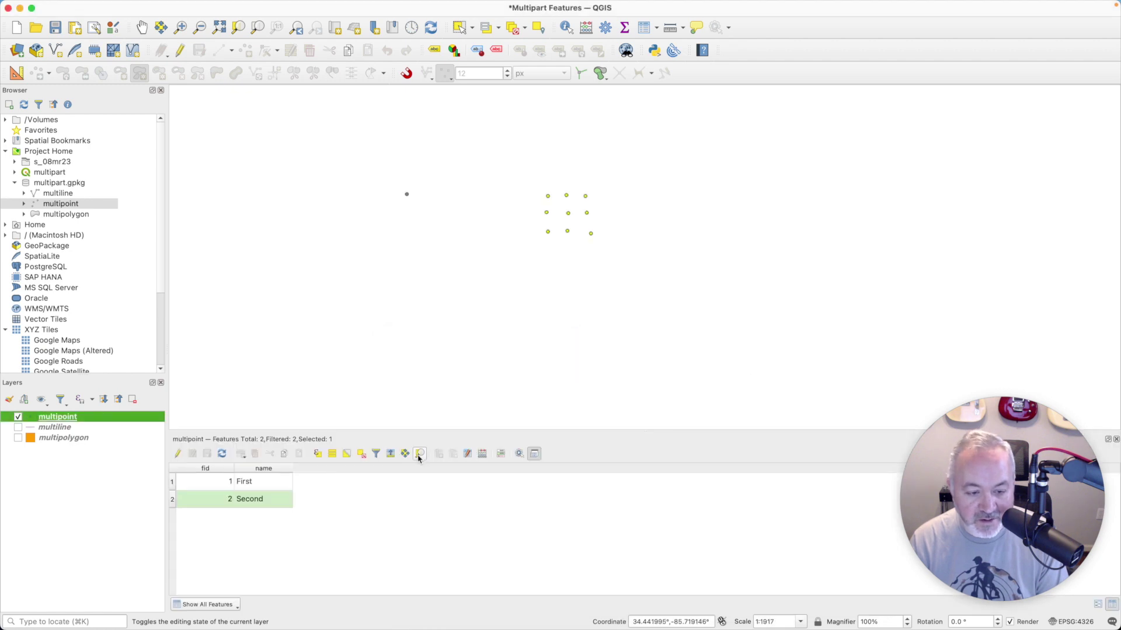
{"action": "left_click", "coordinate": [174, 483]}
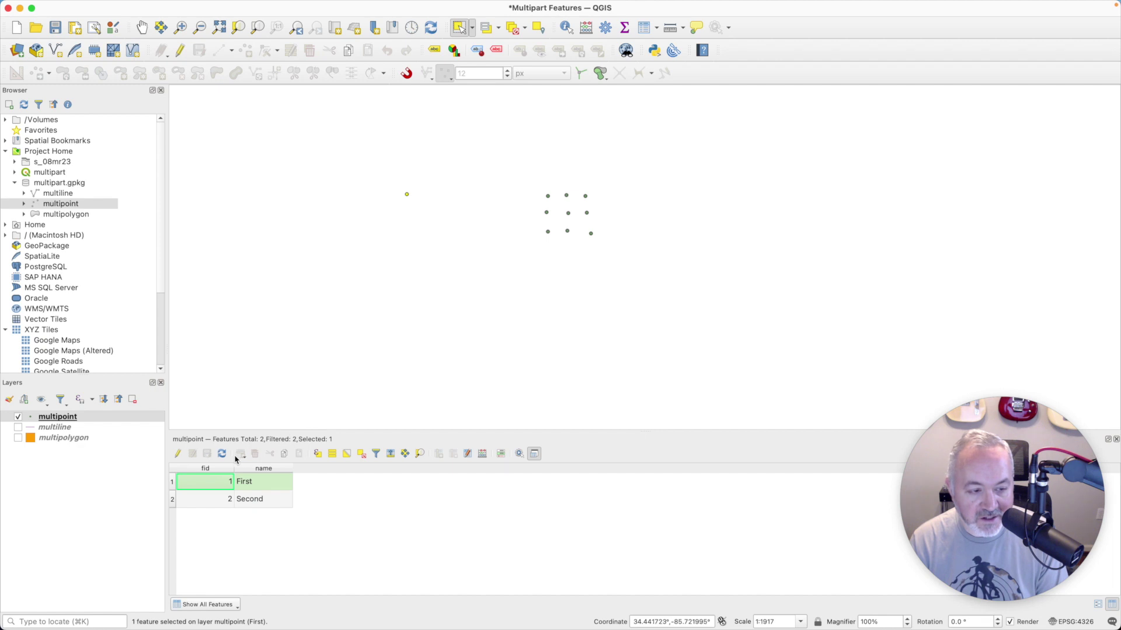
{"action": "left_click", "coordinate": [173, 500]}
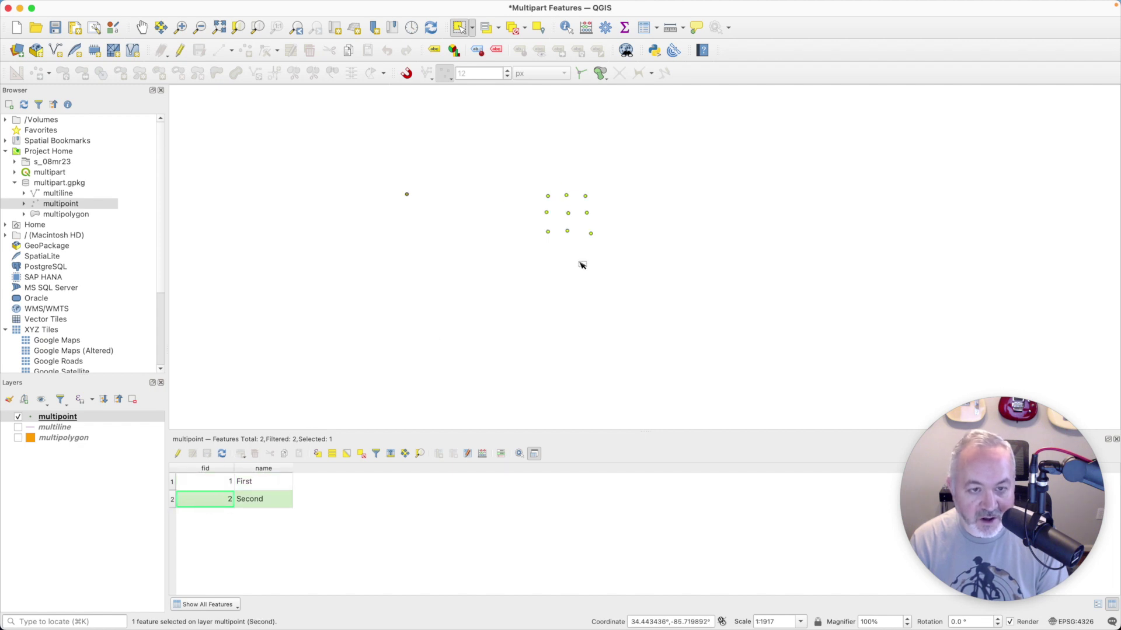
Set the multipoint marker size to 8 millimeters and select the First and Second records in turn to compare their parts
{"action": "double_click", "coordinate": [100, 422]}
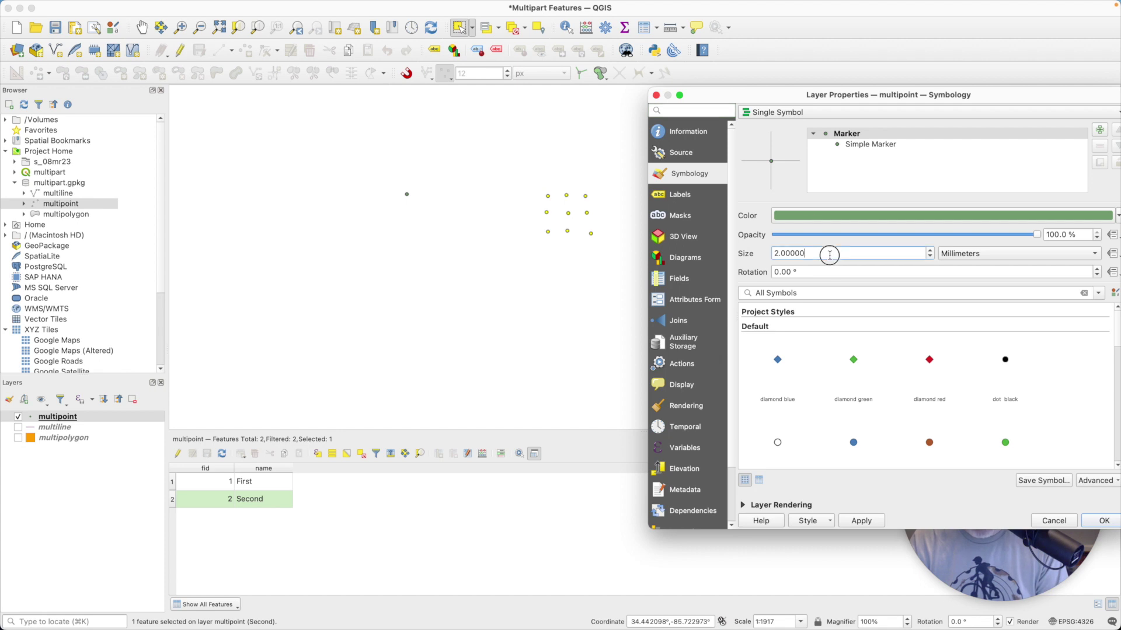
{"action": "double_click", "coordinate": [829, 255]}
{"action": "type", "text": "8"}
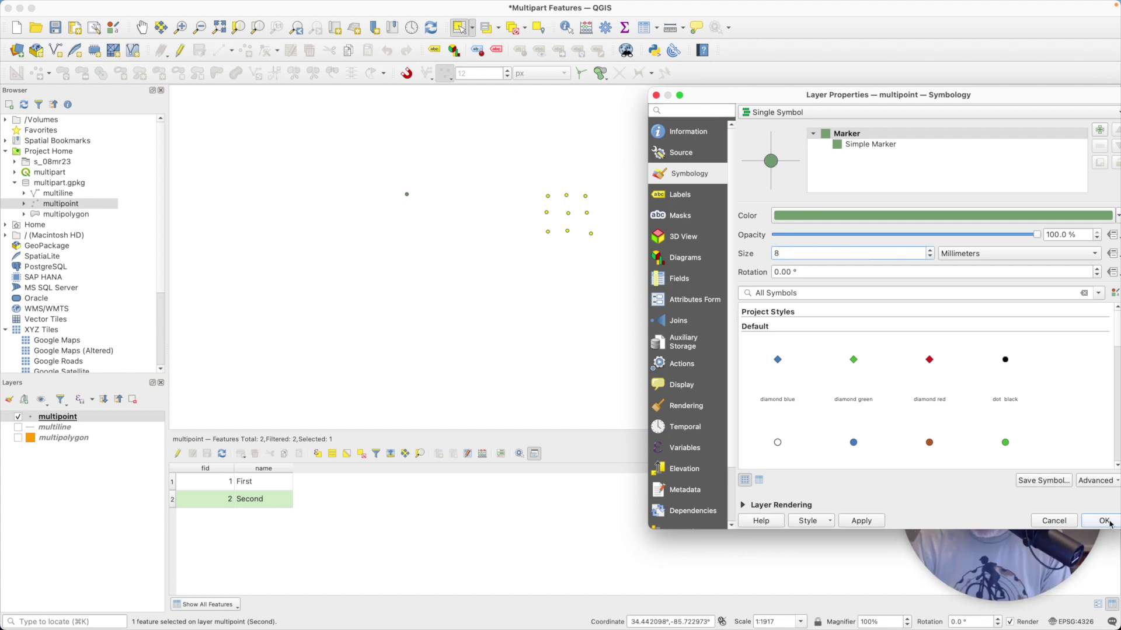
{"action": "left_click", "coordinate": [1105, 521]}
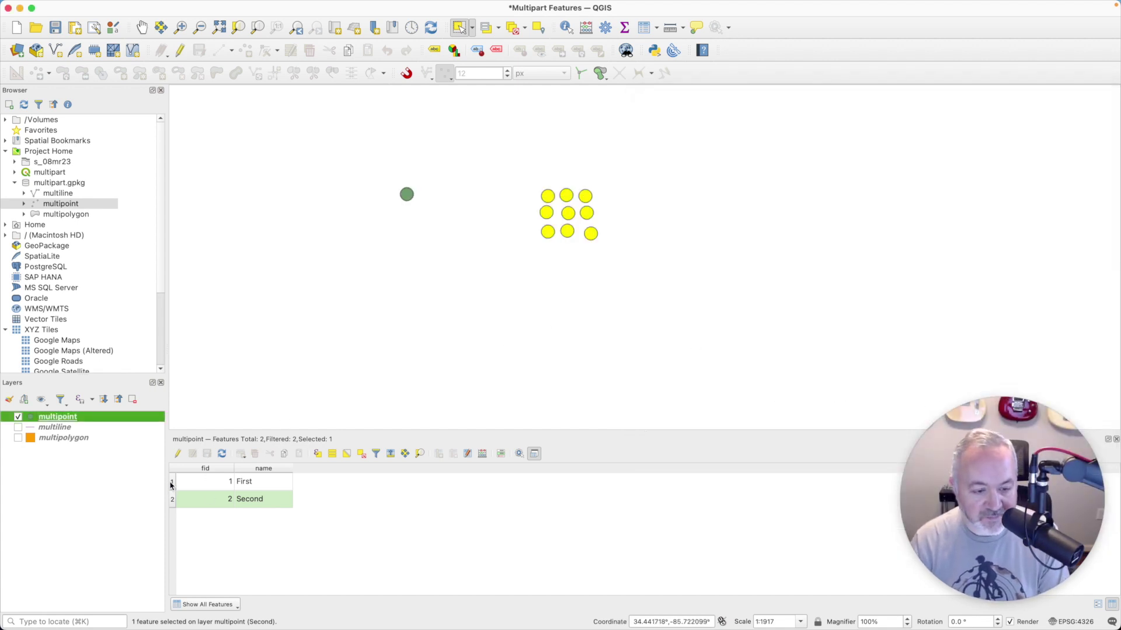
{"action": "left_click", "coordinate": [172, 482]}
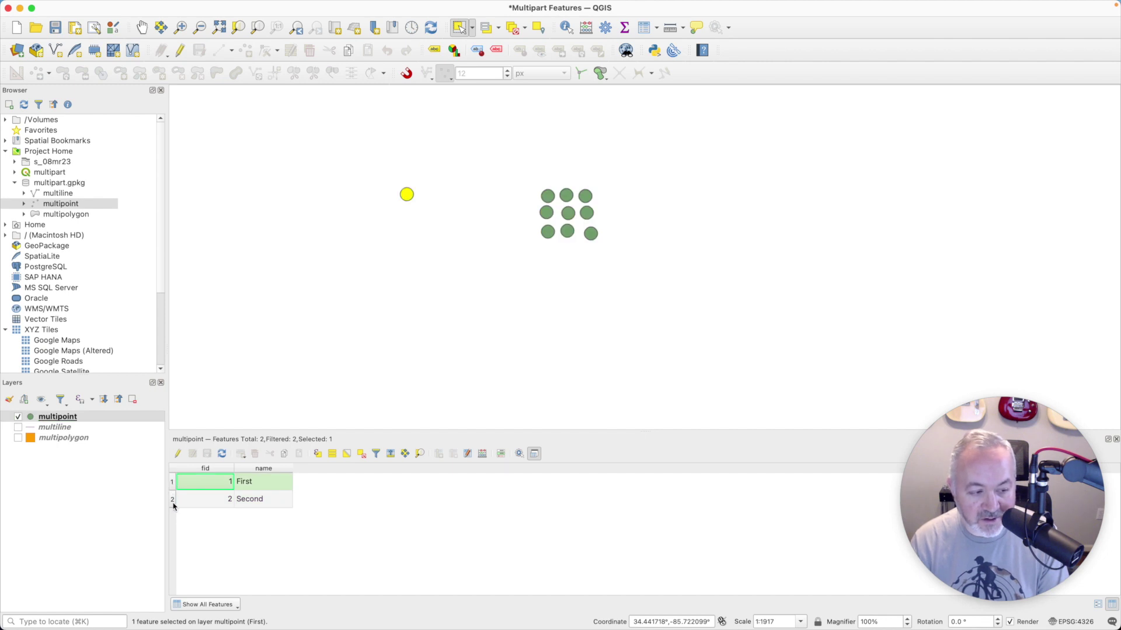
{"action": "left_click", "coordinate": [172, 500]}
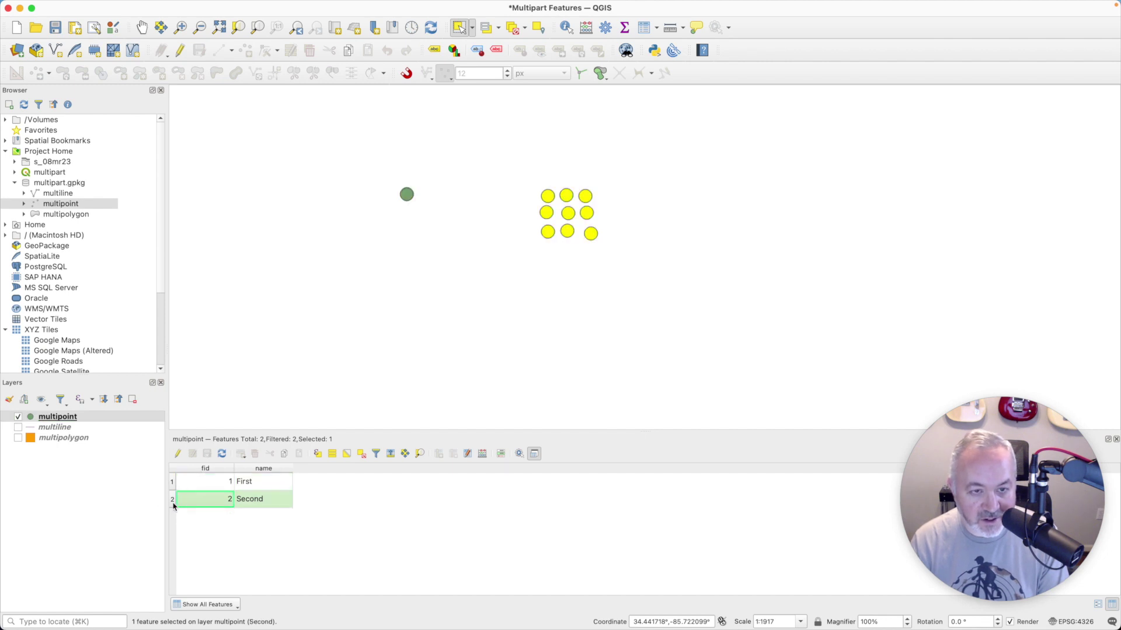
{"action": "left_click", "coordinate": [482, 456]}
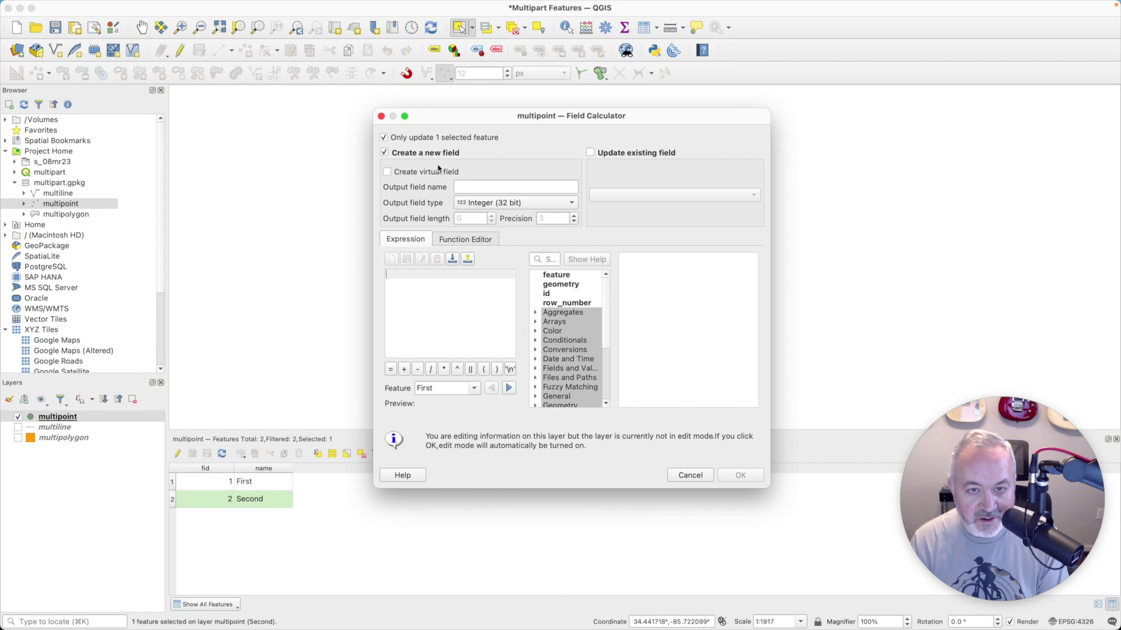
{"action": "left_click", "coordinate": [387, 172]}
{"action": "type", "text": "num_geometries"}
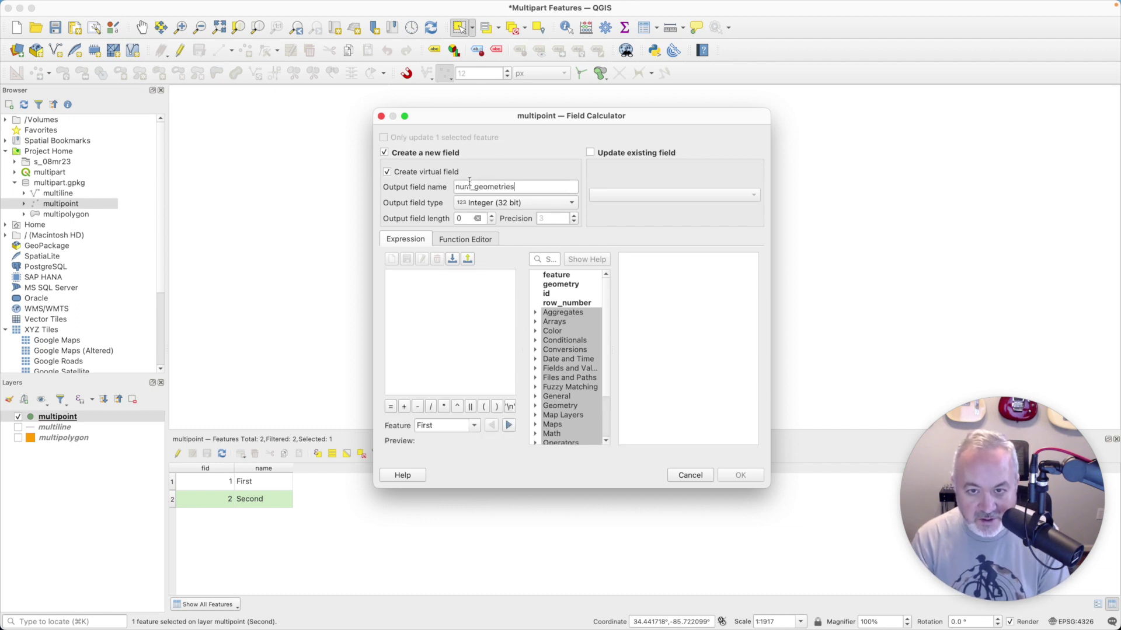
{"action": "left_click", "coordinate": [433, 313]}
{"action": "type", "text": "num"}
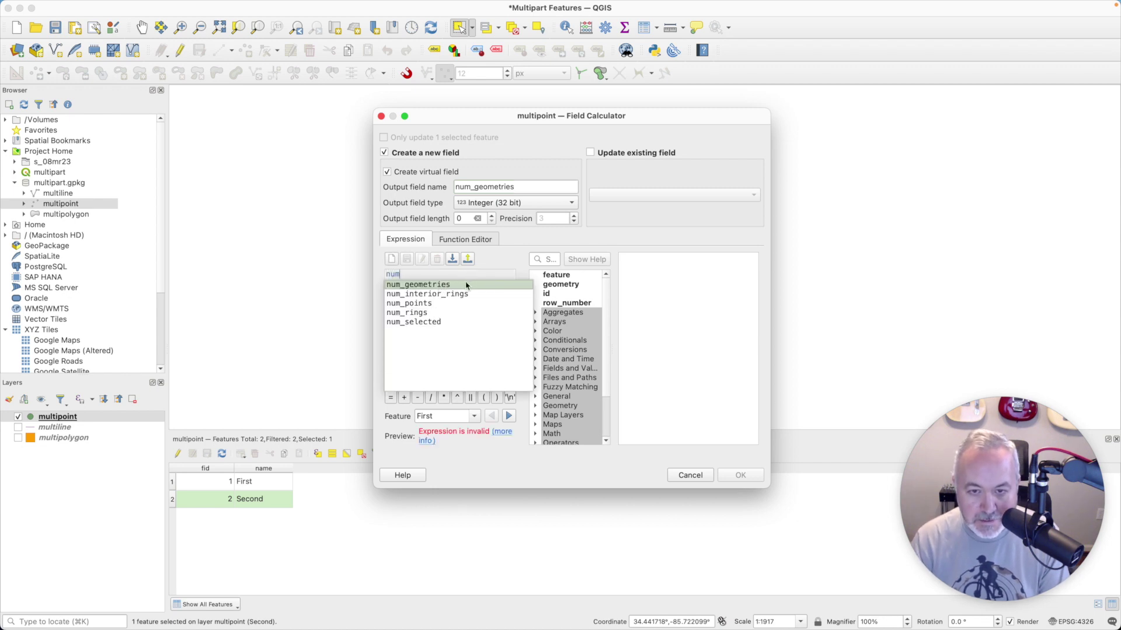
{"action": "double_click", "coordinate": [465, 285]}
{"action": "type", "text": "("}
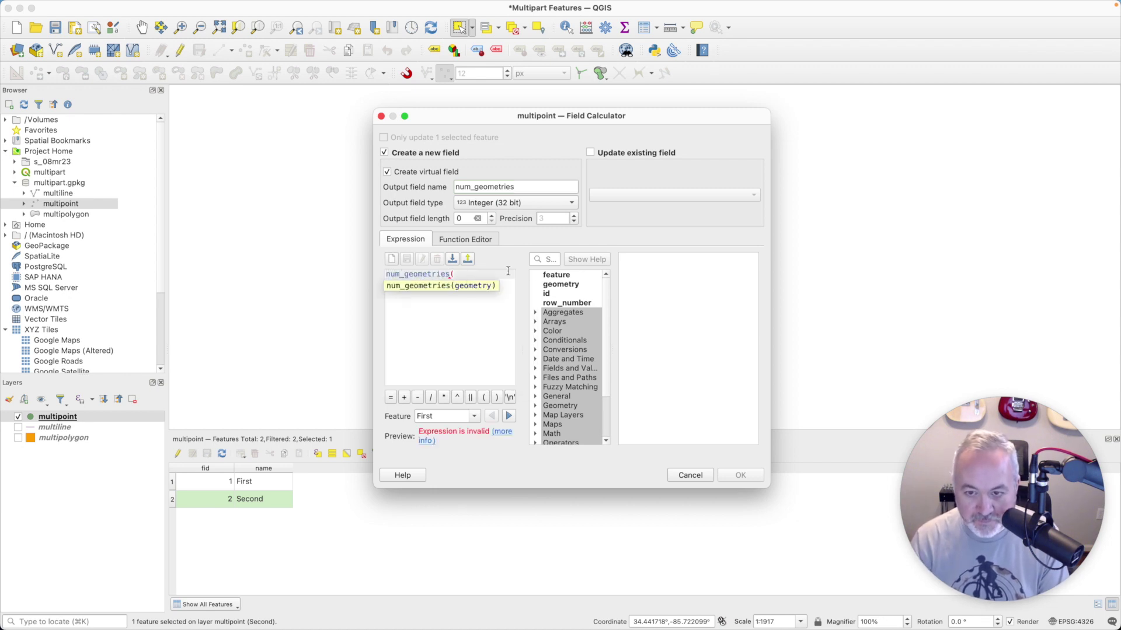
{"action": "double_click", "coordinate": [560, 284]}
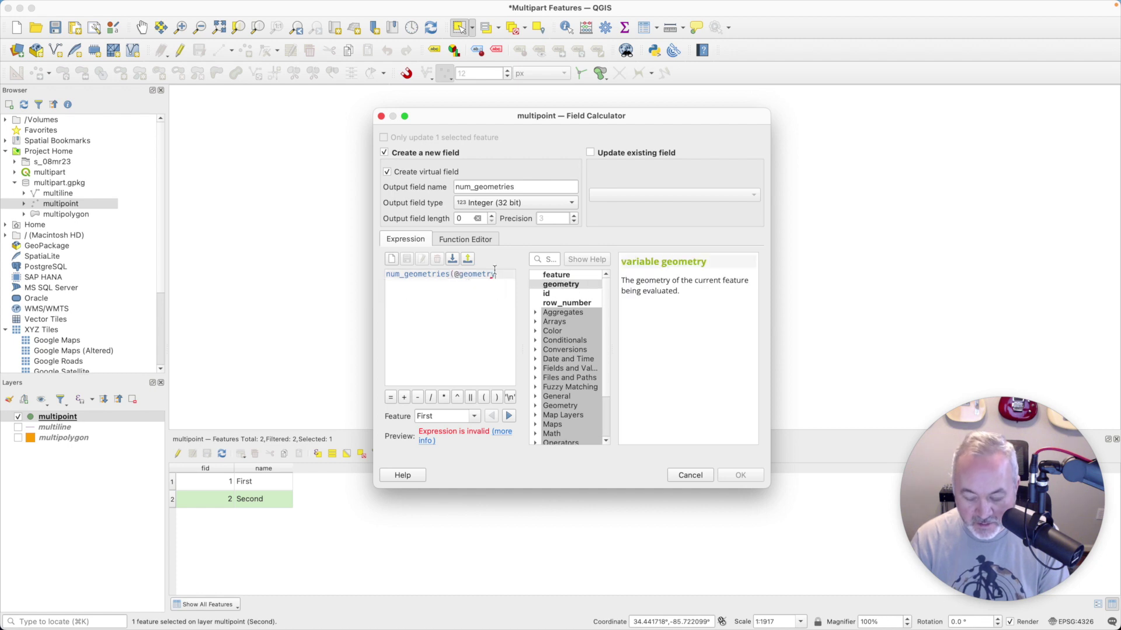
{"action": "type", "text": ")"}
{"action": "left_click", "coordinate": [740, 475]}
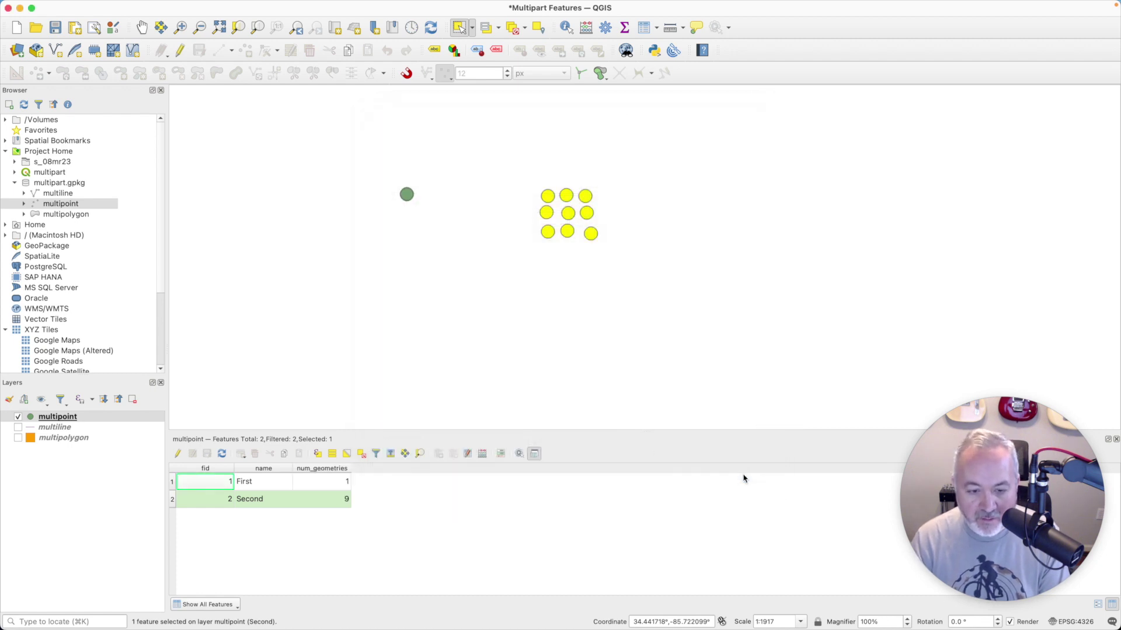
{"action": "left_click", "coordinate": [171, 482]}
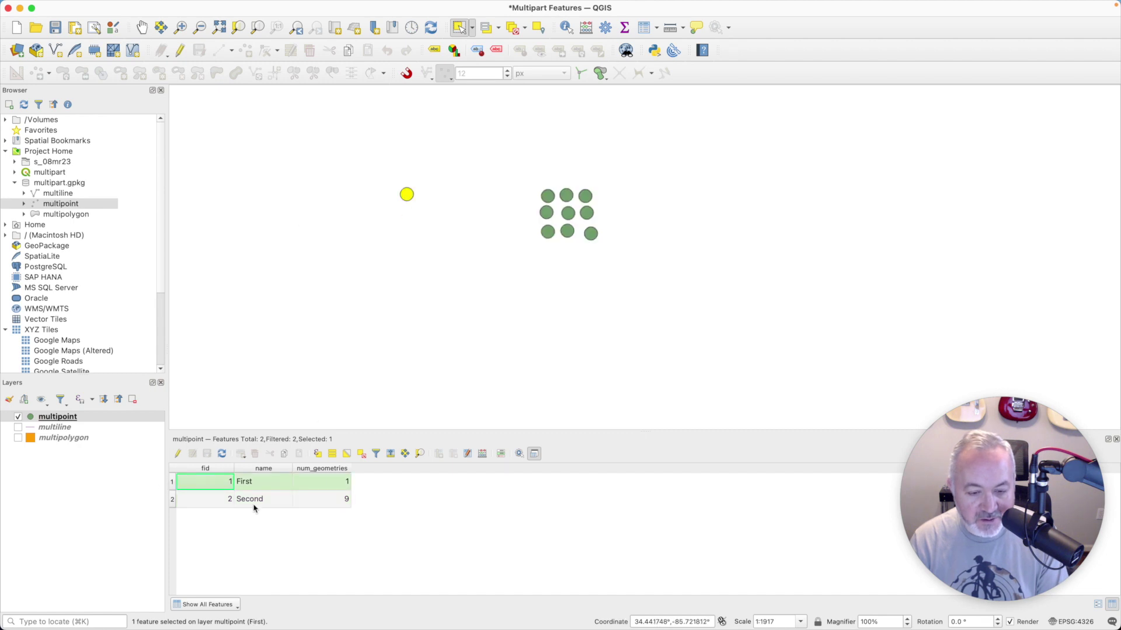
{"action": "left_click", "coordinate": [172, 501]}
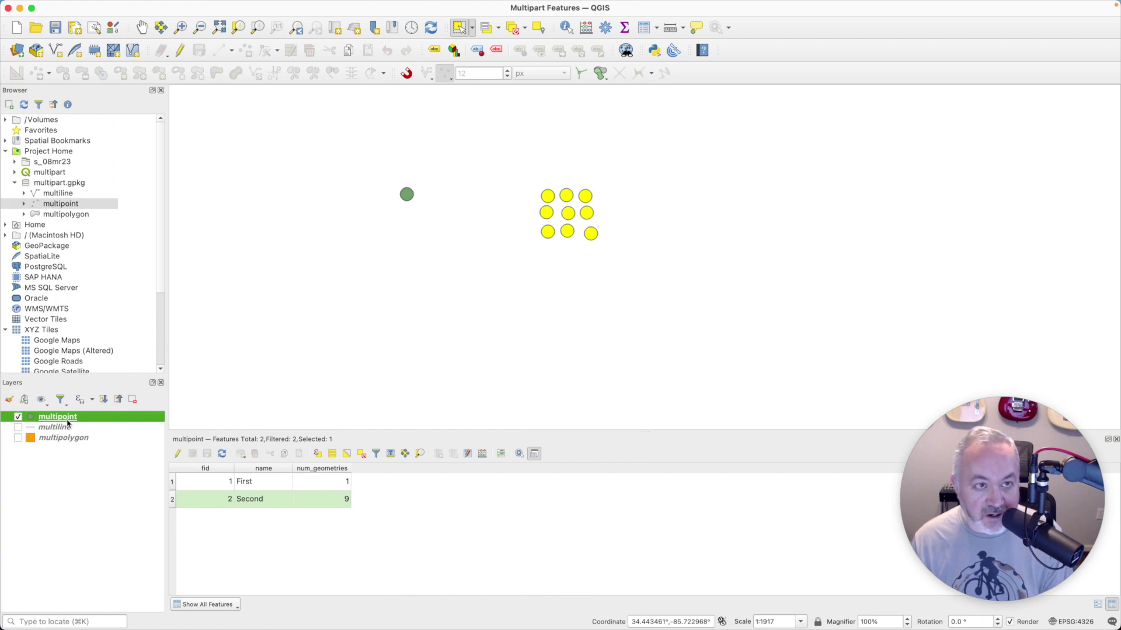
Start editing multipoint and delete the three parts in the lowest row of the Second feature's grid
{"action": "left_click", "coordinate": [179, 52]}
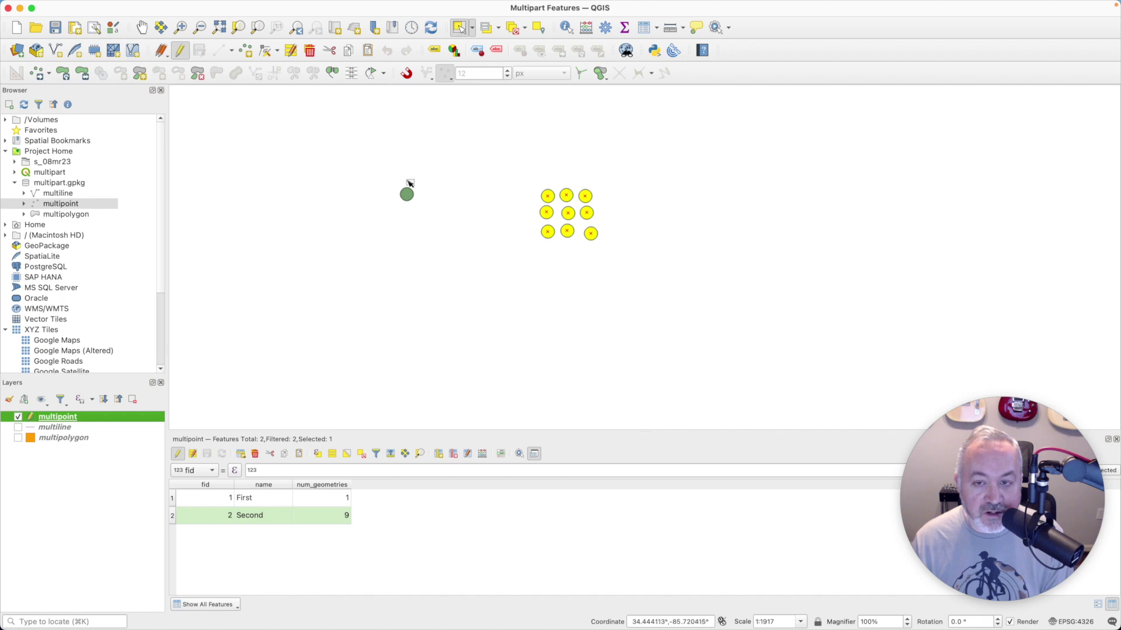
{"action": "left_click", "coordinate": [513, 28]}
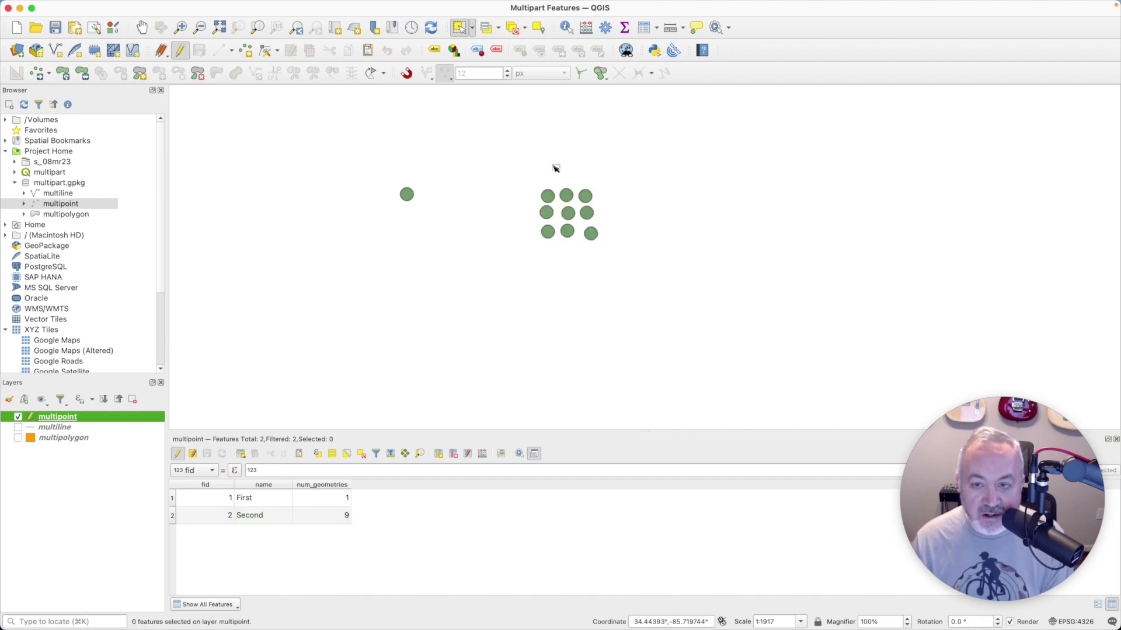
{"action": "left_click", "coordinate": [549, 198]}
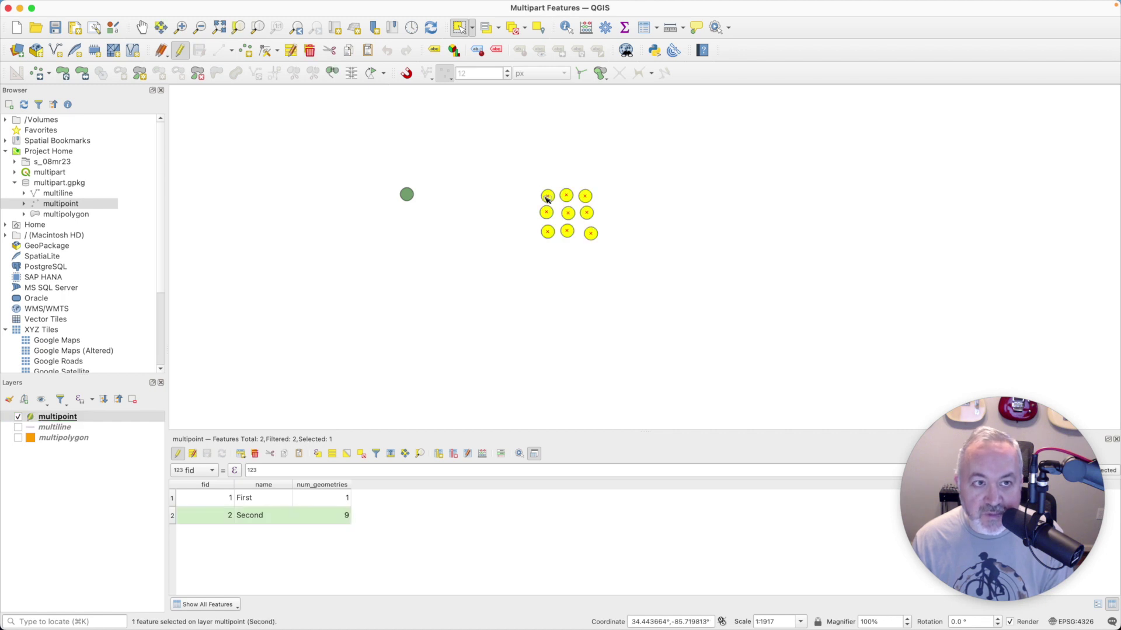
{"action": "left_click", "coordinate": [198, 74]}
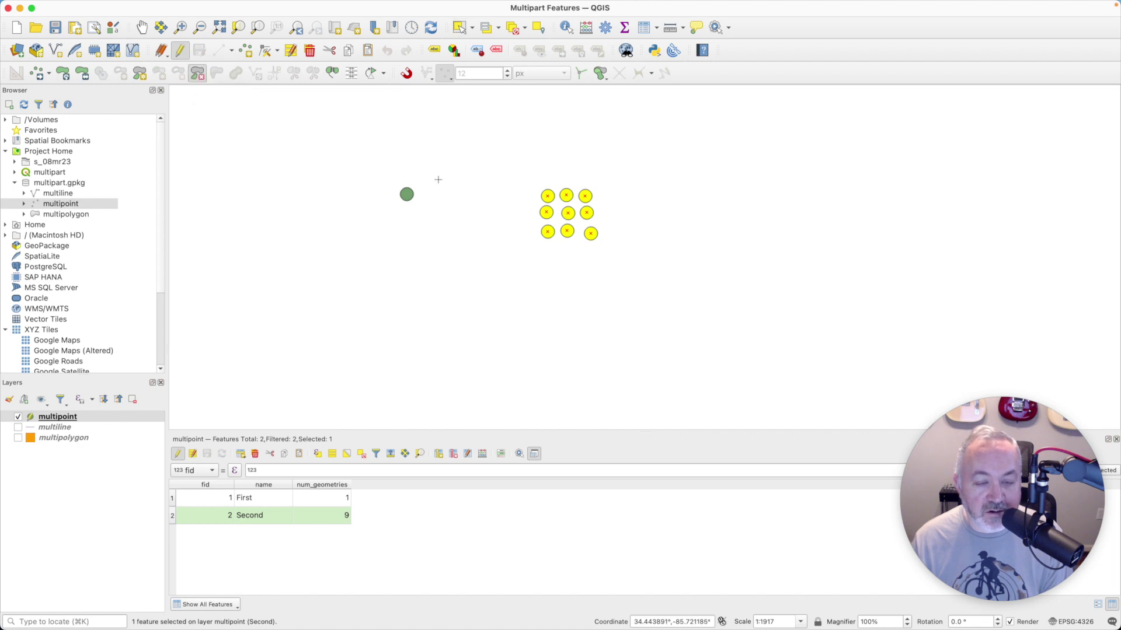
{"action": "left_click", "coordinate": [590, 233]}
{"action": "key", "text": "Delete"}
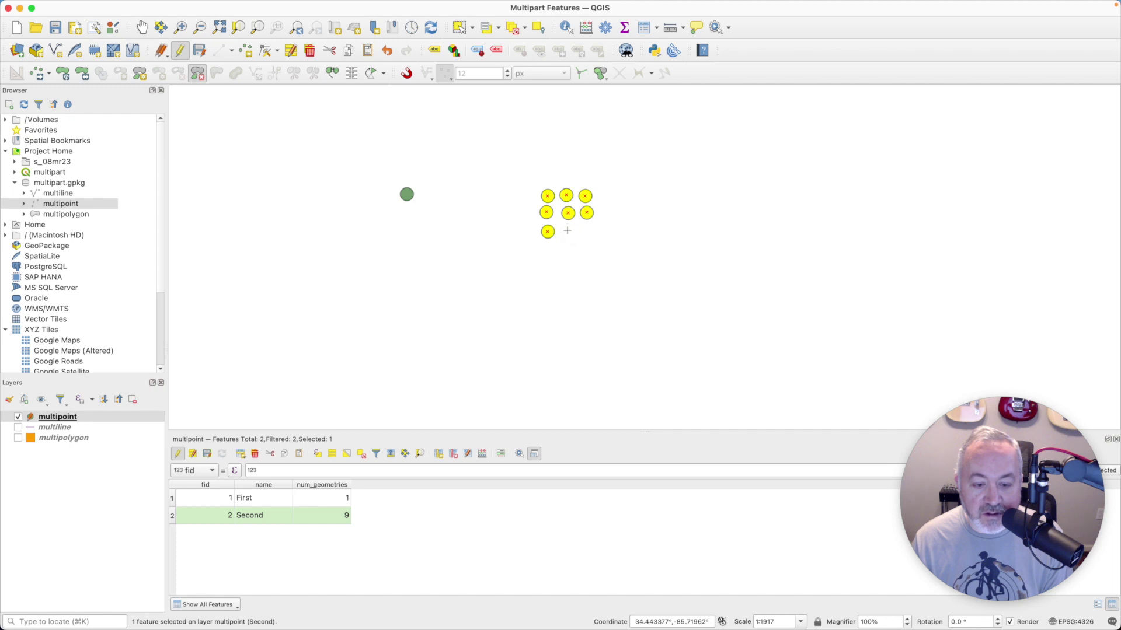
{"action": "key", "text": "Delete"}
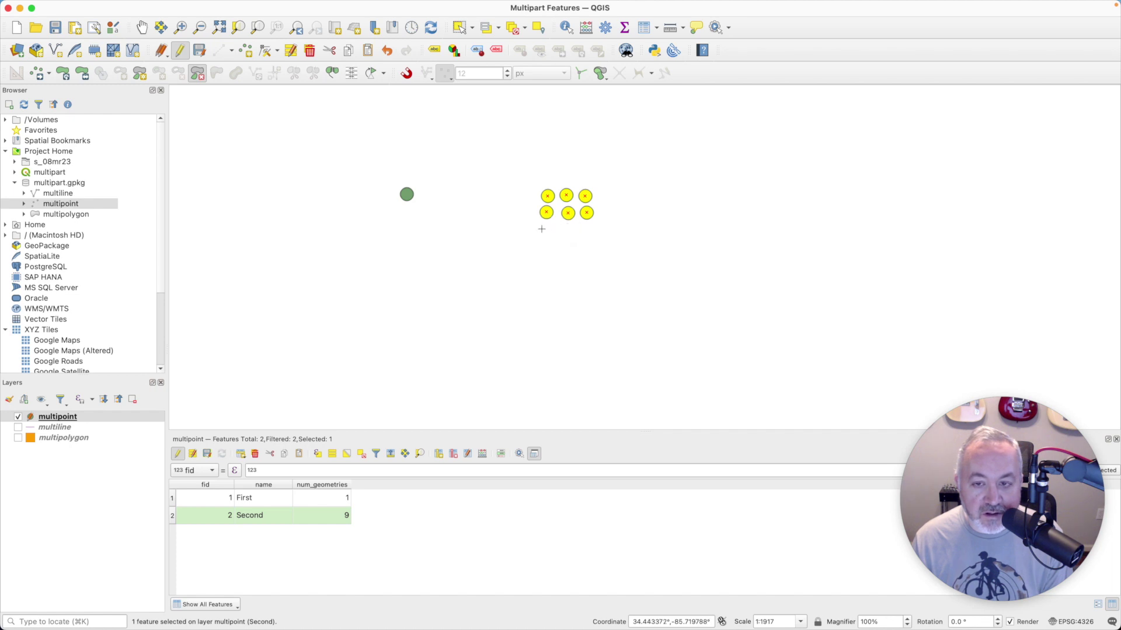
Save and end the multipoint layer edits, and reload its attribute table to recalculate num_geometries
{"action": "left_click", "coordinate": [199, 51]}
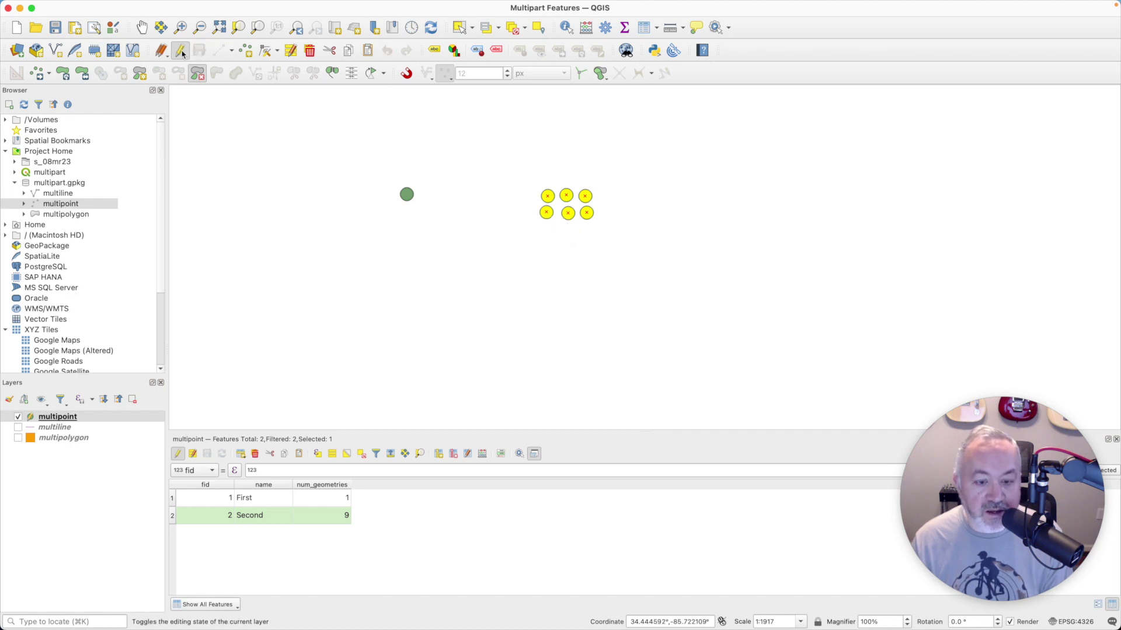
{"action": "left_click", "coordinate": [180, 51]}
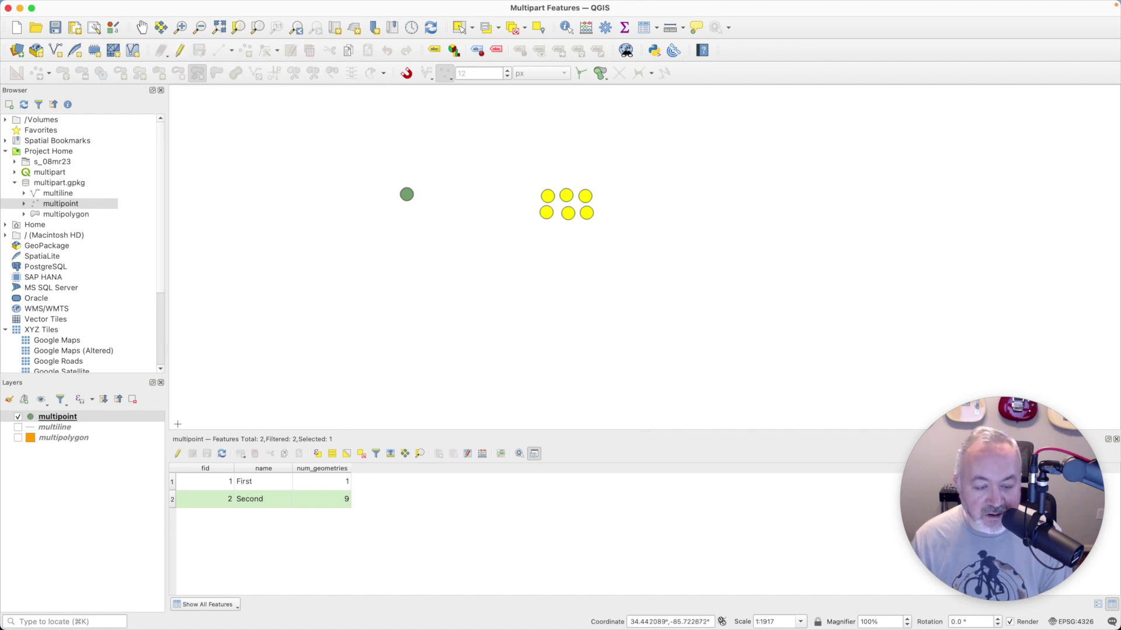
{"action": "left_click", "coordinate": [222, 454]}
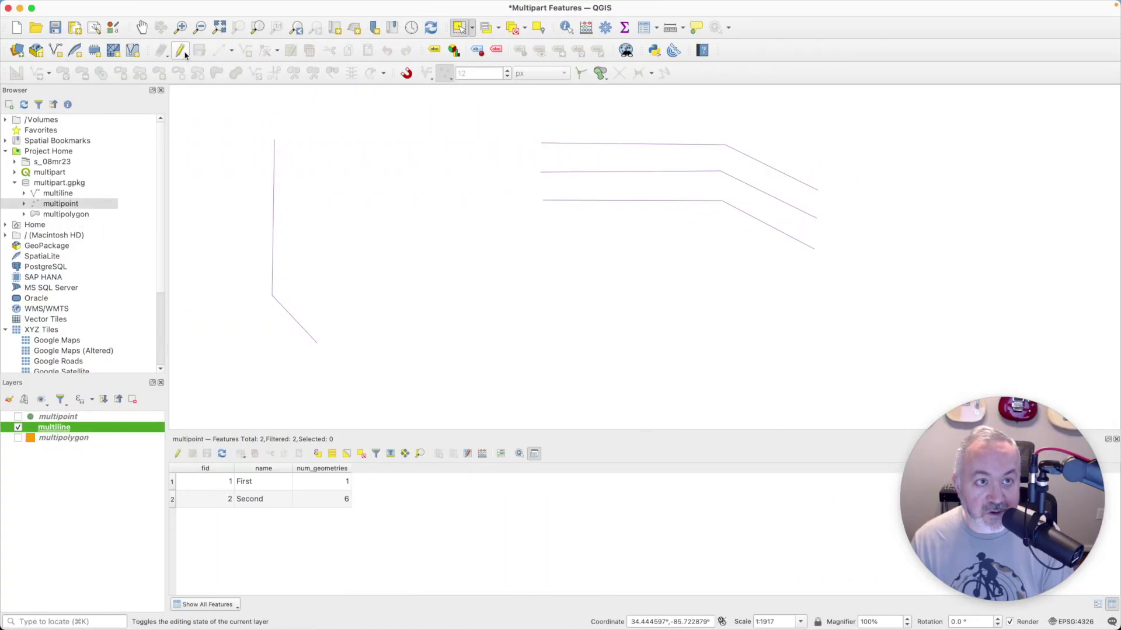
Start editing multiline and split the three line parts of the Second feature with a diagonal cut across their horizontal segments
{"action": "left_click", "coordinate": [183, 54]}
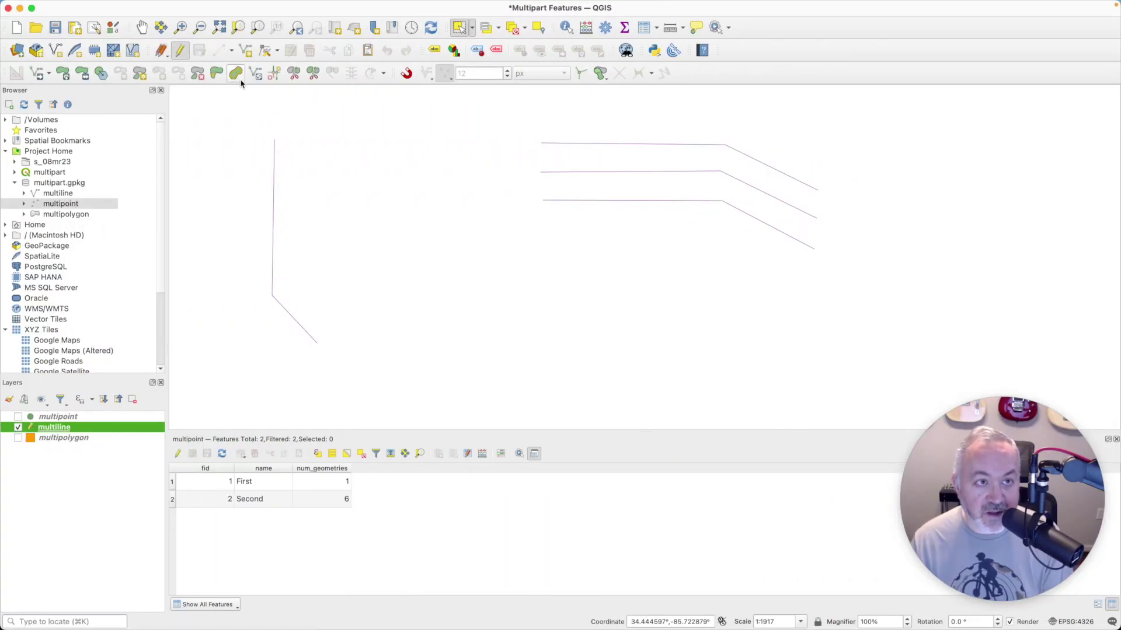
{"action": "left_click", "coordinate": [313, 74]}
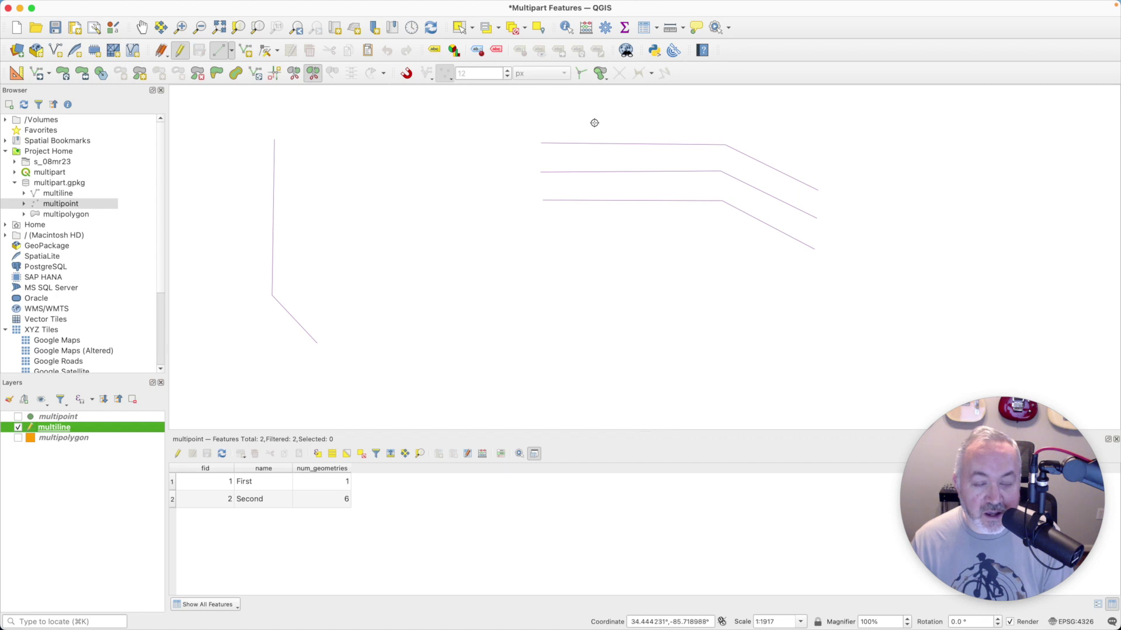
{"action": "left_click", "coordinate": [458, 27]}
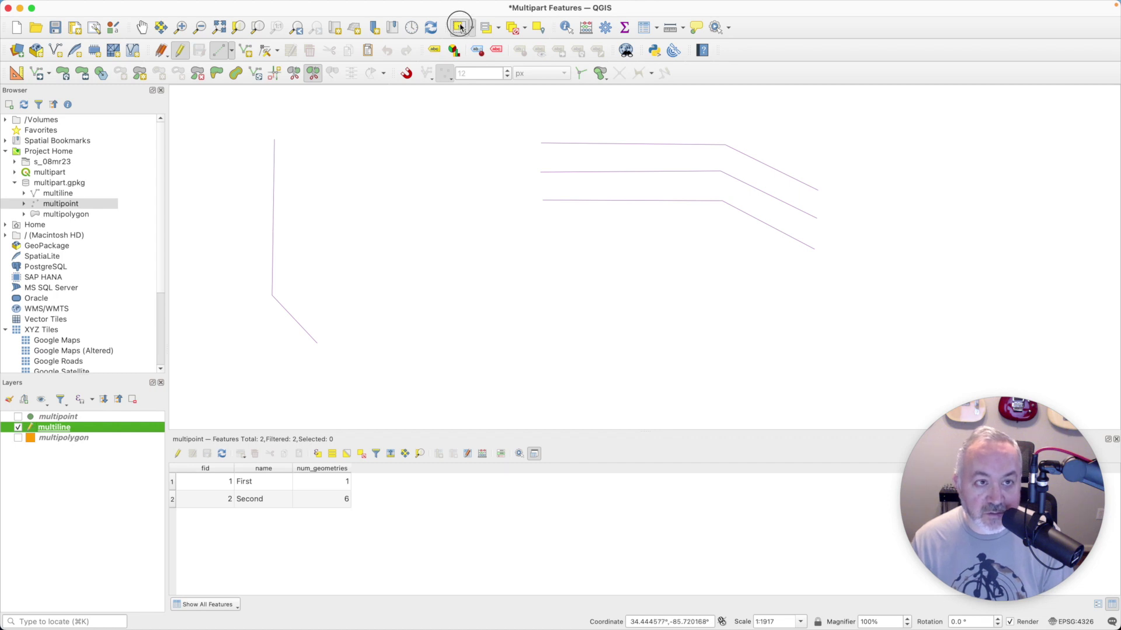
{"action": "left_click", "coordinate": [723, 146]}
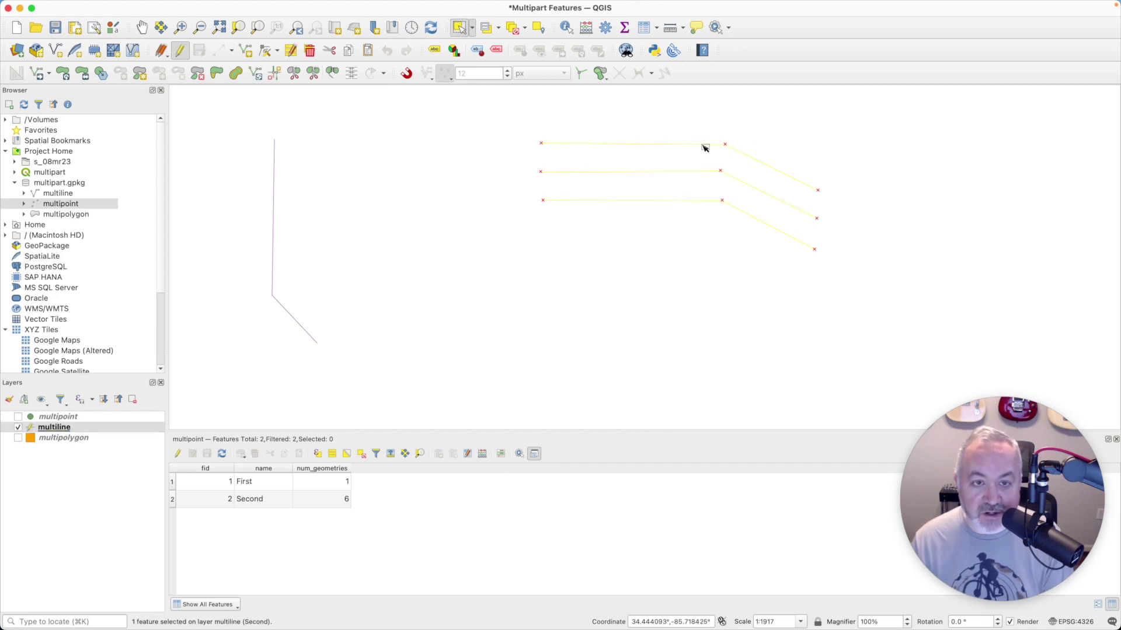
{"action": "left_click", "coordinate": [311, 76]}
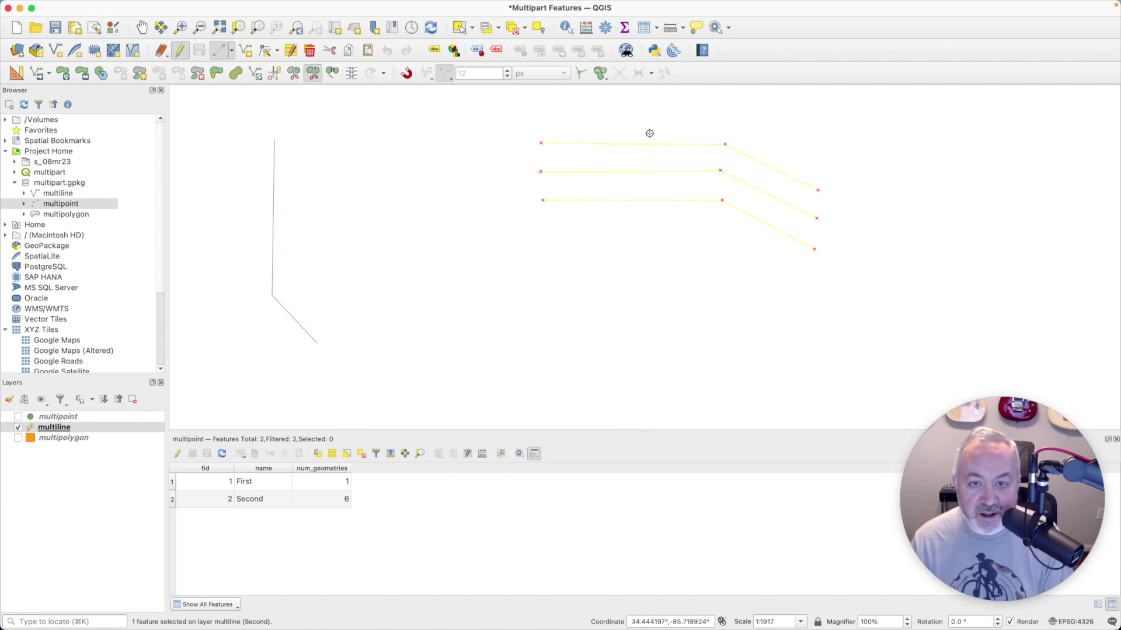
{"action": "left_click", "coordinate": [582, 118]}
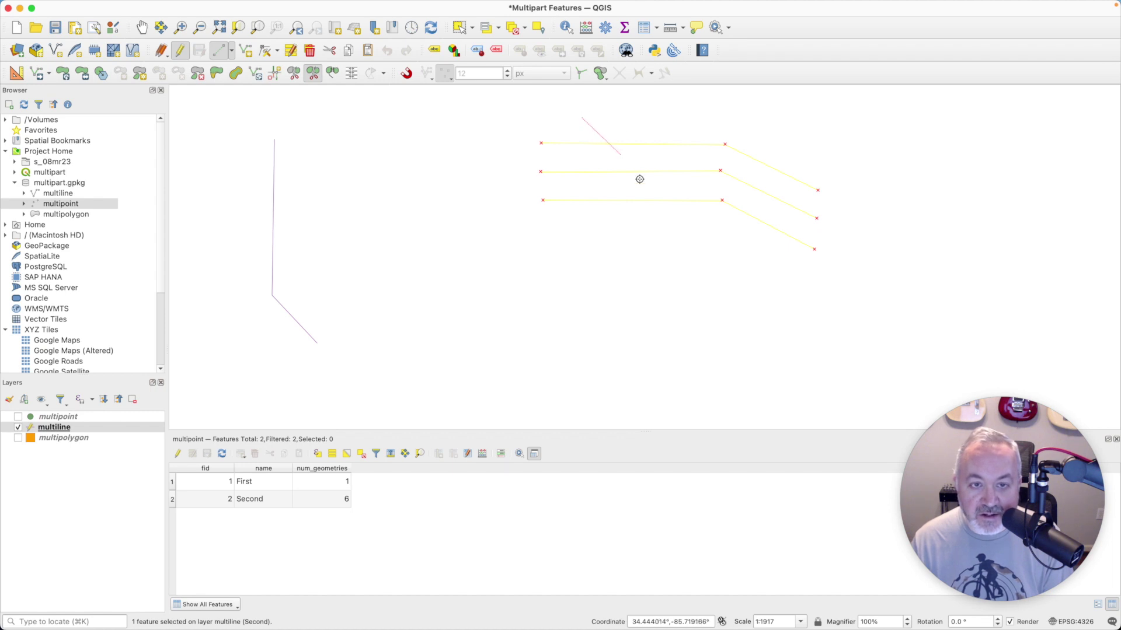
{"action": "right_click", "coordinate": [705, 239]}
{"action": "left_click", "coordinate": [587, 118]}
{"action": "left_click", "coordinate": [698, 230]}
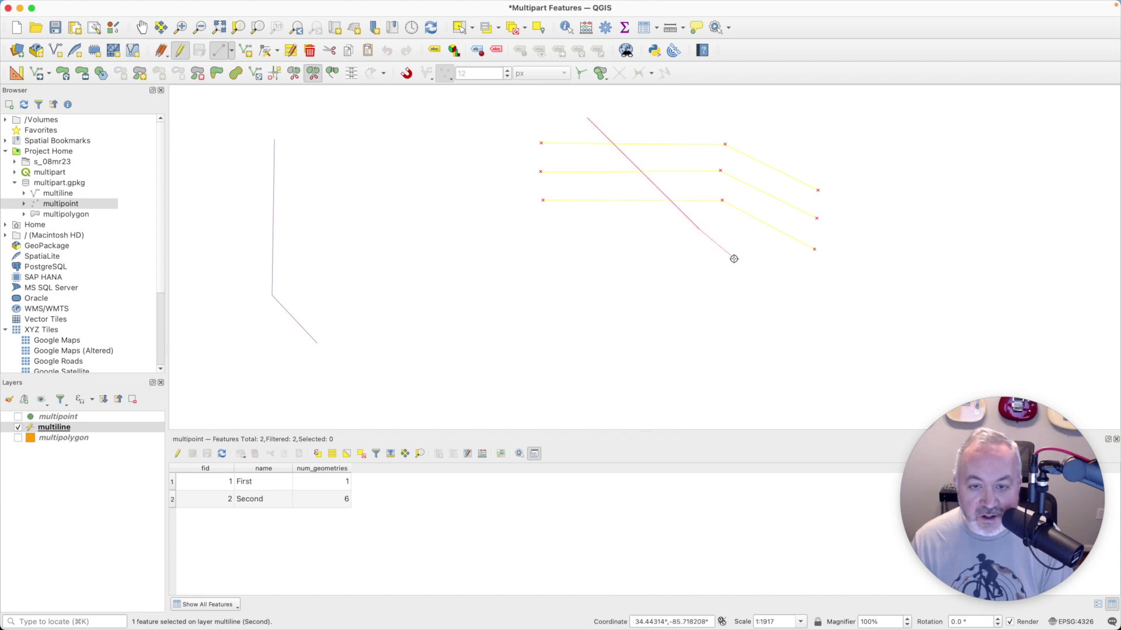
{"action": "right_click", "coordinate": [662, 265]}
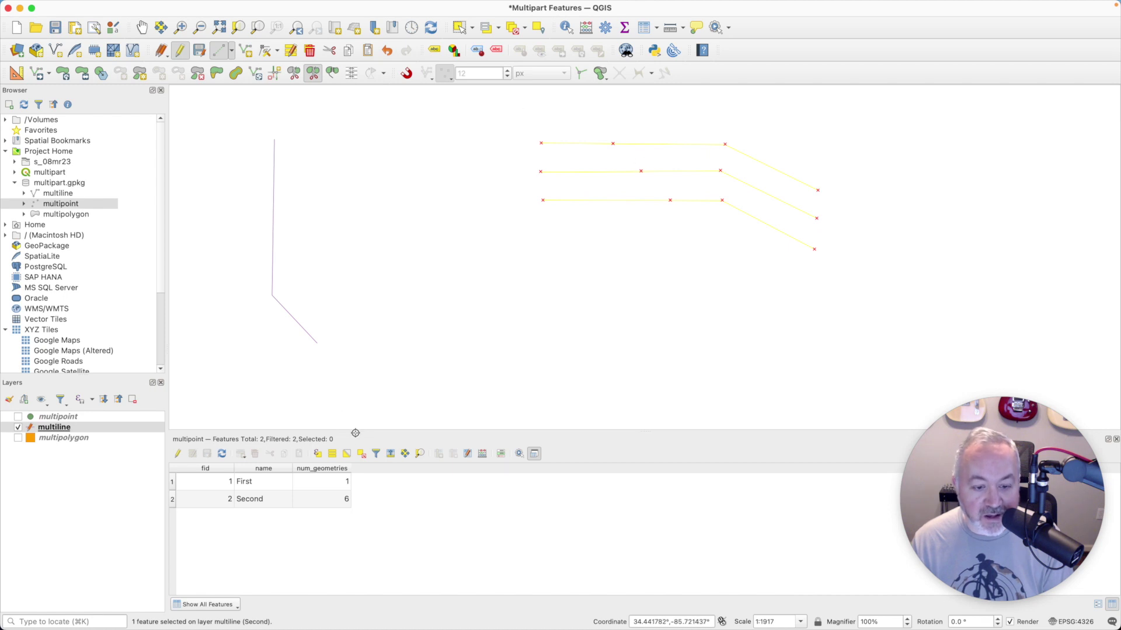
Close the multipoint attribute table, open the multiline one, and save the multiline layer edits
{"action": "left_click", "coordinate": [223, 453]}
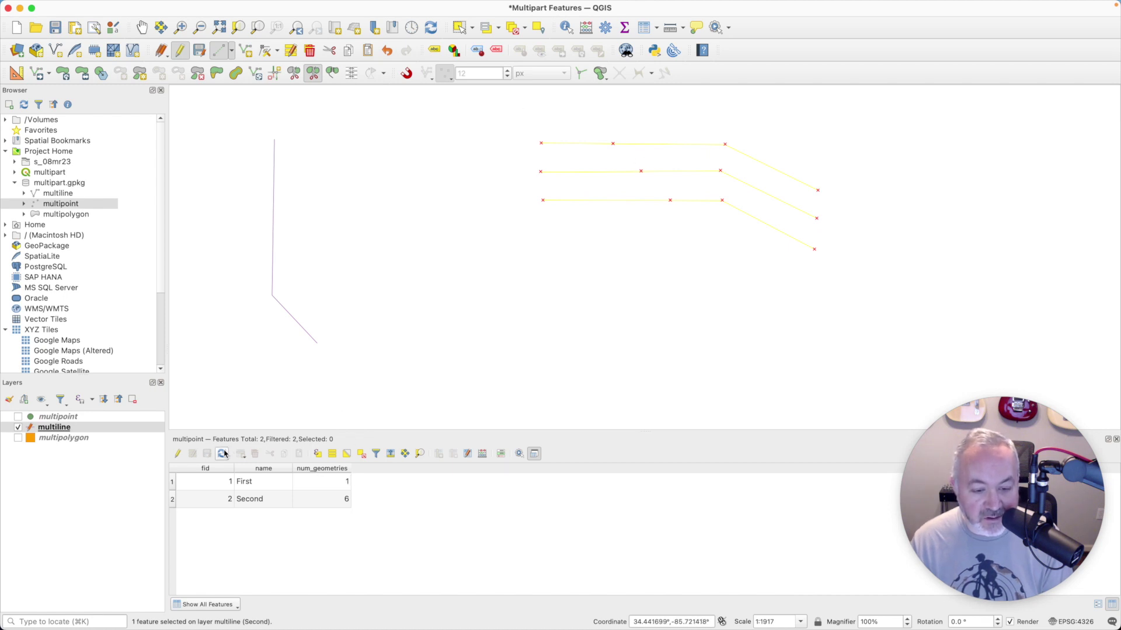
{"action": "left_click", "coordinate": [1116, 439]}
{"action": "right_click", "coordinate": [70, 428]}
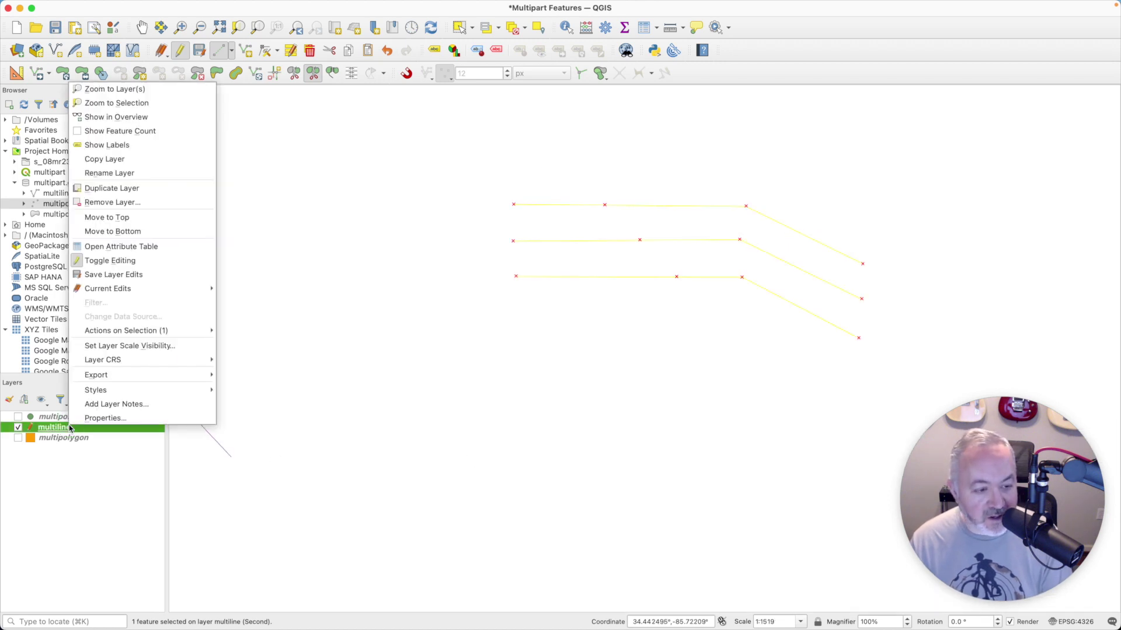
{"action": "left_click", "coordinate": [154, 247]}
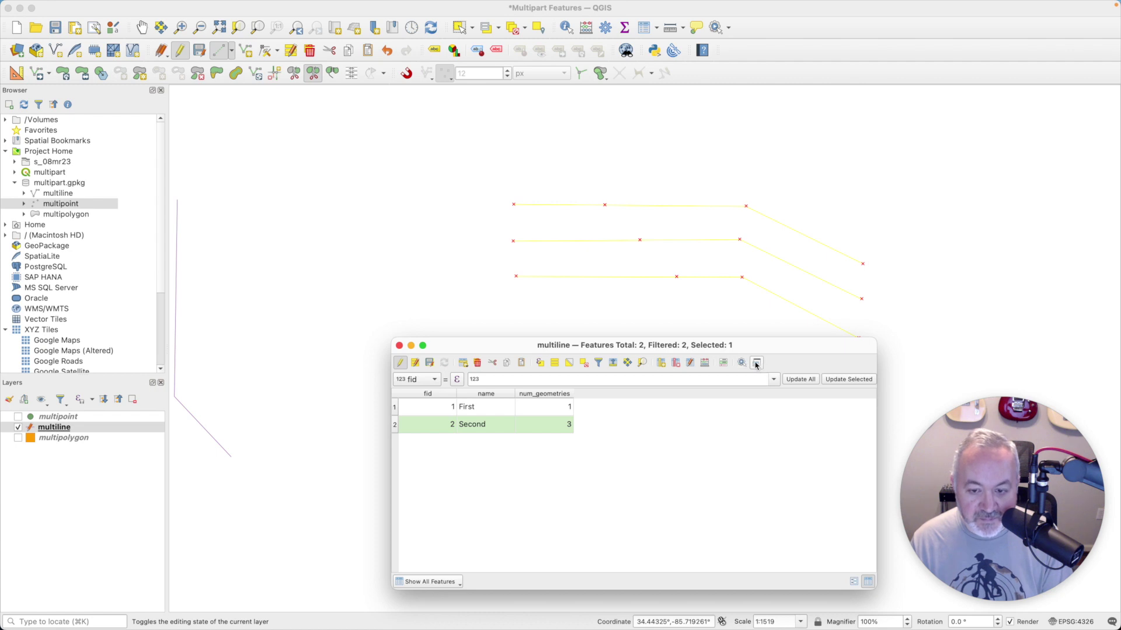
{"action": "left_click", "coordinate": [428, 364]}
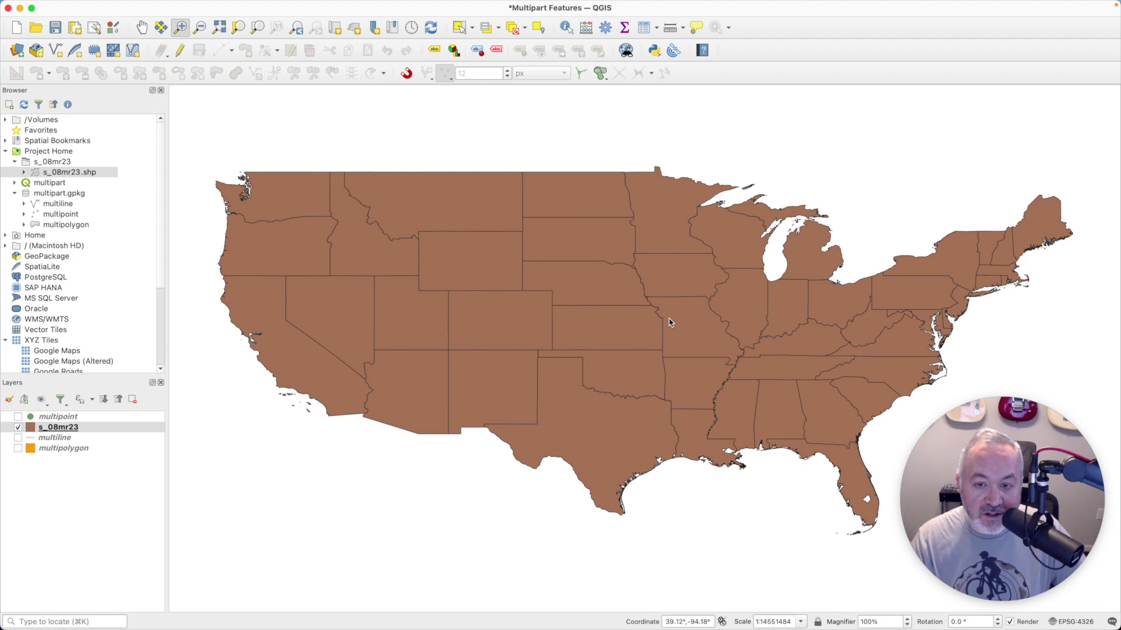
Open the s_08mr23 attribute table docked below the map and make it slightly taller
{"action": "right_click", "coordinate": [89, 429]}
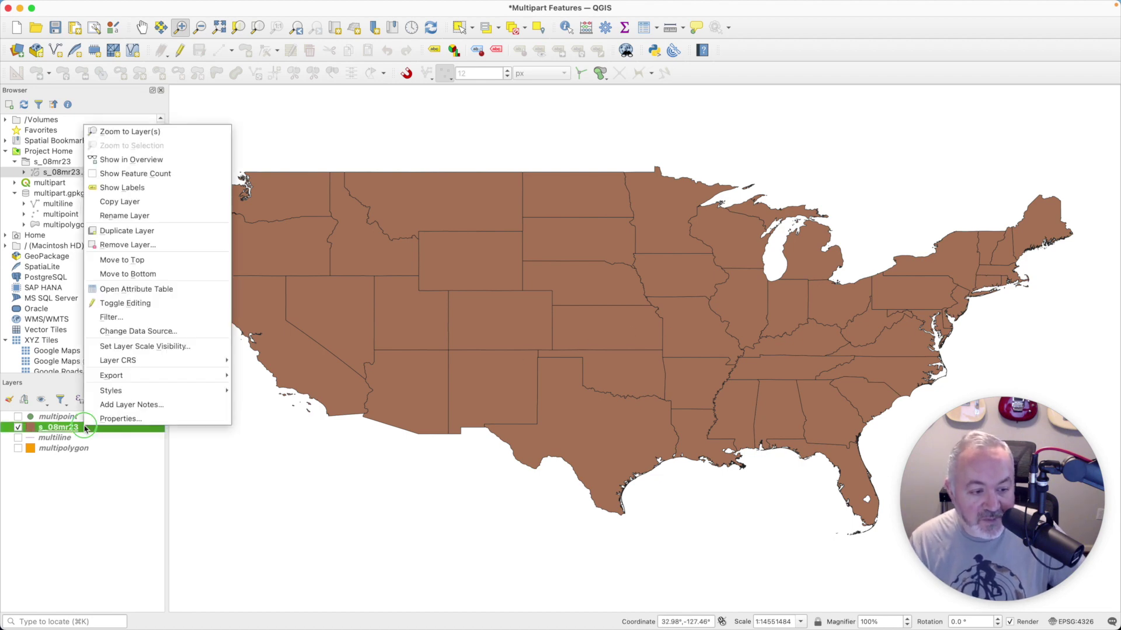
{"action": "left_click", "coordinate": [178, 290]}
{"action": "left_click_drag", "start_coordinate": [639, 352], "coordinate": [576, 258]}
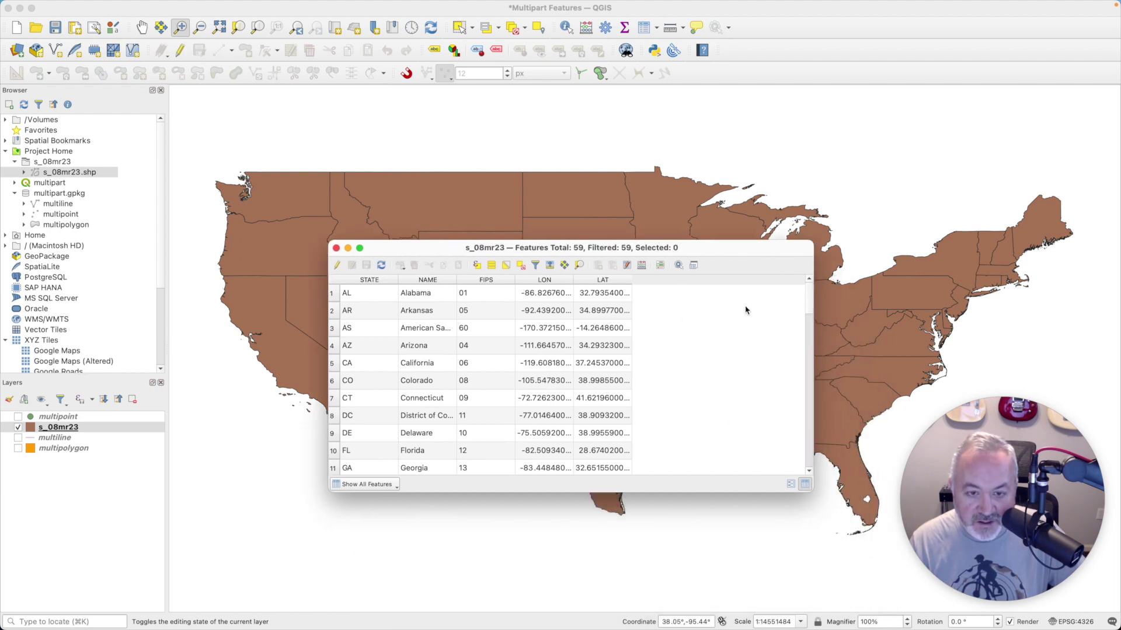
{"action": "left_click", "coordinate": [692, 266]}
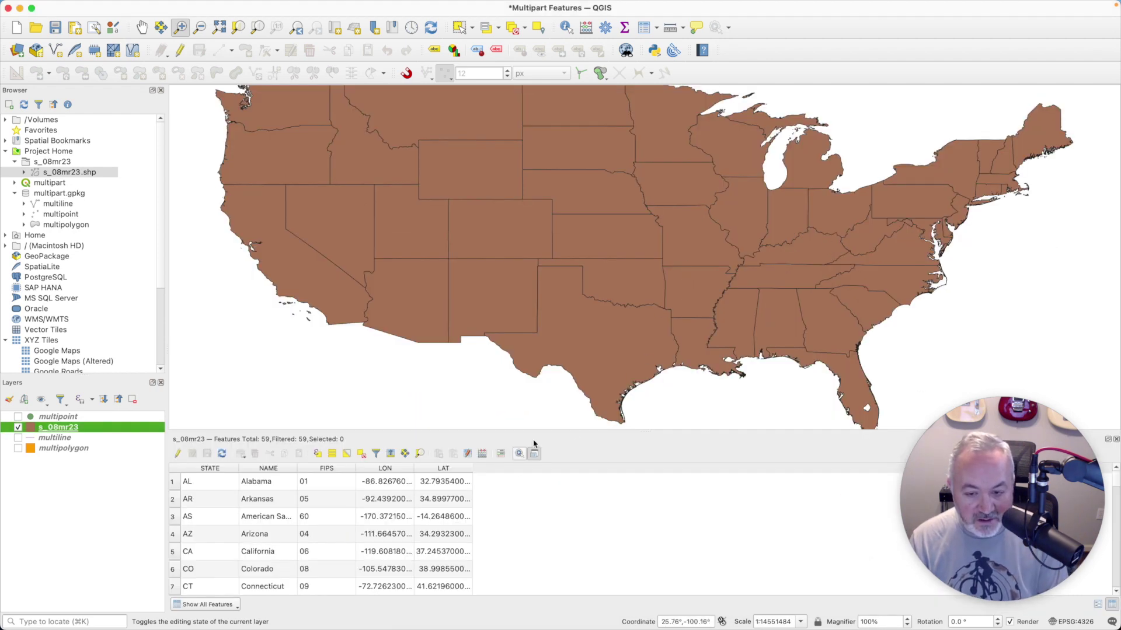
{"action": "left_click_drag", "start_coordinate": [536, 559], "coordinate": [536, 407]}
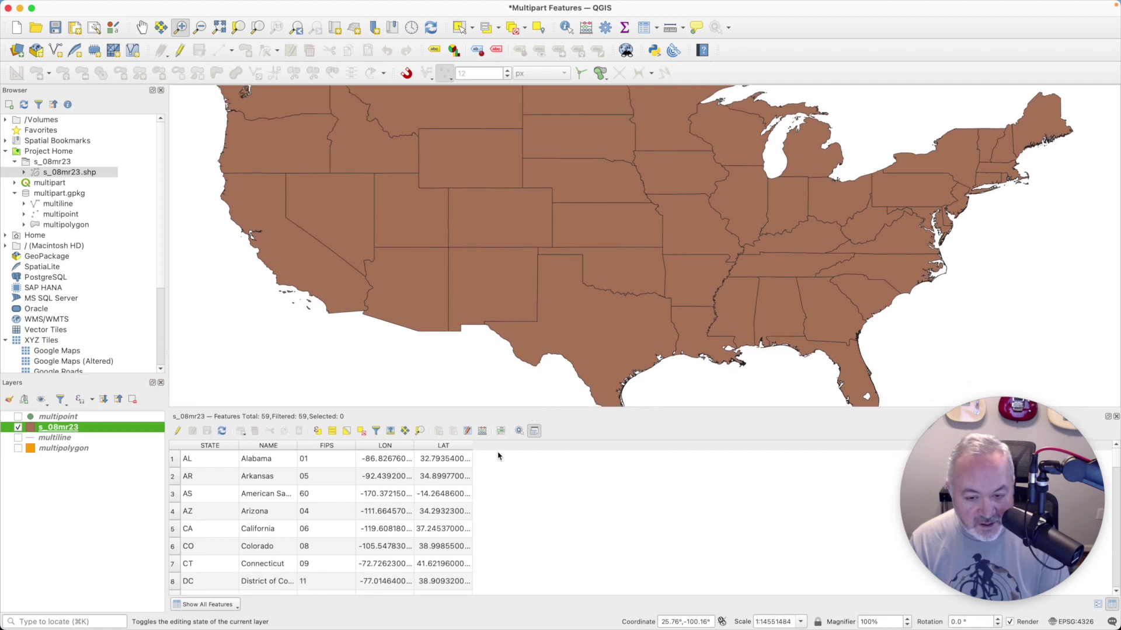
Set up a new virtual integer field named geometries for s_08mr23 in the field calculator
{"action": "left_click", "coordinate": [482, 431]}
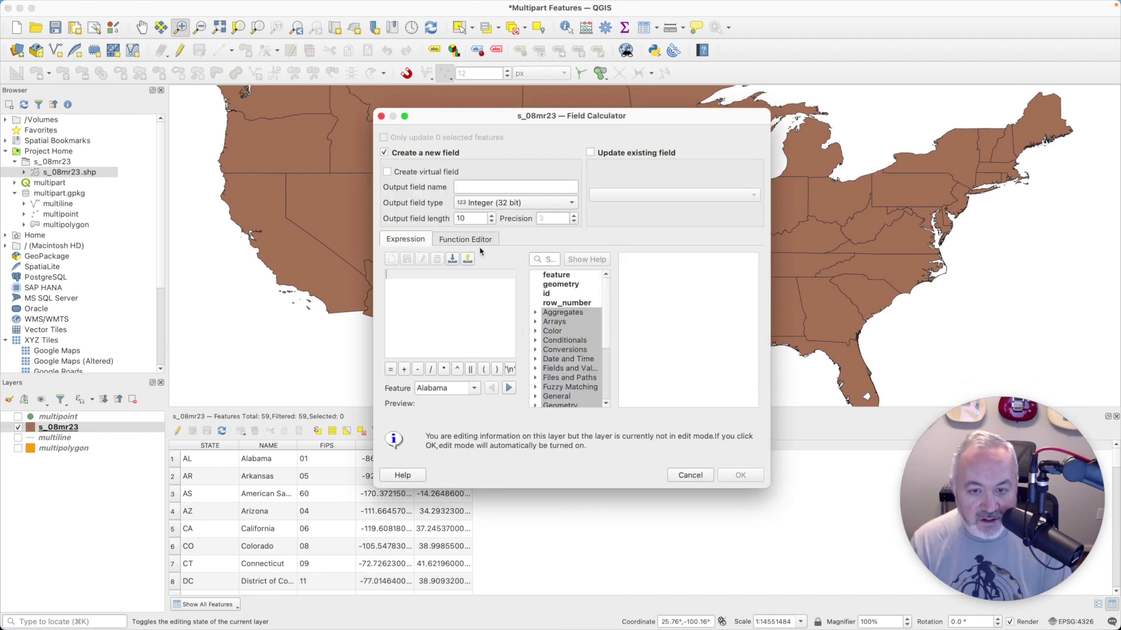
{"action": "left_click", "coordinate": [431, 171]}
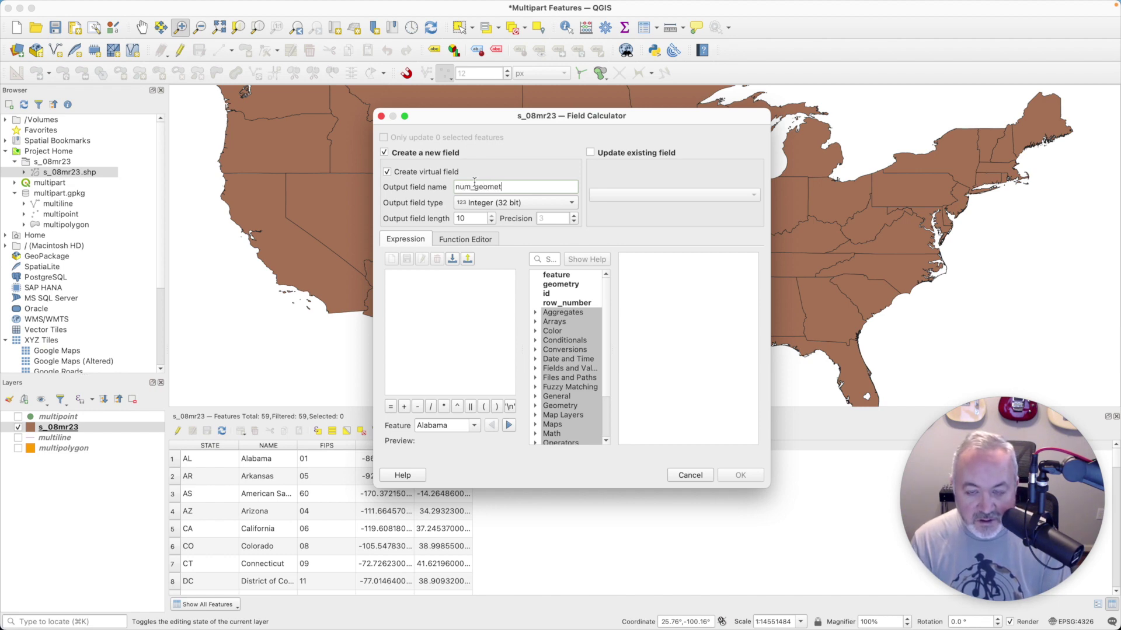
{"action": "key", "text": "BackSpace"}
{"action": "key", "text": "BackSpace"}
{"action": "key", "text": "BackSpace"}
{"action": "key", "text": "BackSpace"}
{"action": "key", "text": "BackSpace"}
{"action": "key", "text": "BackSpace"}
{"action": "key", "text": "BackSpace"}
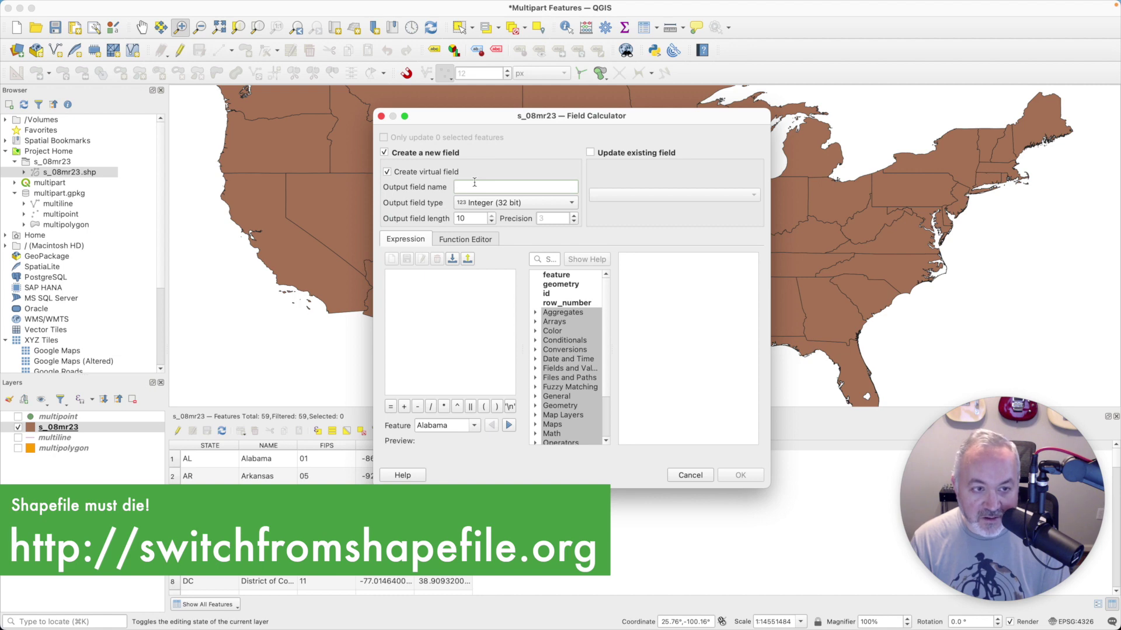
{"action": "type", "text": "geoma"}
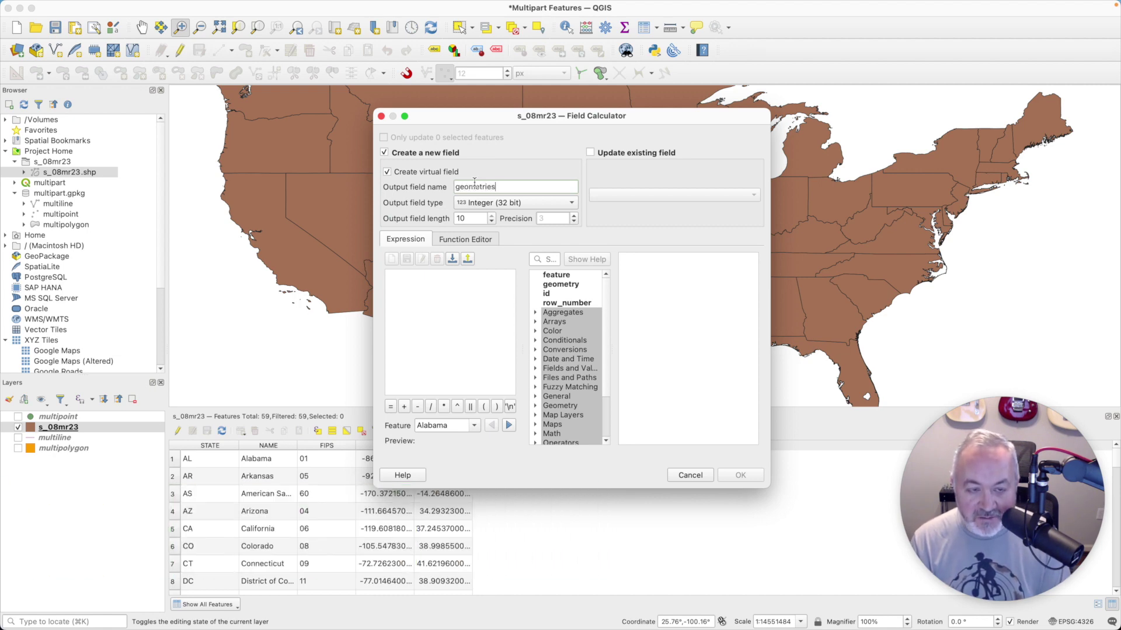
{"action": "left_click", "coordinate": [456, 308]}
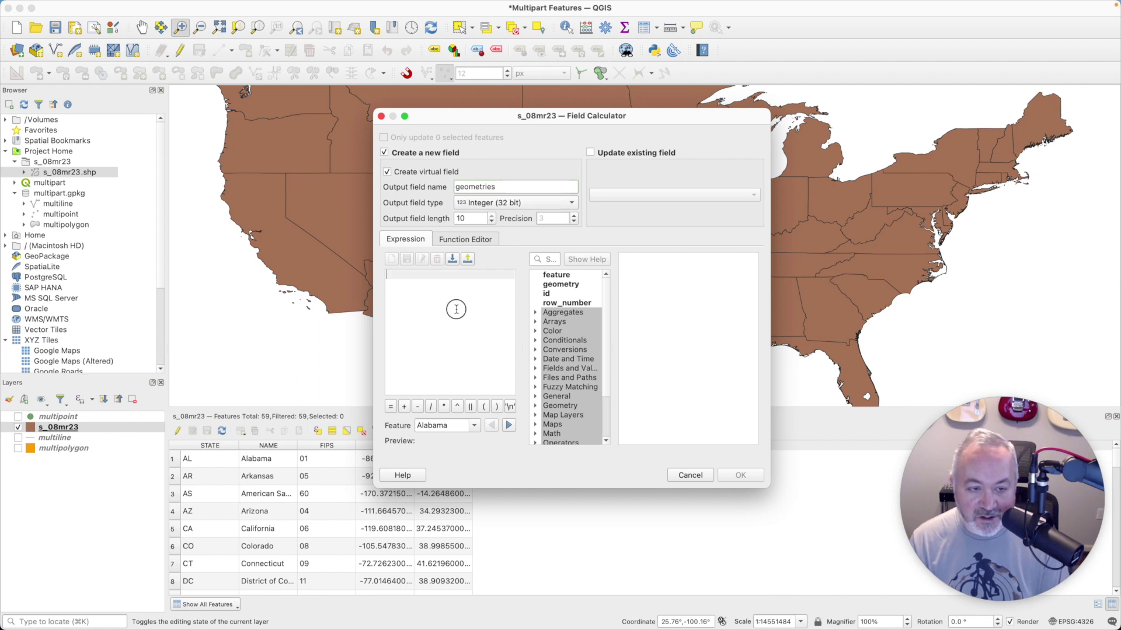
{"action": "type", "text": "nu"}
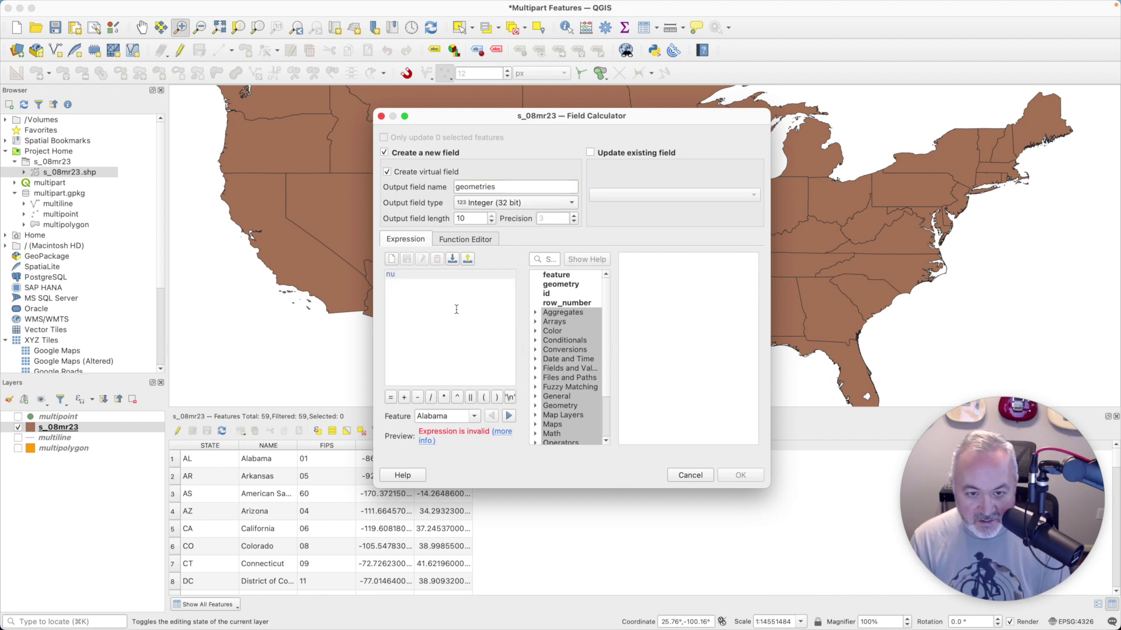
{"action": "type", "text": "m"}
{"action": "key", "text": "Return"}
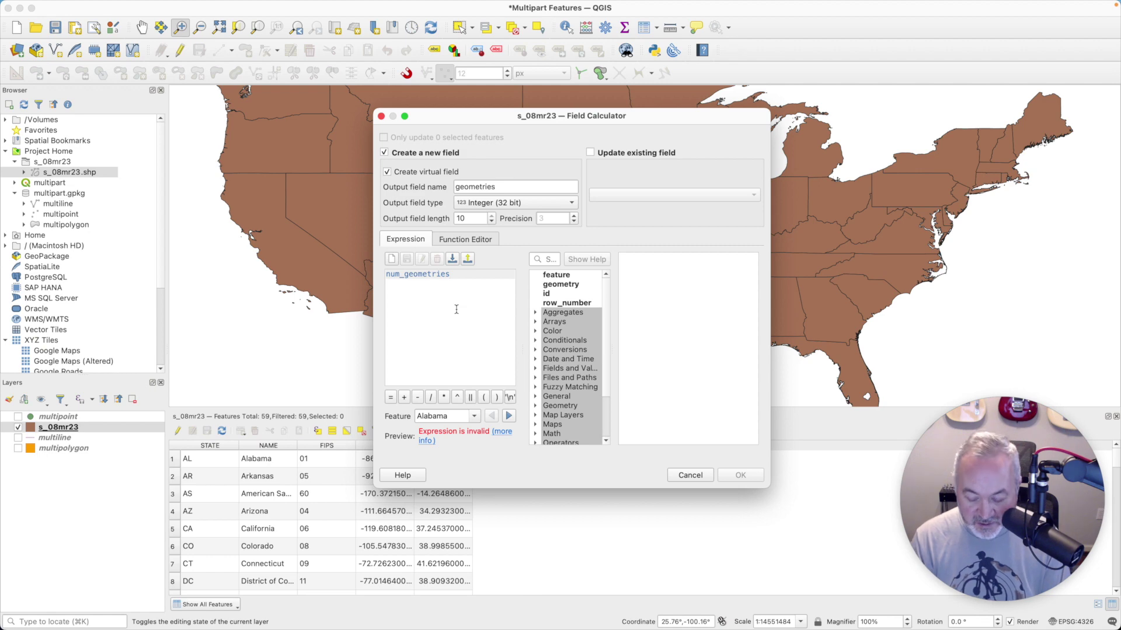
{"action": "type", "text": "("}
{"action": "double_click", "coordinate": [552, 284]}
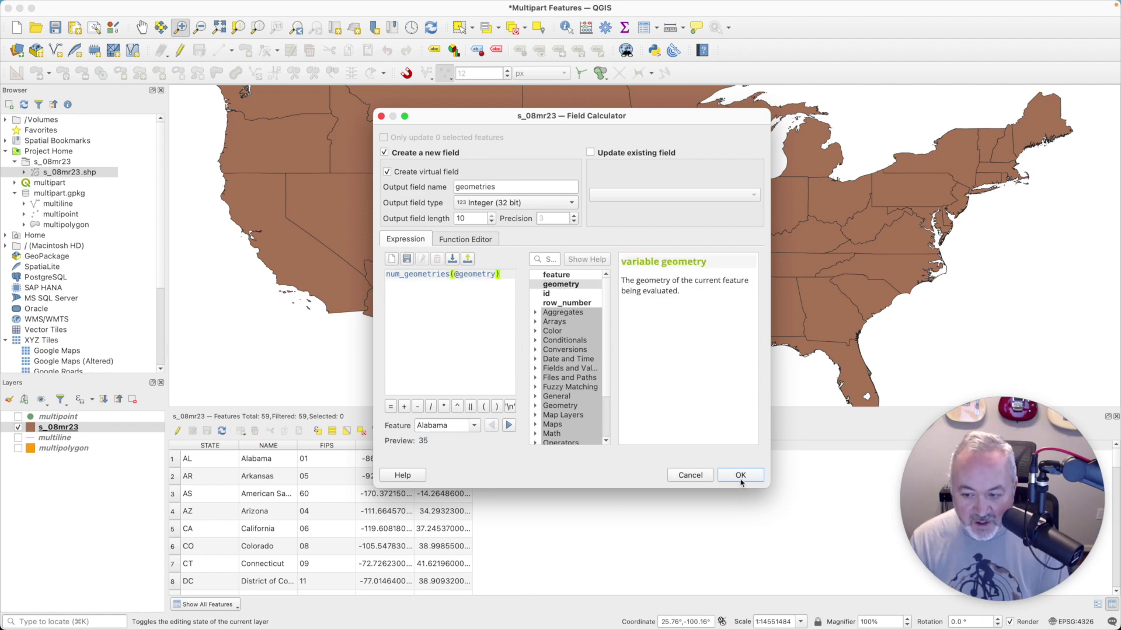
{"action": "left_click", "coordinate": [740, 475]}
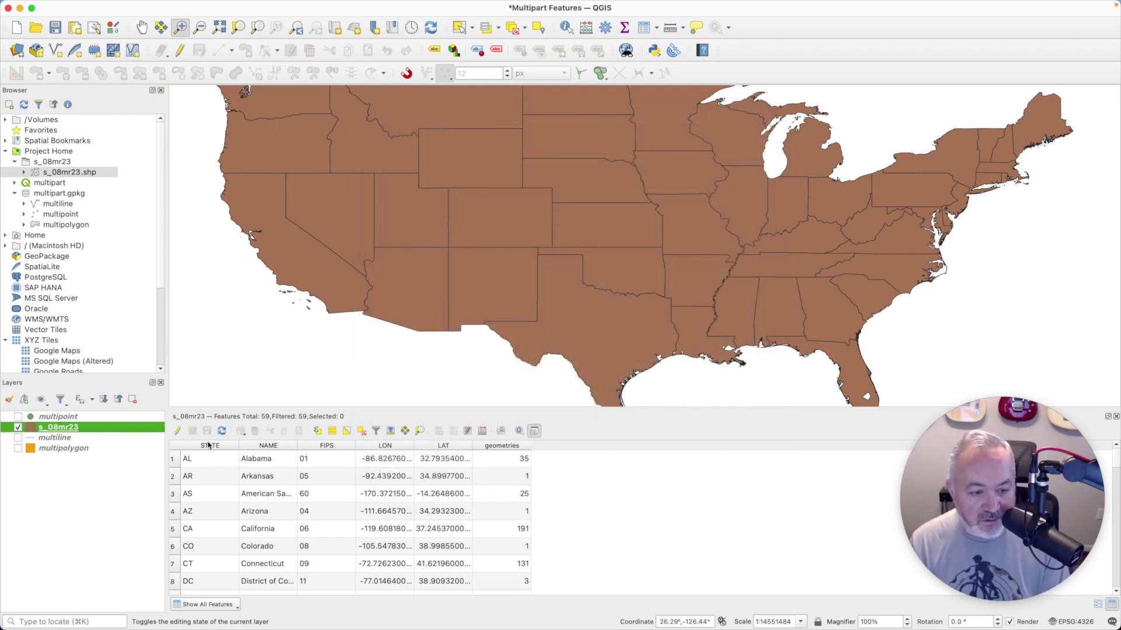
Open the Multipart to Singleparts tool for s_08mr23, and sort the attribute table by geometries in descending order
{"action": "left_click", "coordinate": [297, 6]}
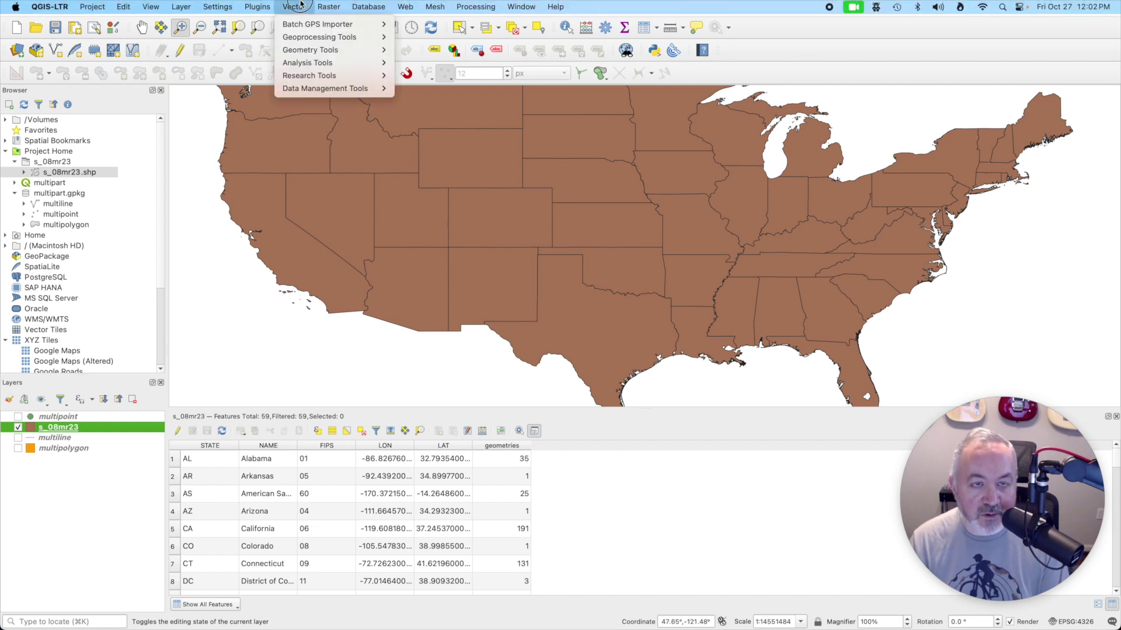
{"action": "mouse_move", "coordinate": [314, 52]}
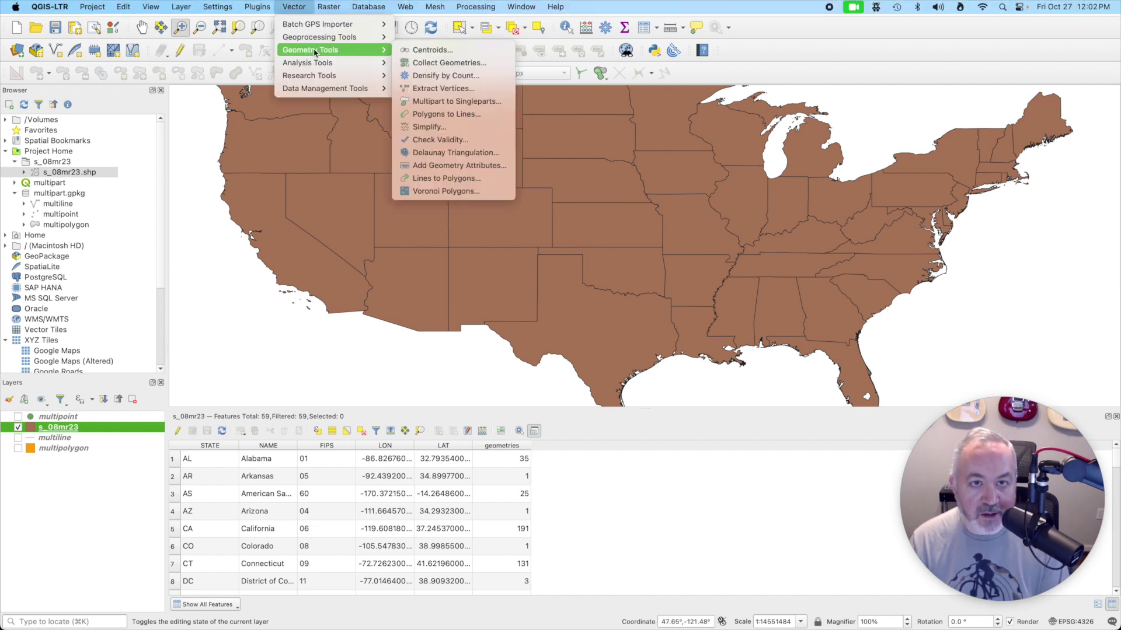
{"action": "left_click", "coordinate": [478, 104]}
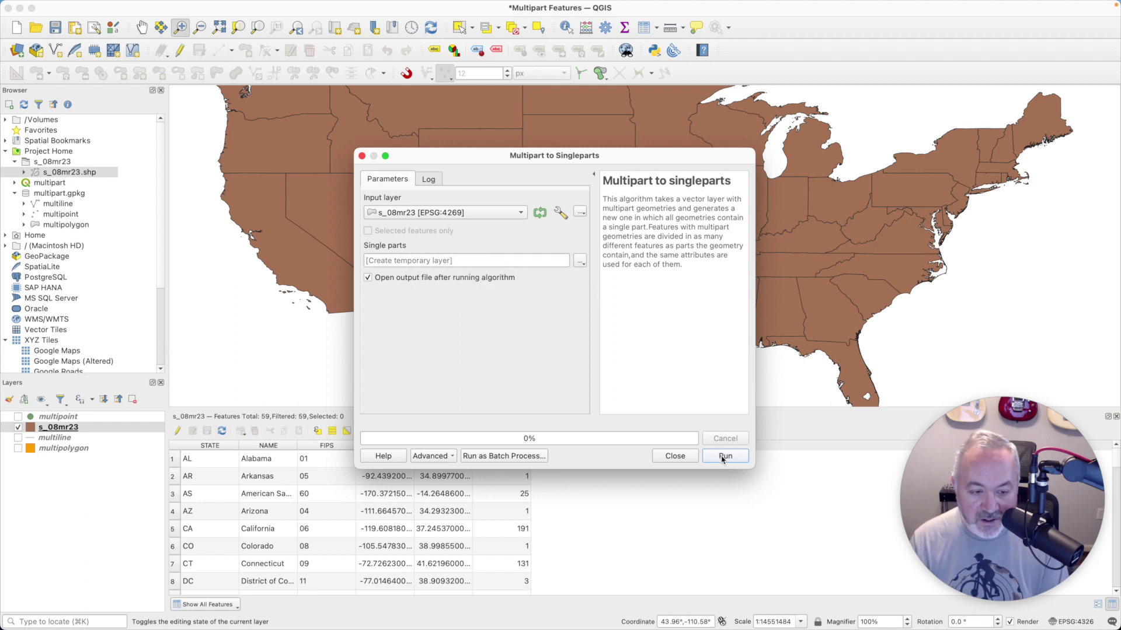
{"action": "left_click_drag", "start_coordinate": [596, 156], "coordinate": [809, 141]}
{"action": "left_click", "coordinate": [516, 445]}
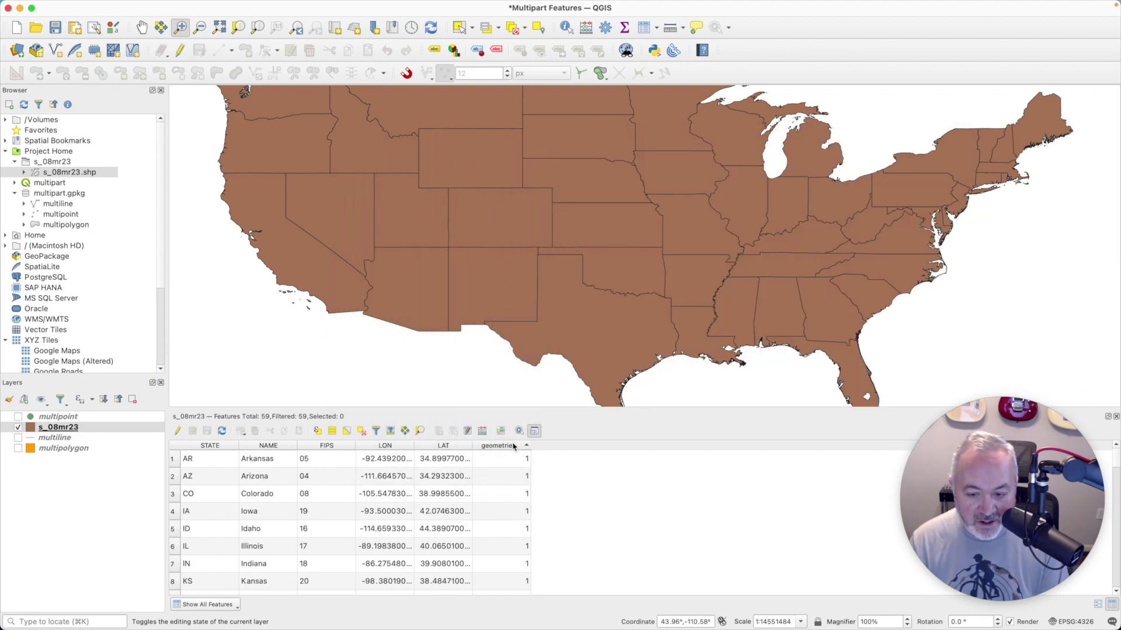
{"action": "left_click", "coordinate": [513, 446]}
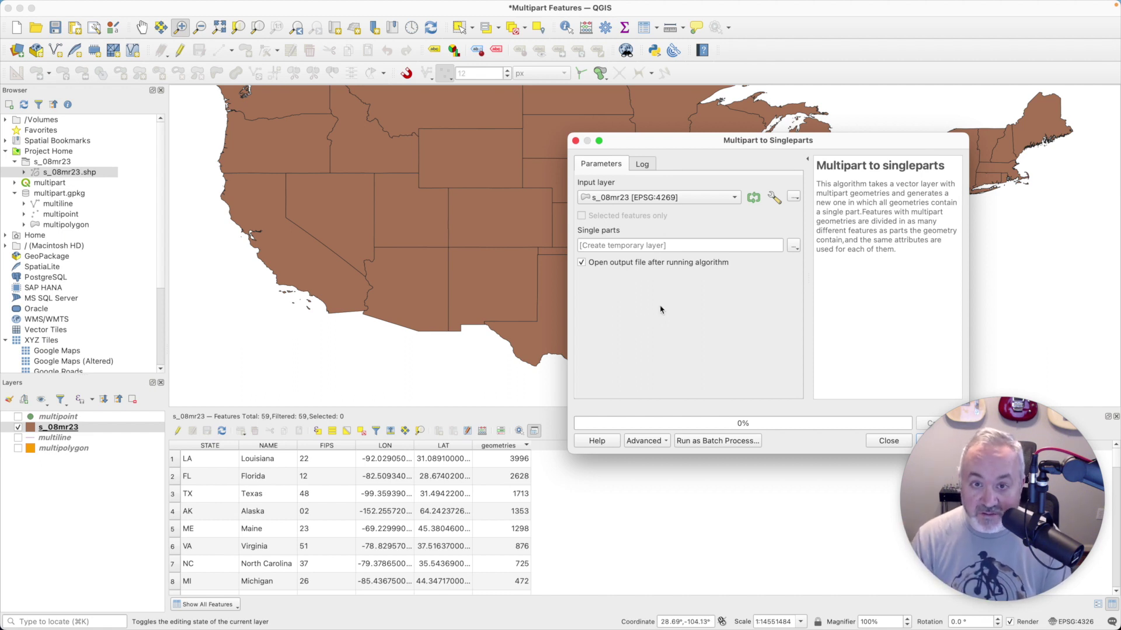
Run Multipart to Singleparts on s_08mr23 with a temporary output layer and close the tool
{"action": "left_click_drag", "start_coordinate": [827, 149], "coordinate": [706, 145]}
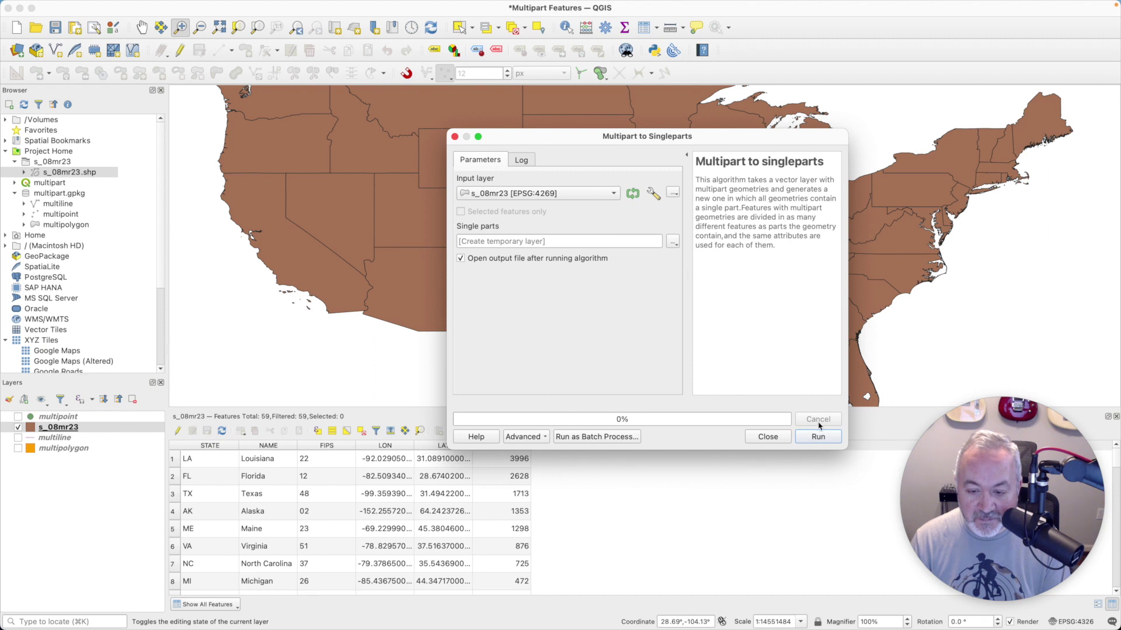
{"action": "left_click", "coordinate": [817, 438]}
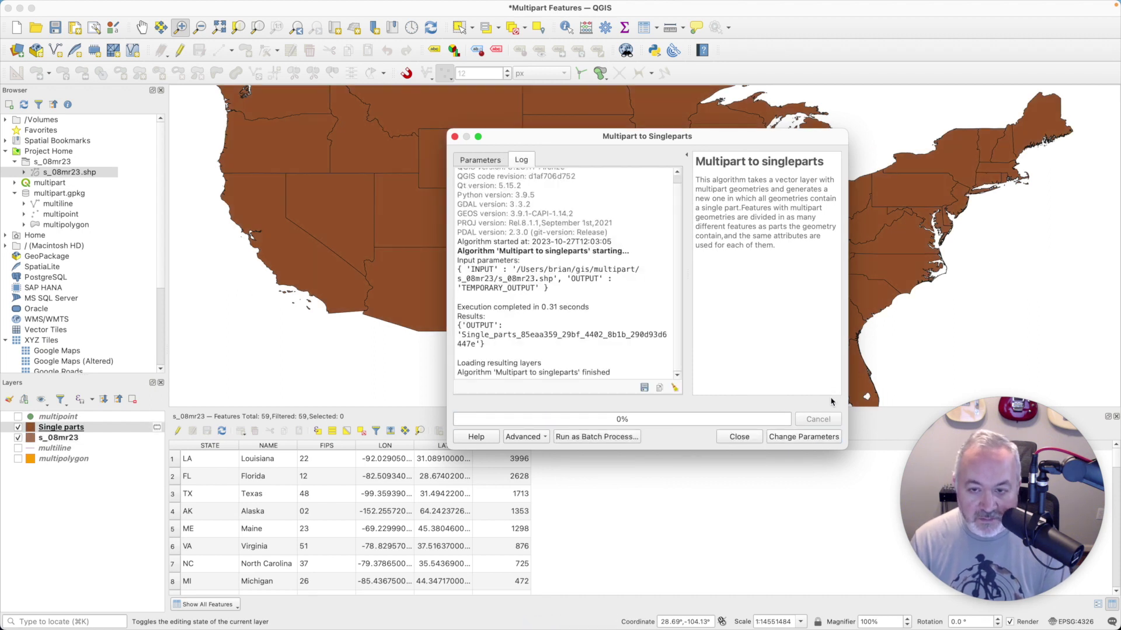
{"action": "left_click", "coordinate": [740, 437]}
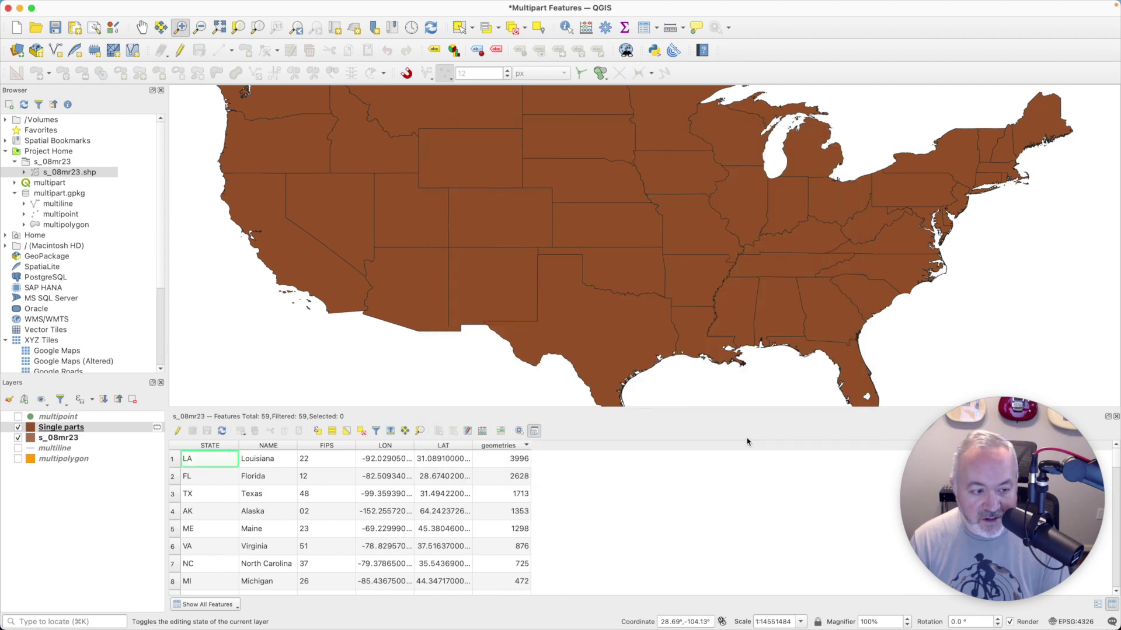
Hide the s_08mr23 layer and close its docked attribute table
{"action": "left_click", "coordinate": [19, 439]}
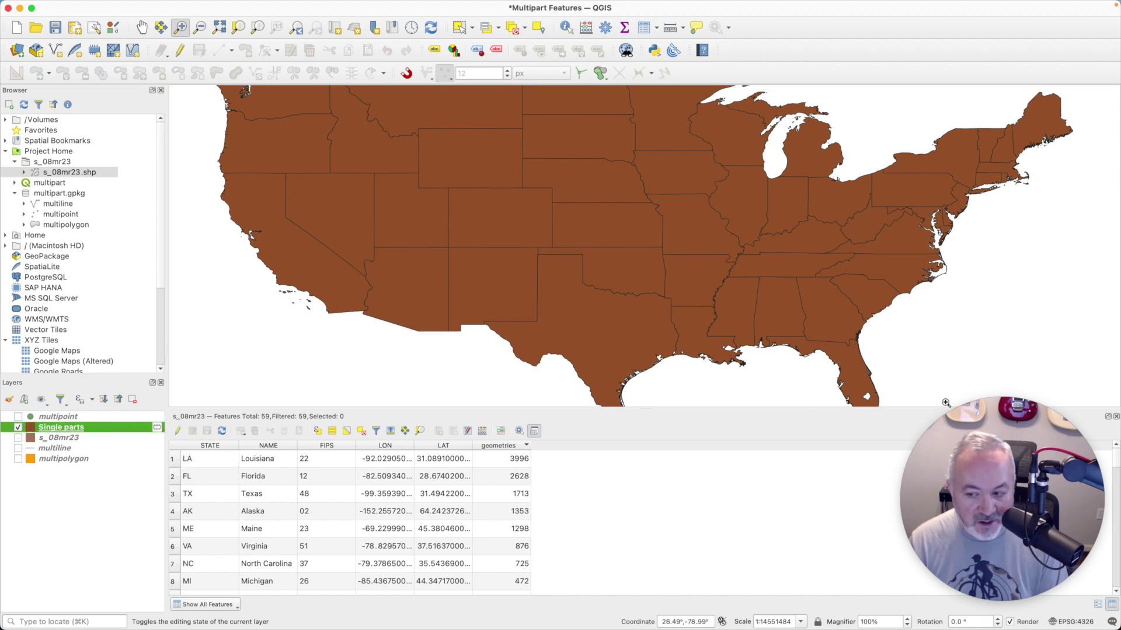
{"action": "left_click", "coordinate": [1116, 418]}
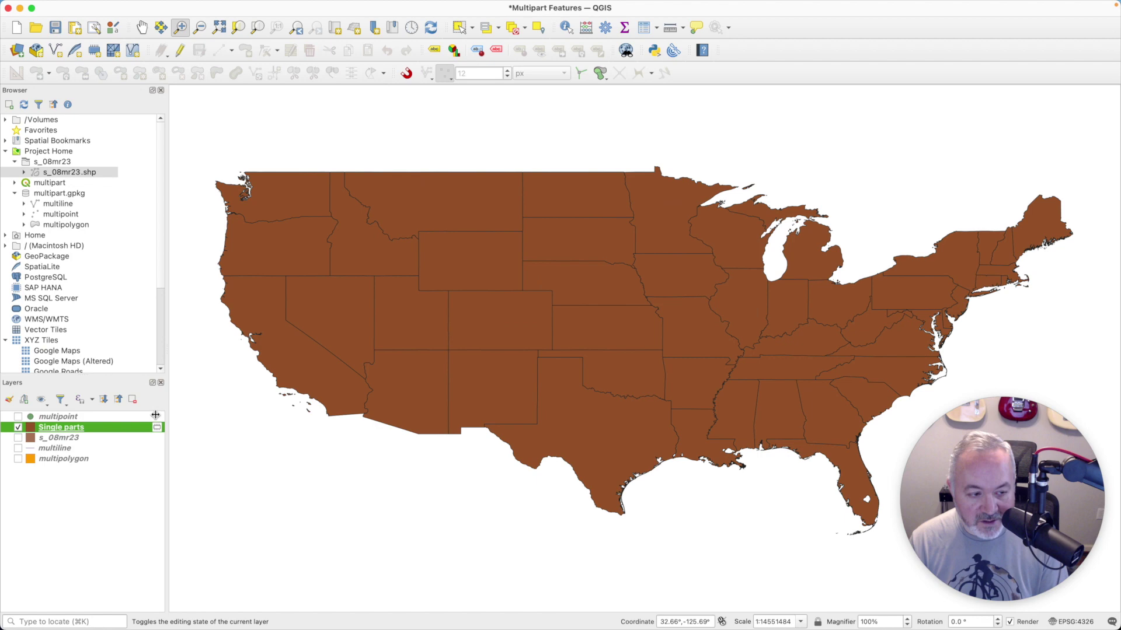
Open the attribute table of the Single parts layer and enlarge its window over the map
{"action": "right_click", "coordinate": [76, 430]}
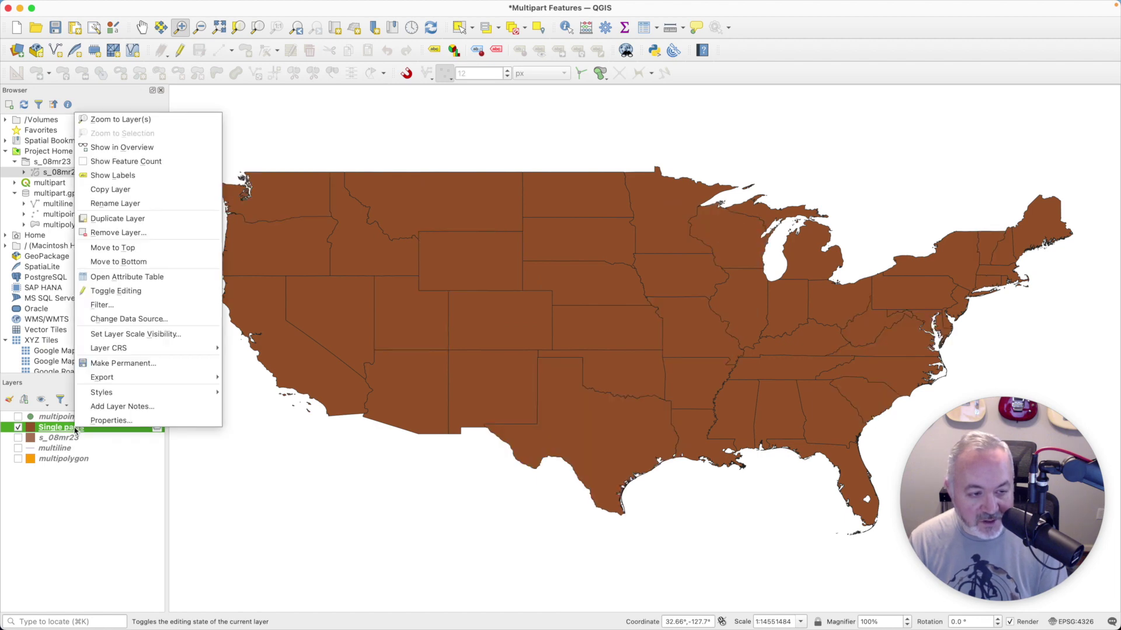
{"action": "left_click", "coordinate": [144, 278]}
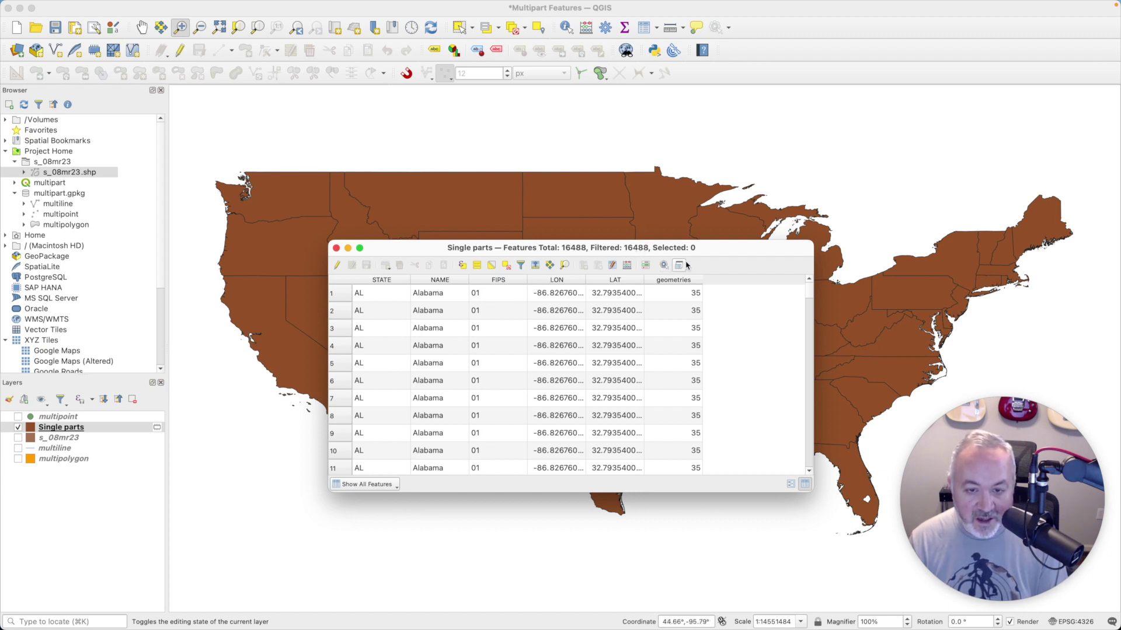
{"action": "left_click_drag", "start_coordinate": [689, 255], "coordinate": [608, 126]}
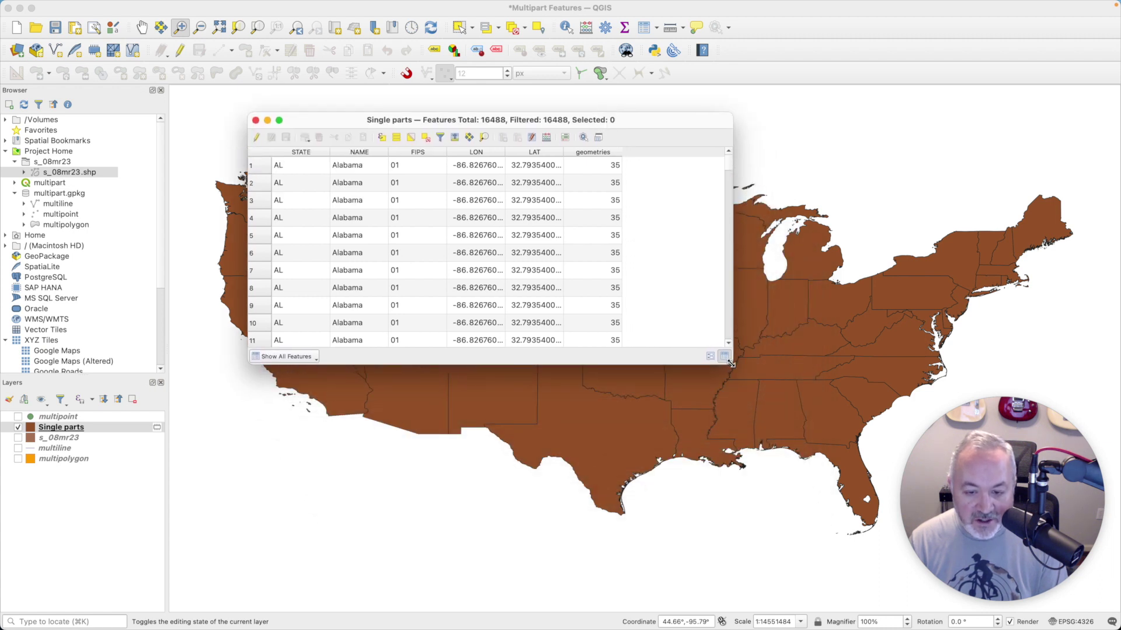
{"action": "left_click_drag", "start_coordinate": [730, 363], "coordinate": [978, 566]}
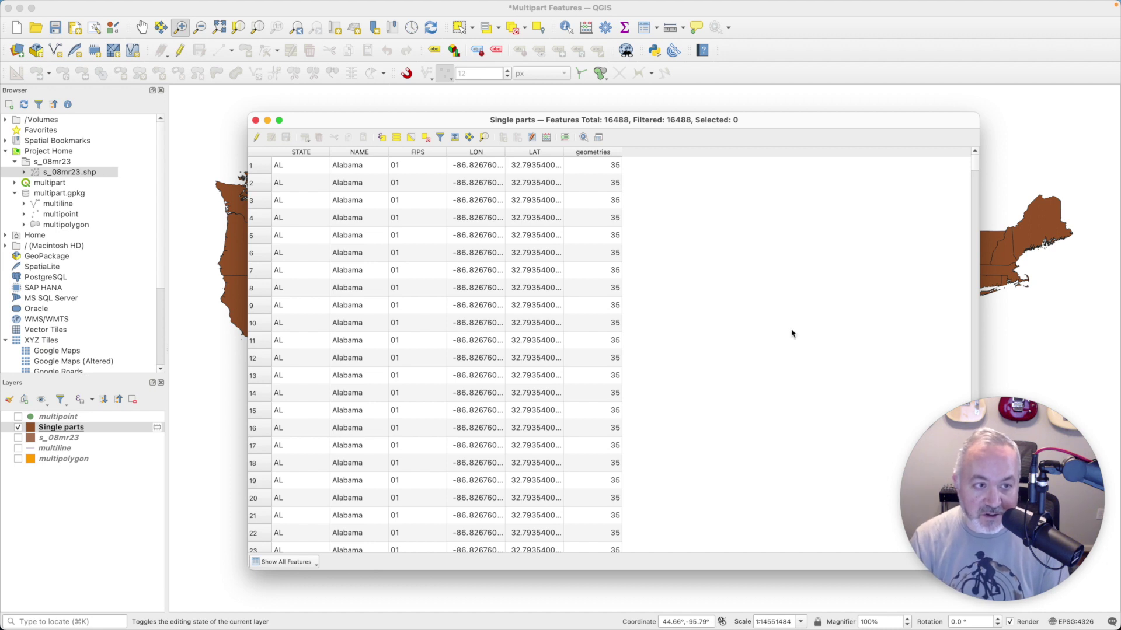
{"action": "left_click_drag", "start_coordinate": [628, 121], "coordinate": [608, 100]}
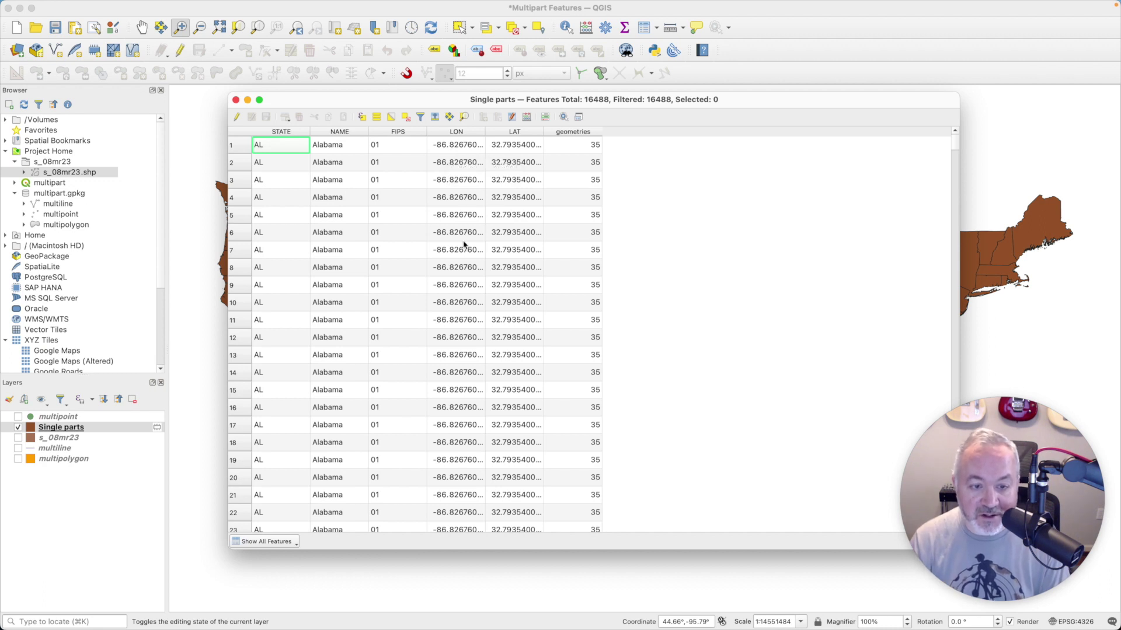
Select the last Alabama record, row 35, and compare the geometries values across the Alabama rows
{"action": "scroll", "coordinate": [464, 245], "scroll_direction": "down", "scroll_amount": 6}
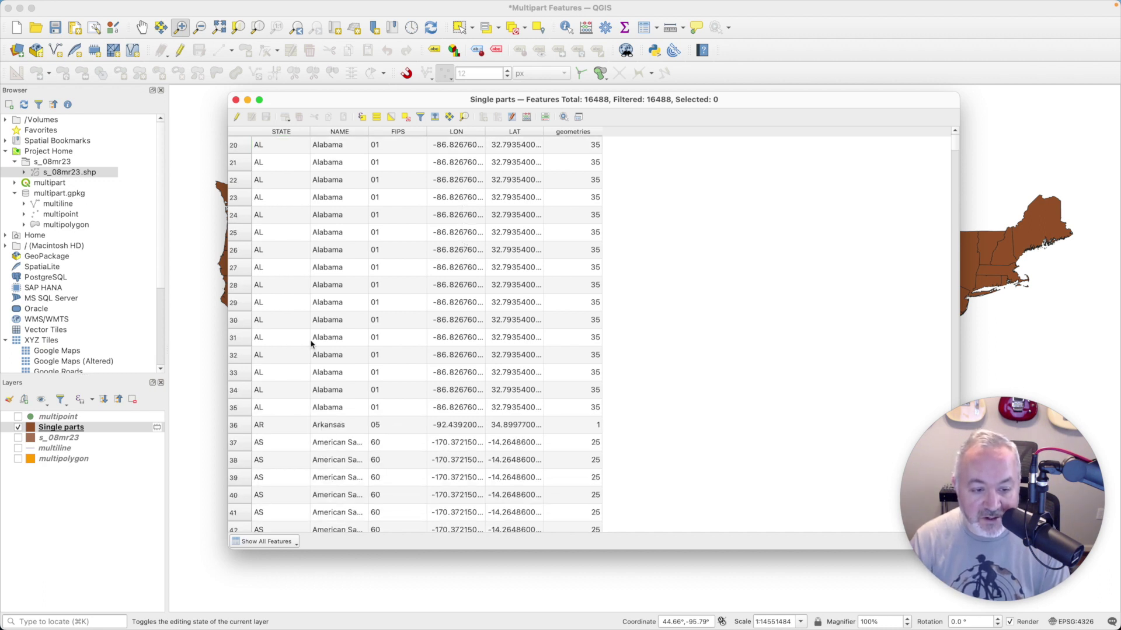
{"action": "left_click", "coordinate": [234, 411]}
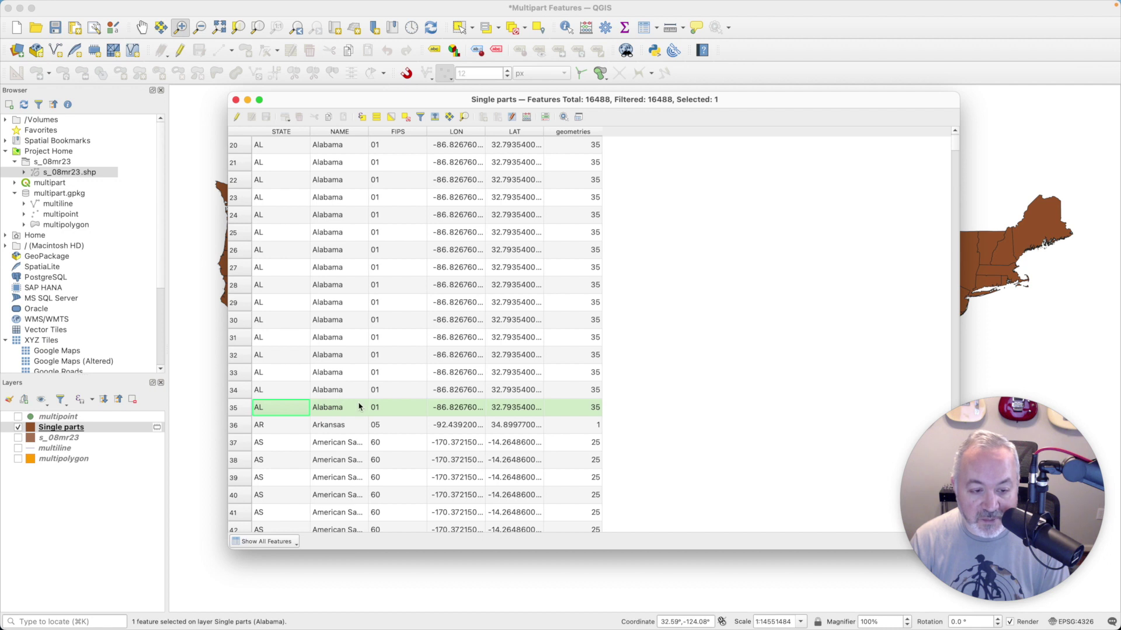
{"action": "scroll", "coordinate": [339, 404], "scroll_direction": "up", "scroll_amount": 4}
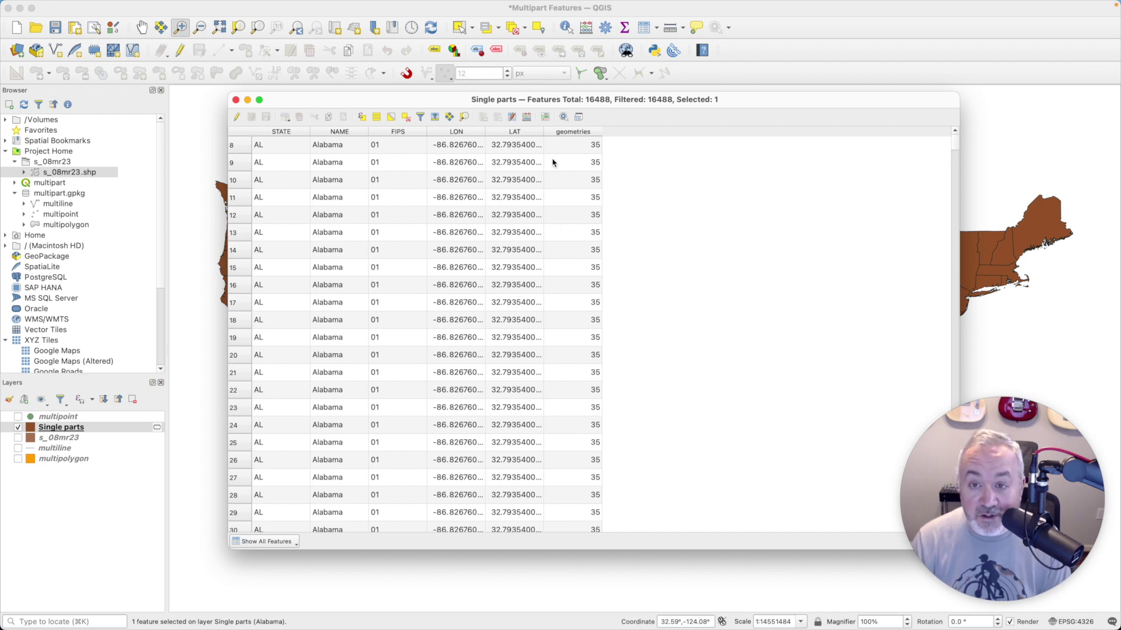
{"action": "scroll", "coordinate": [558, 234], "scroll_direction": "down", "scroll_amount": 1}
{"action": "scroll", "coordinate": [556, 234], "scroll_direction": "down", "scroll_amount": 3}
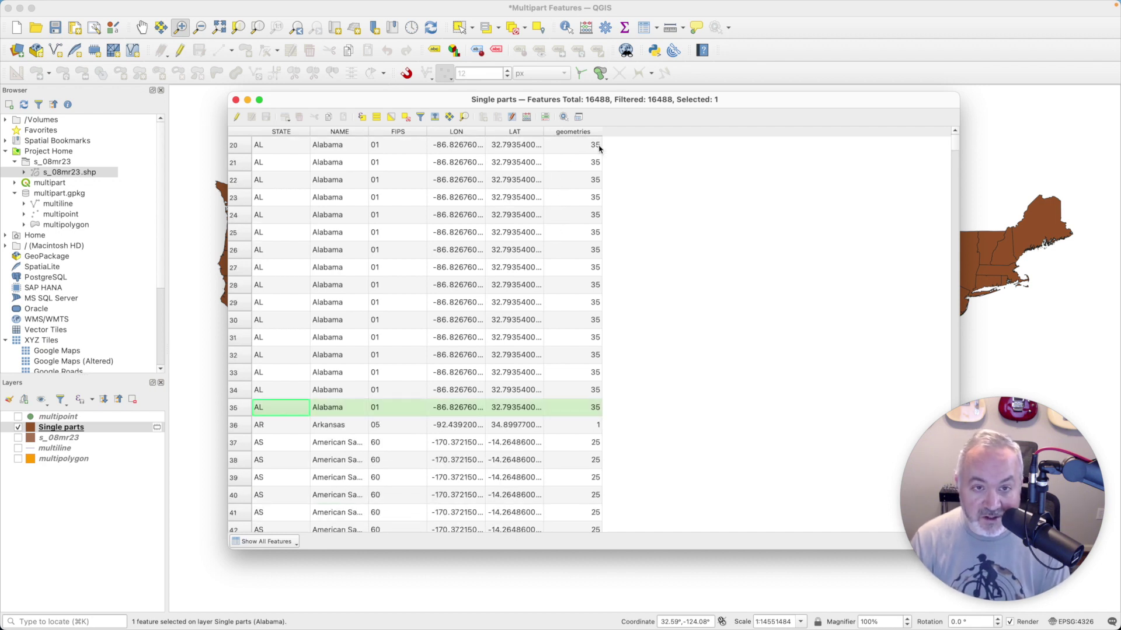